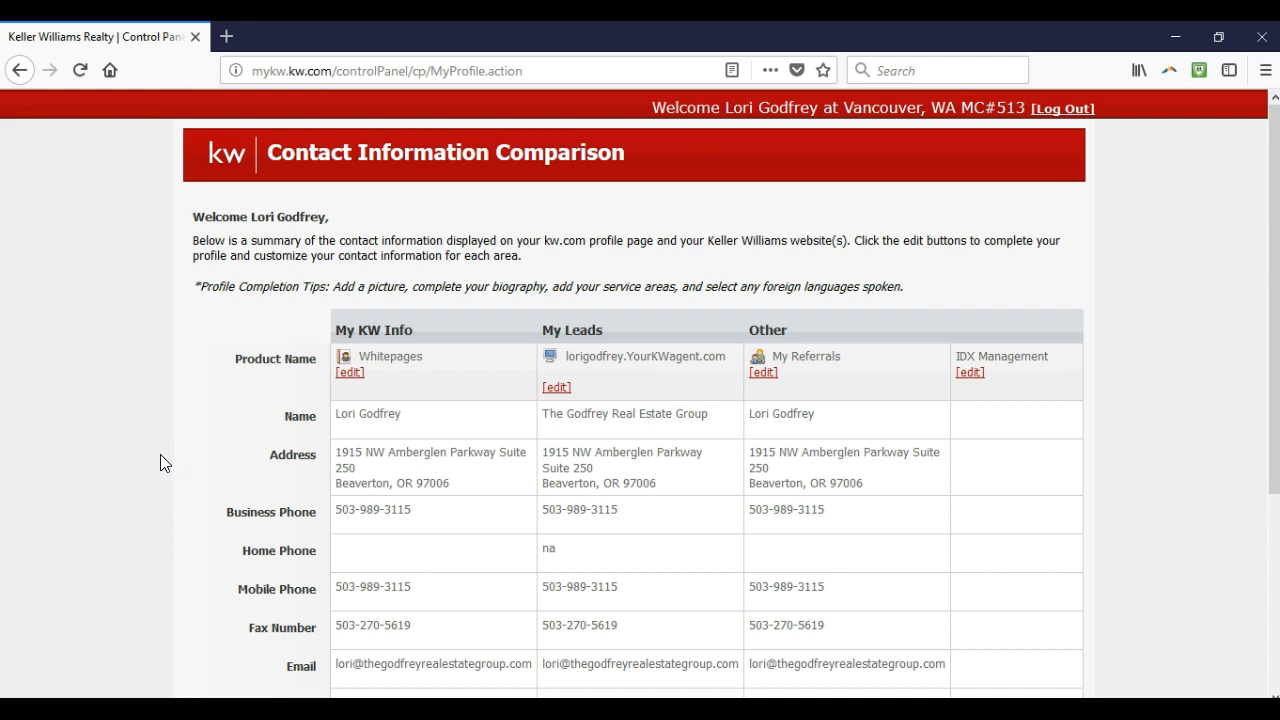
Load mykw.kw.com from the browser address bar to reach the MyKW home page
left_click(549, 76)
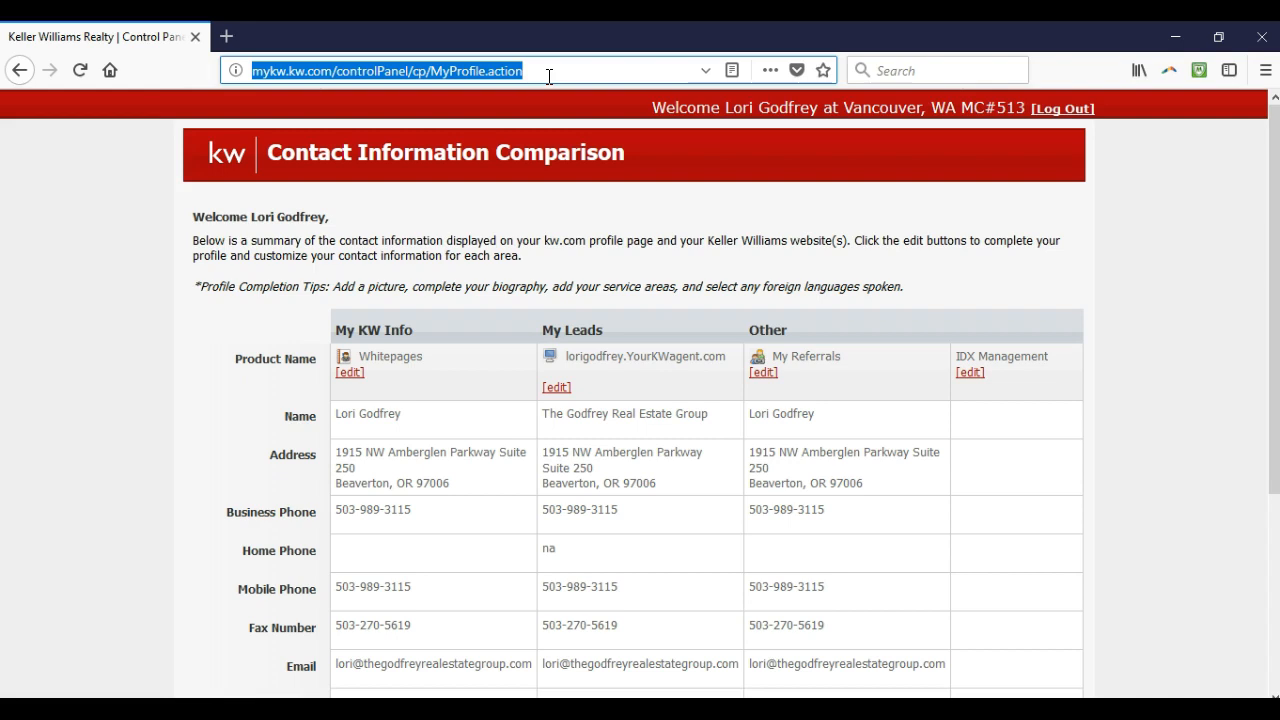
type("mykw.kw.com")
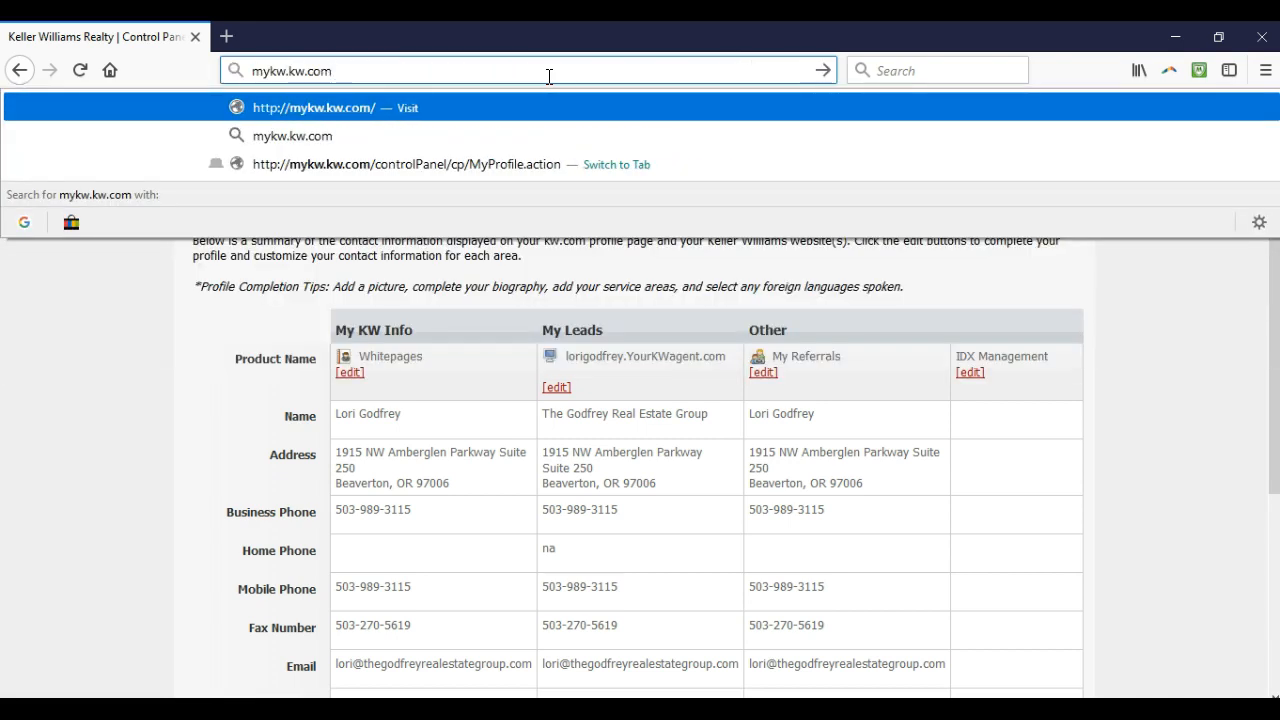
key("Return")
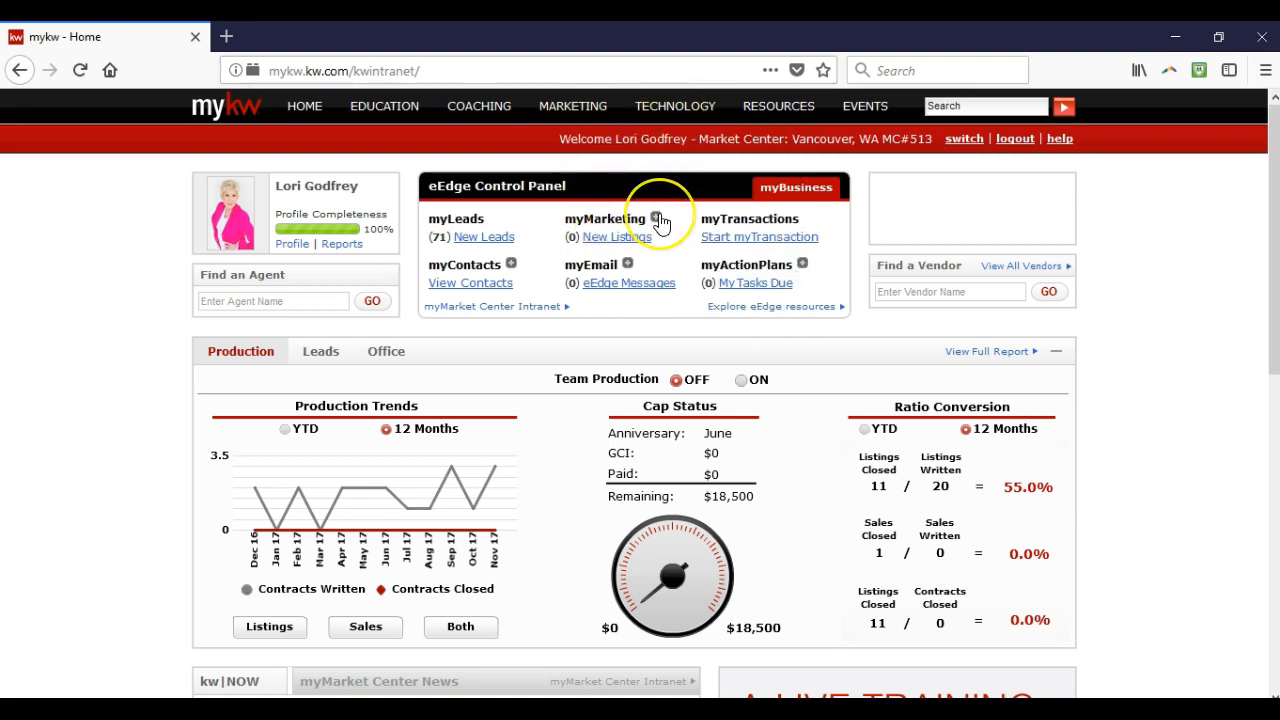
Expand myMarketing in the eEdge Control Panel and launch Manage eAgentC Website
left_click(657, 219)
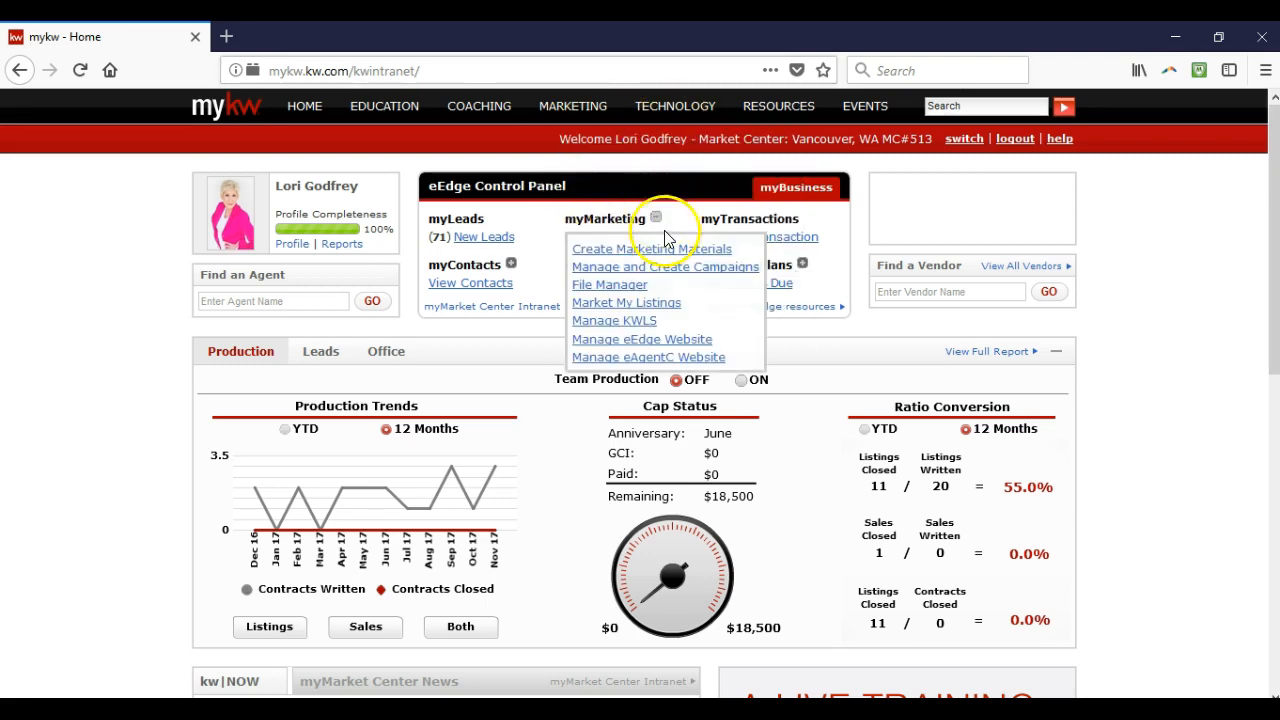
left_click(687, 360)
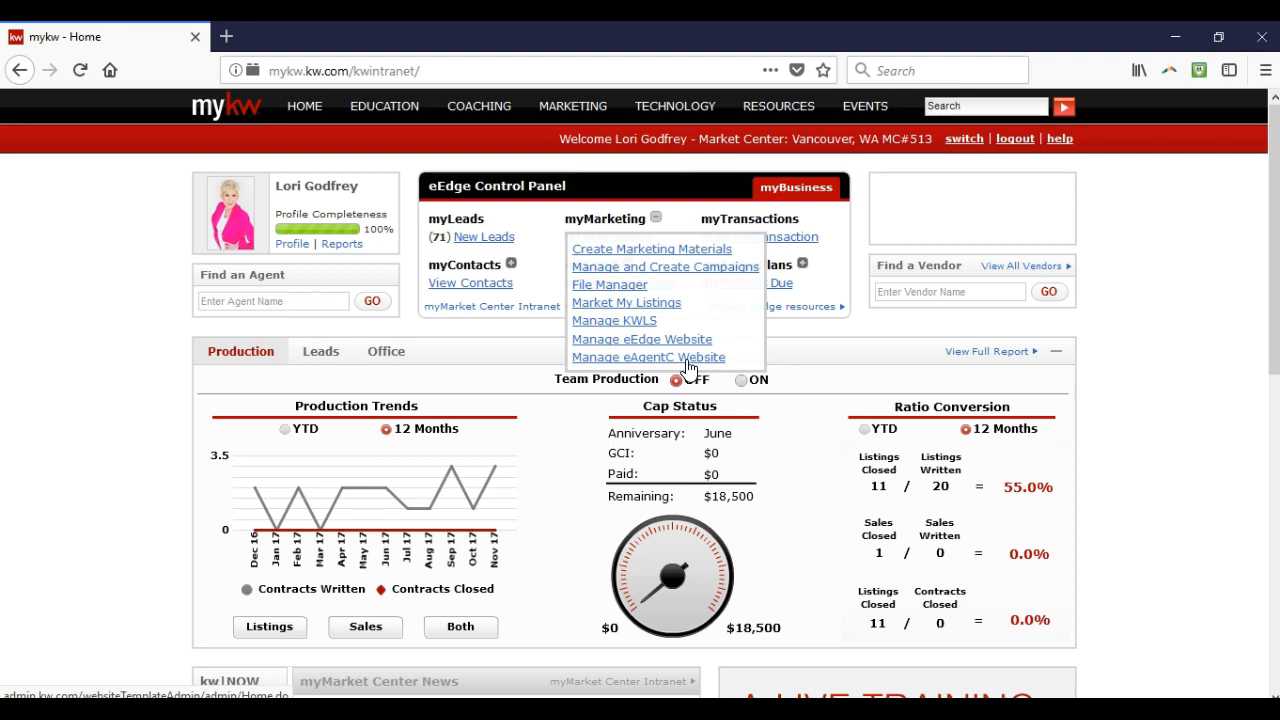
left_click(689, 358)
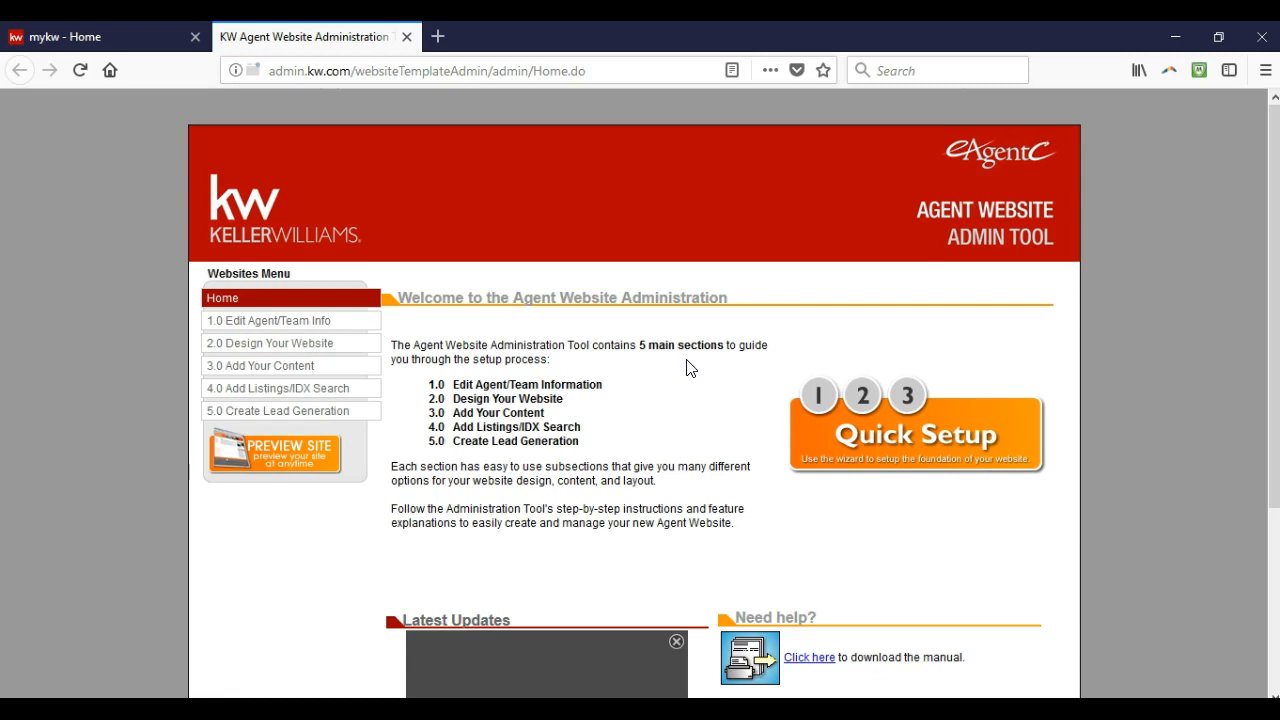
Zoom the page in and open 1.2 Edit Contact Info under 1.0 Edit Agent/Team Info
key("ctrl+plus")
key("ctrl+plus")
key("ctrl+plus")
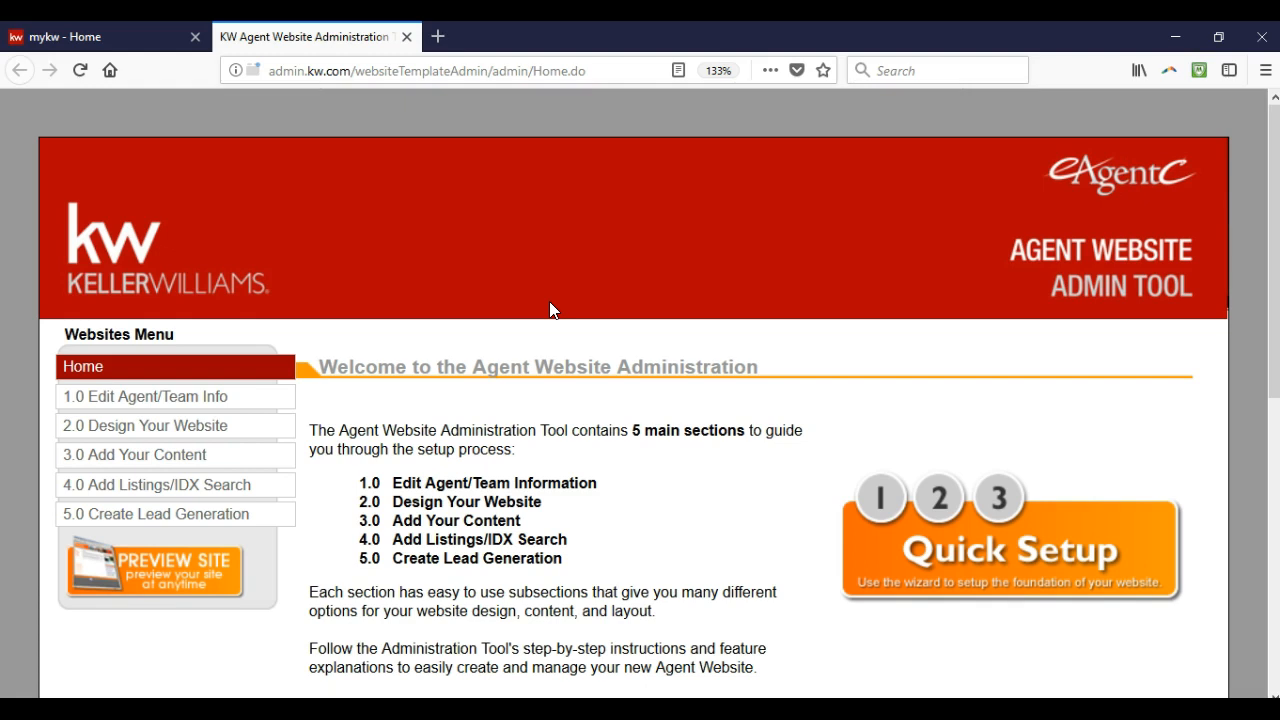
left_click(200, 405)
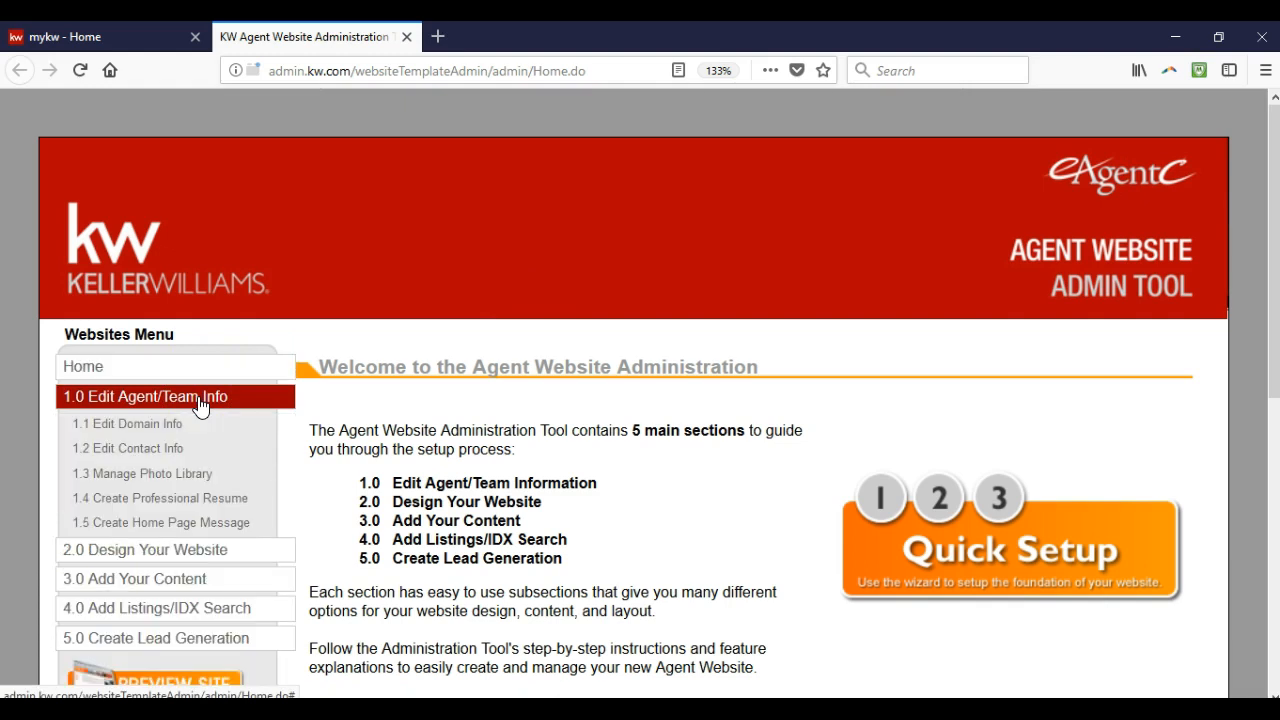
left_click(165, 448)
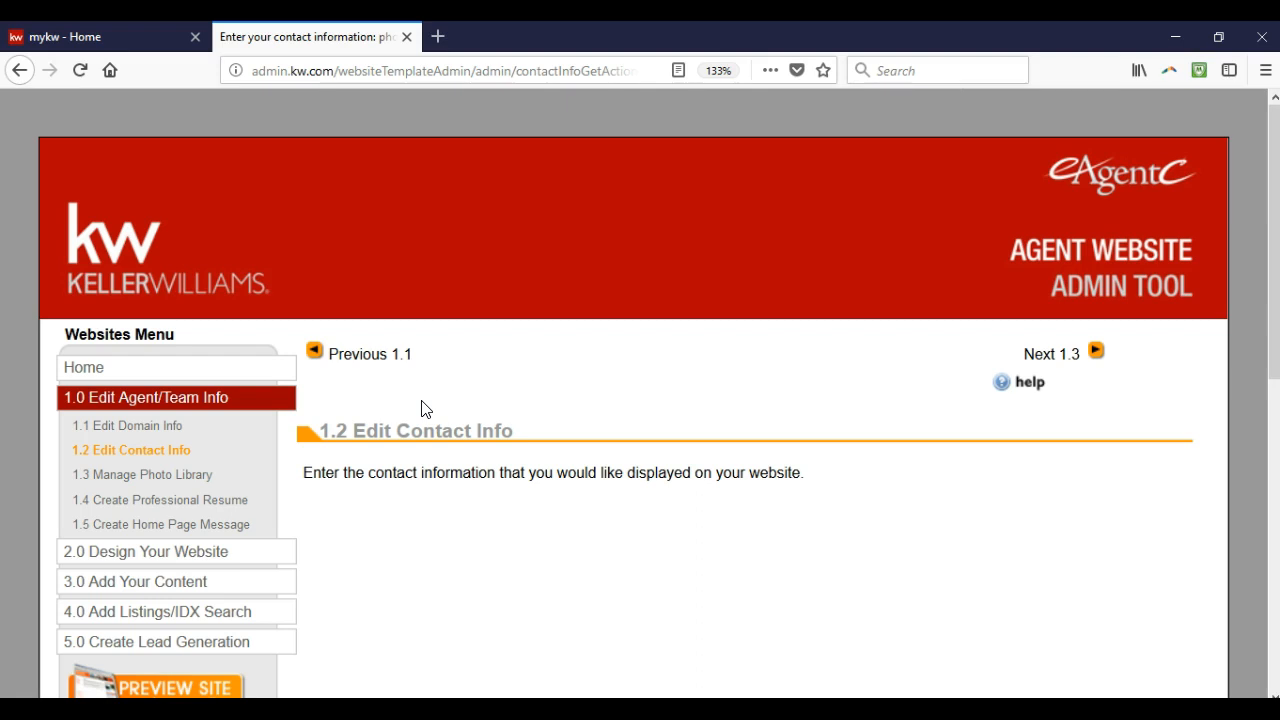
scroll(421, 408, "down", 3)
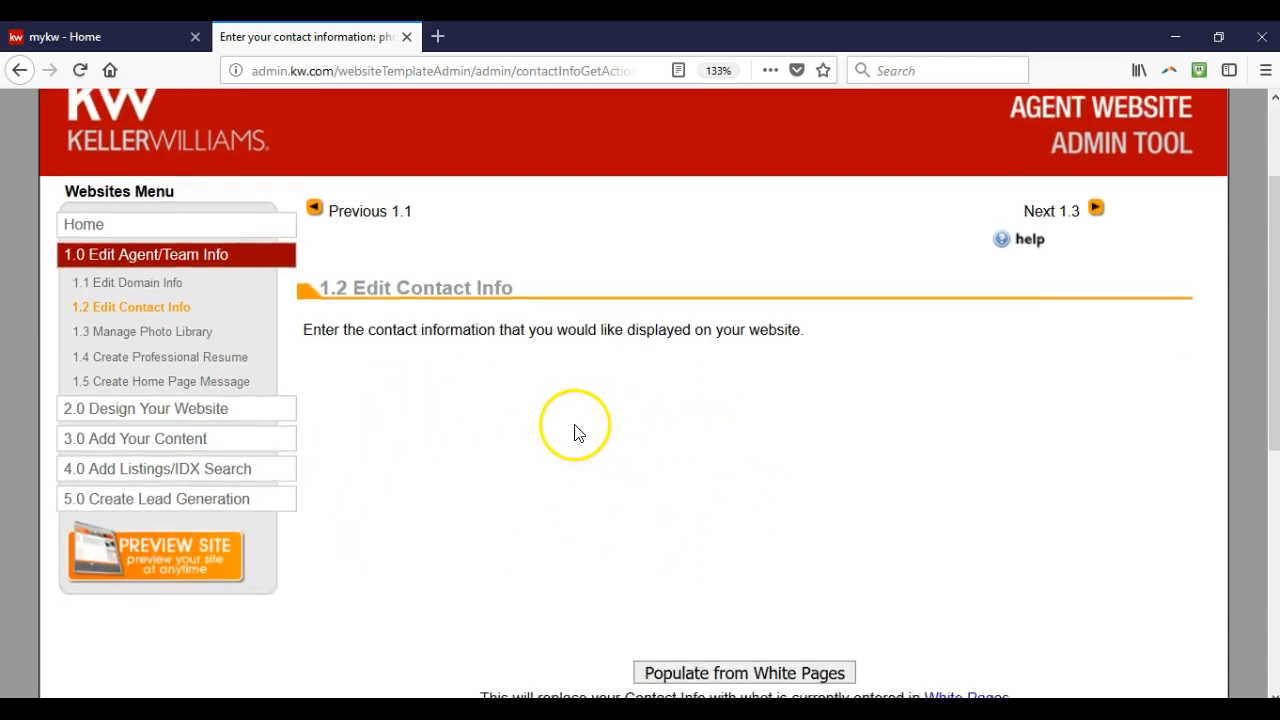
scroll(575, 432, "down", 9)
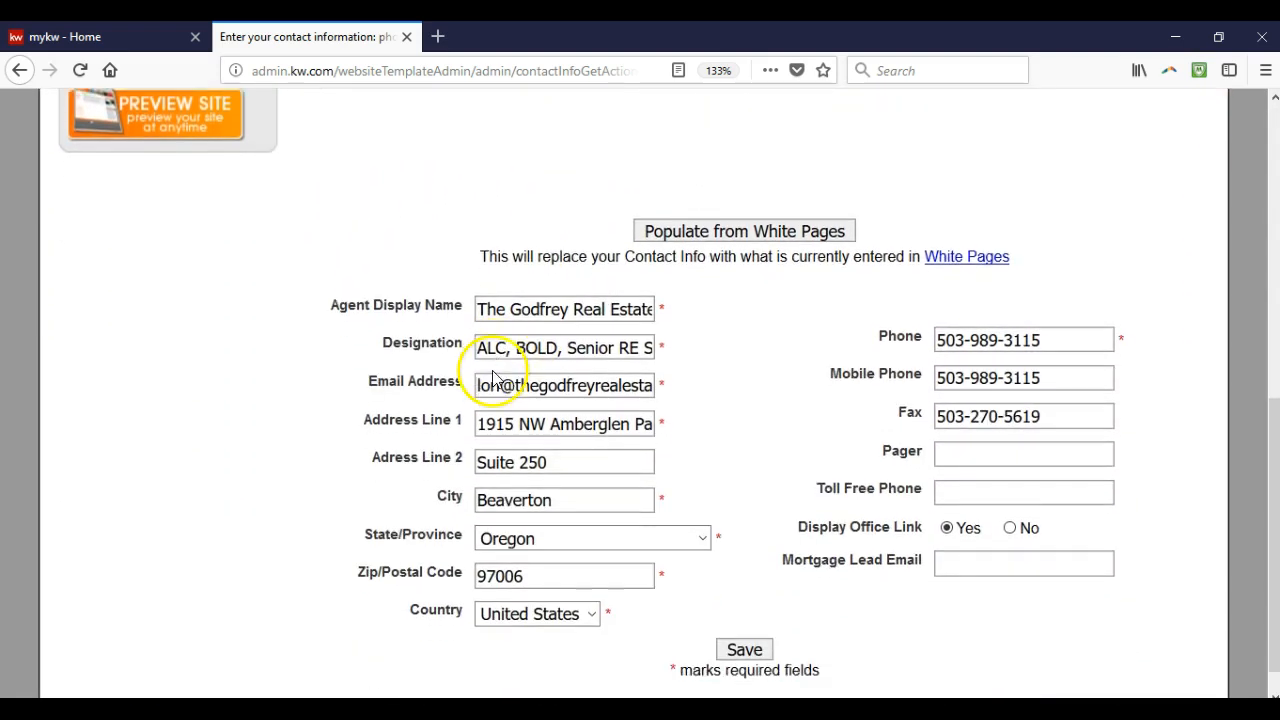
scroll(492, 378, "down", 1)
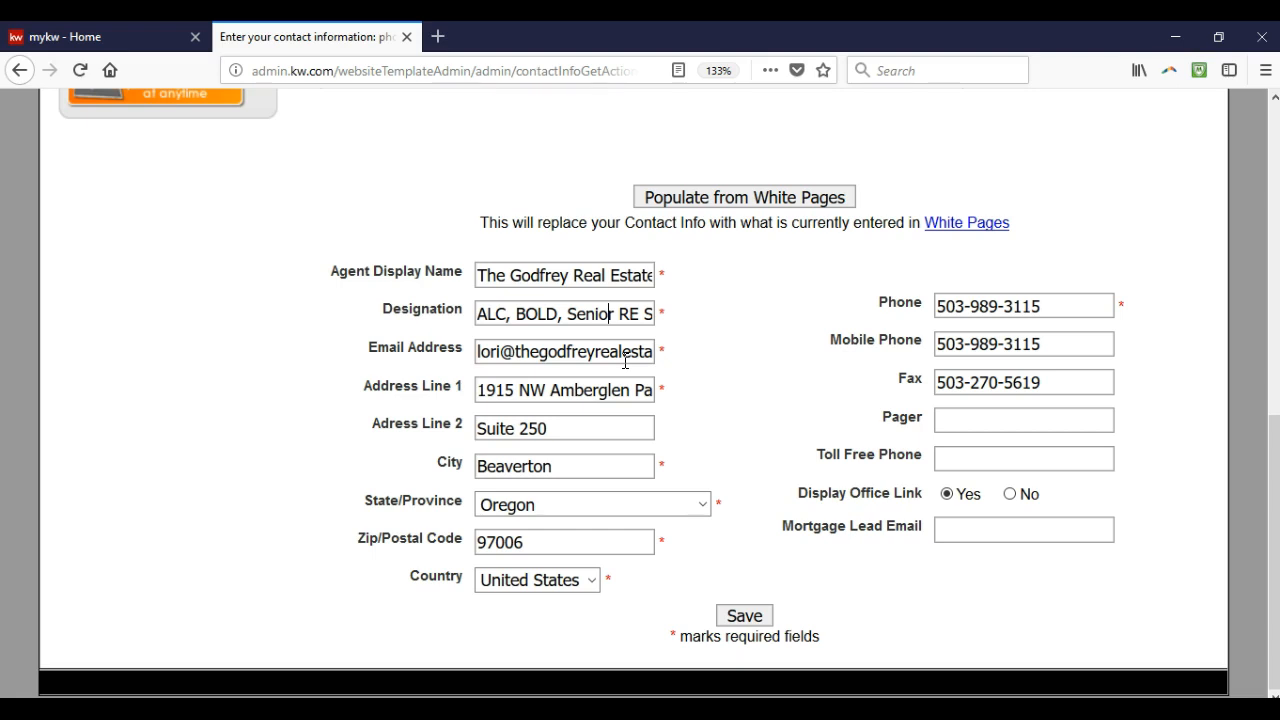
left_click(631, 388)
left_click(744, 614)
left_click(742, 614)
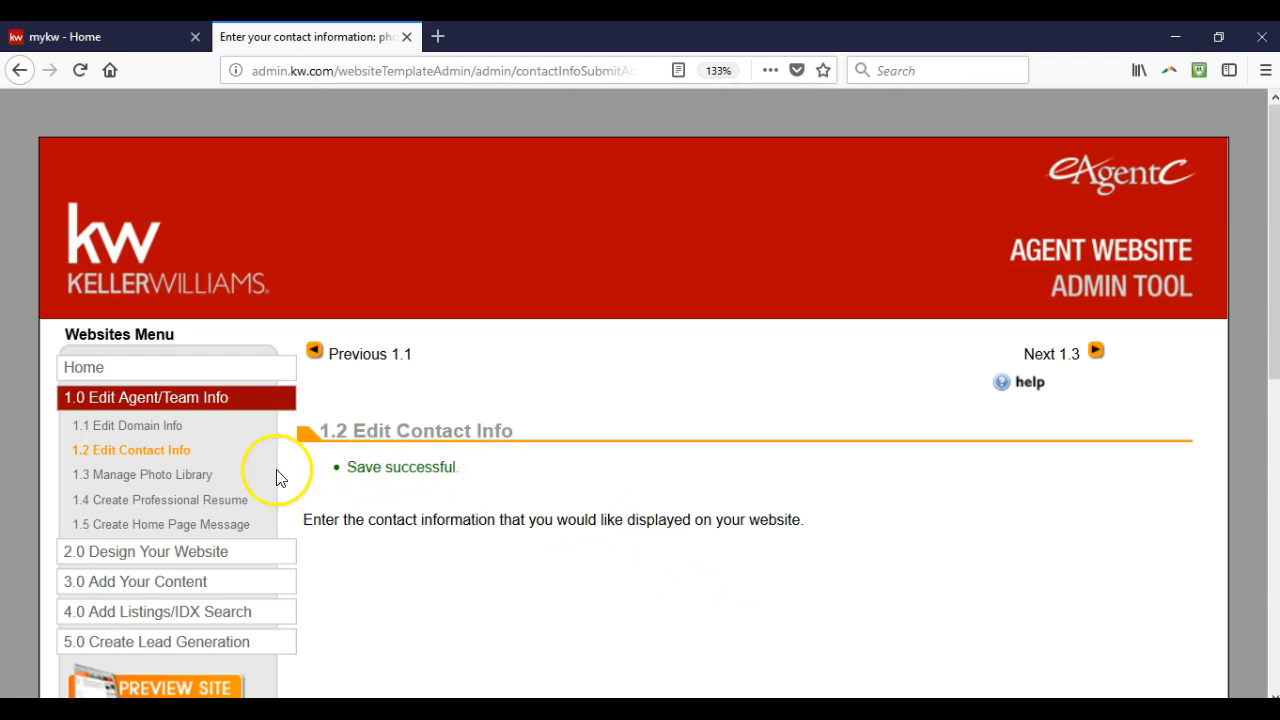
Open 2.4 Edit Site Info from the 2.0 Design Your Website section
left_click(207, 552)
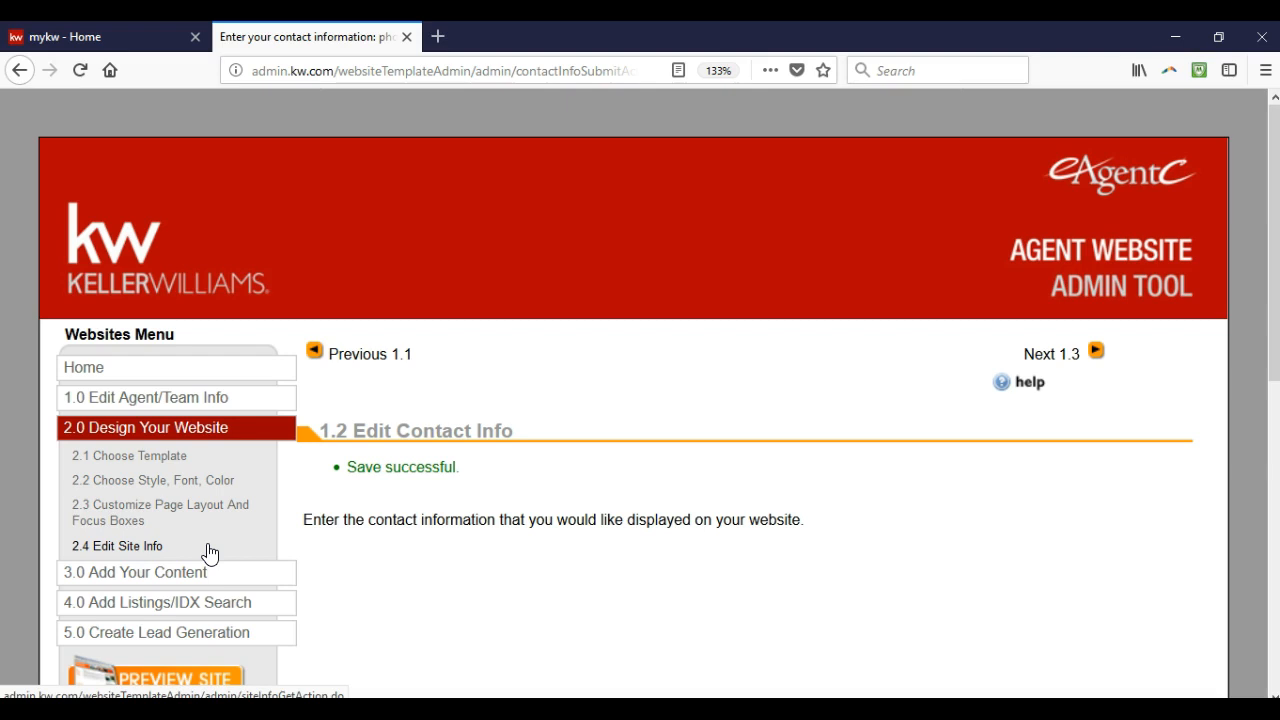
left_click(158, 548)
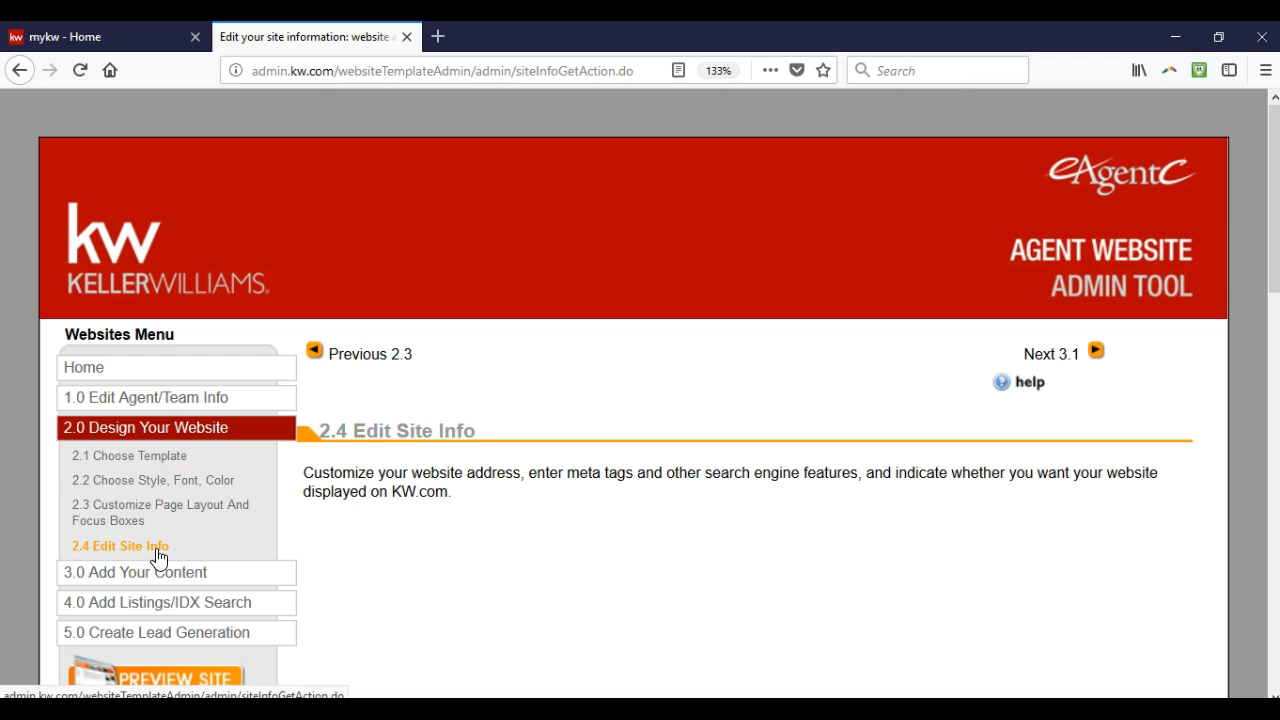
Scroll down to the Hosting section and highlight its heading
scroll(418, 514, "down", 1)
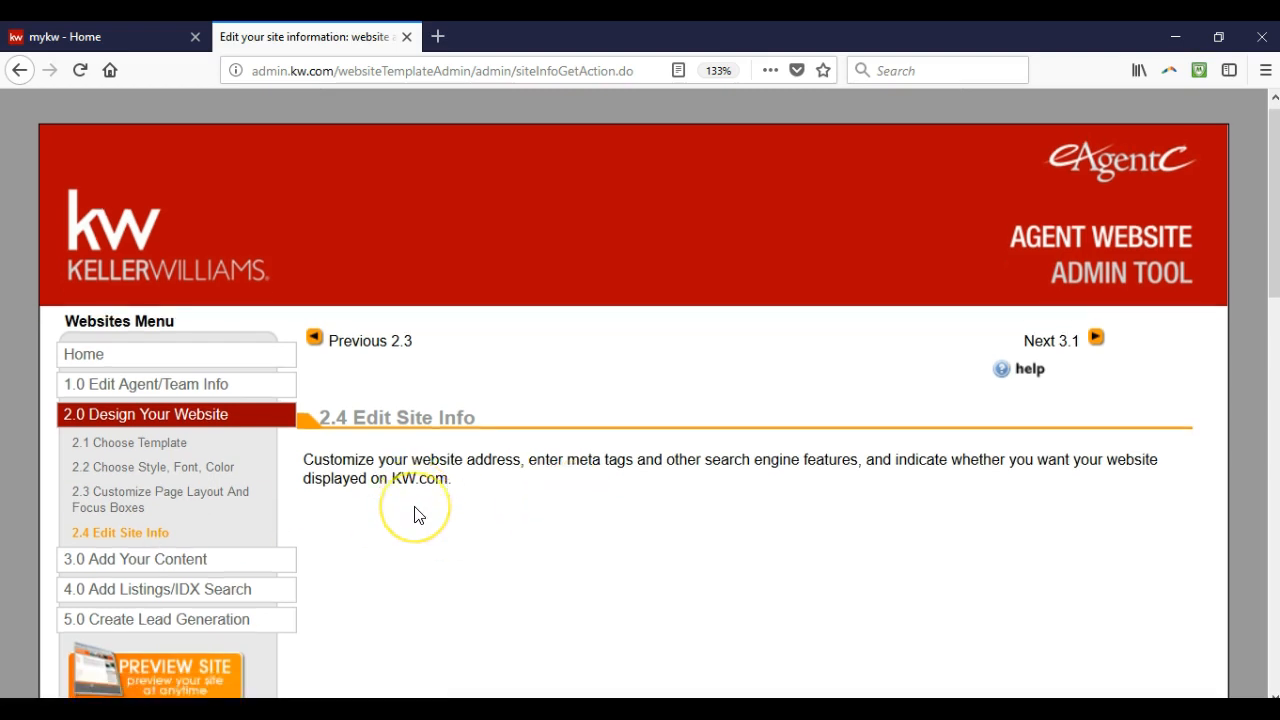
scroll(418, 514, "down", 5)
scroll(410, 508, "down", 2)
left_click_drag(293, 283, 392, 290)
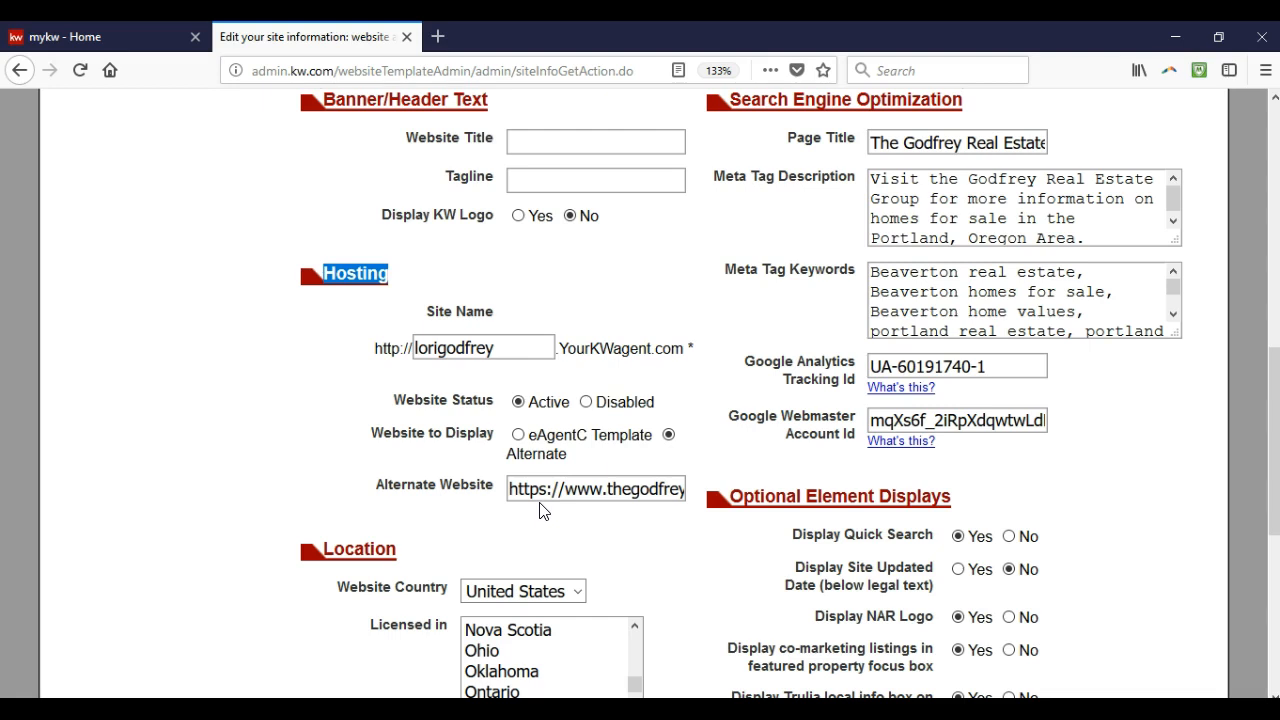
mouse_move(673, 441)
scroll(687, 545, "down", 1)
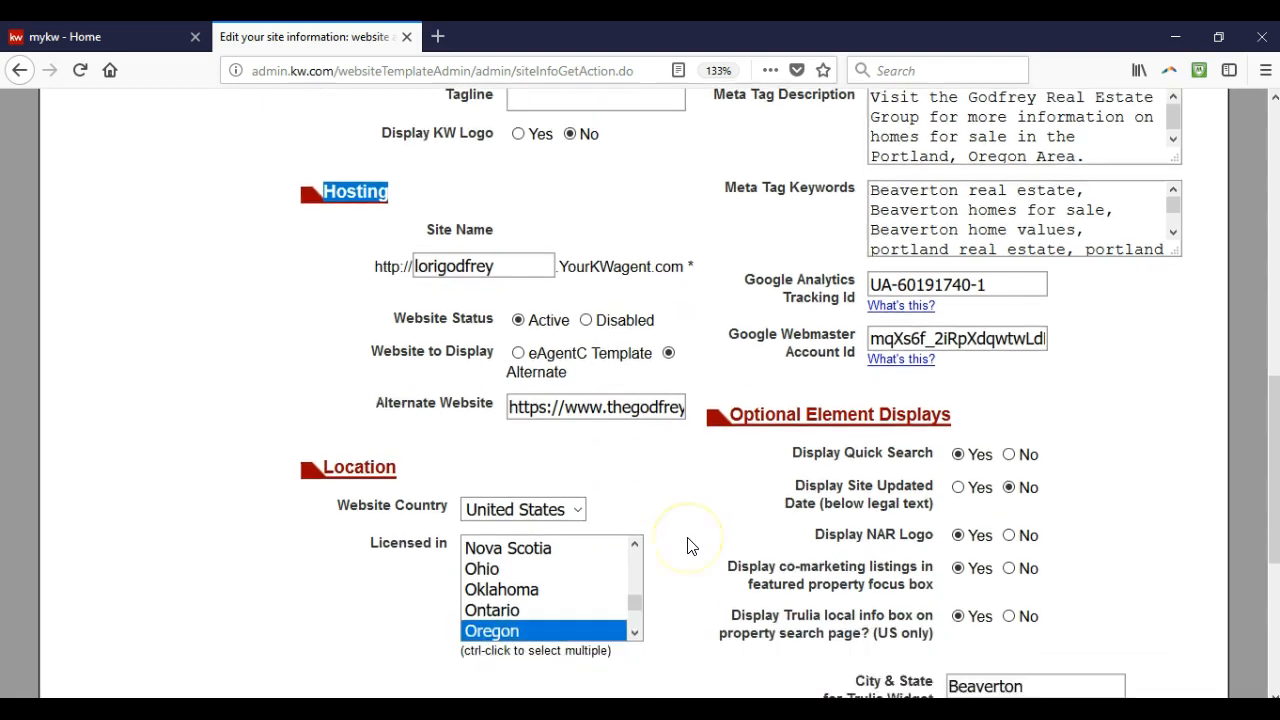
scroll(687, 545, "down", 4)
left_click(734, 638)
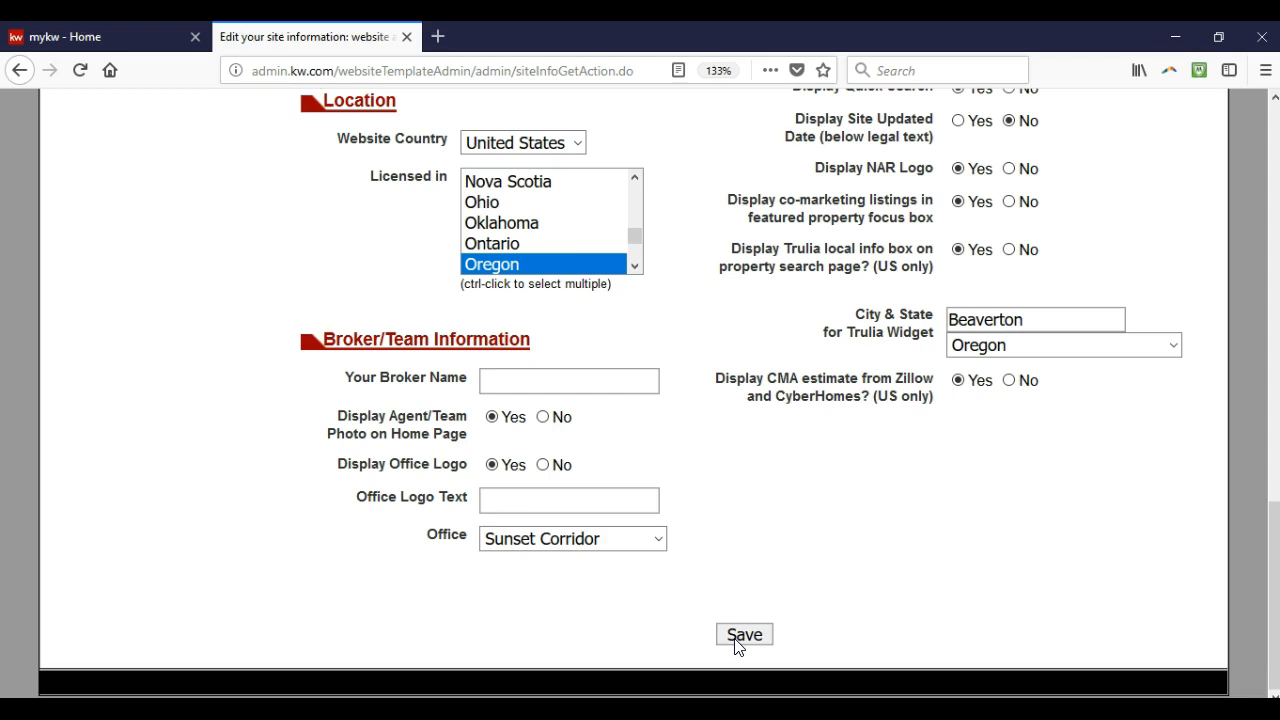
Save the site info changes and expand 4.0 Add Listings/IDX Search in the menu
left_click(743, 636)
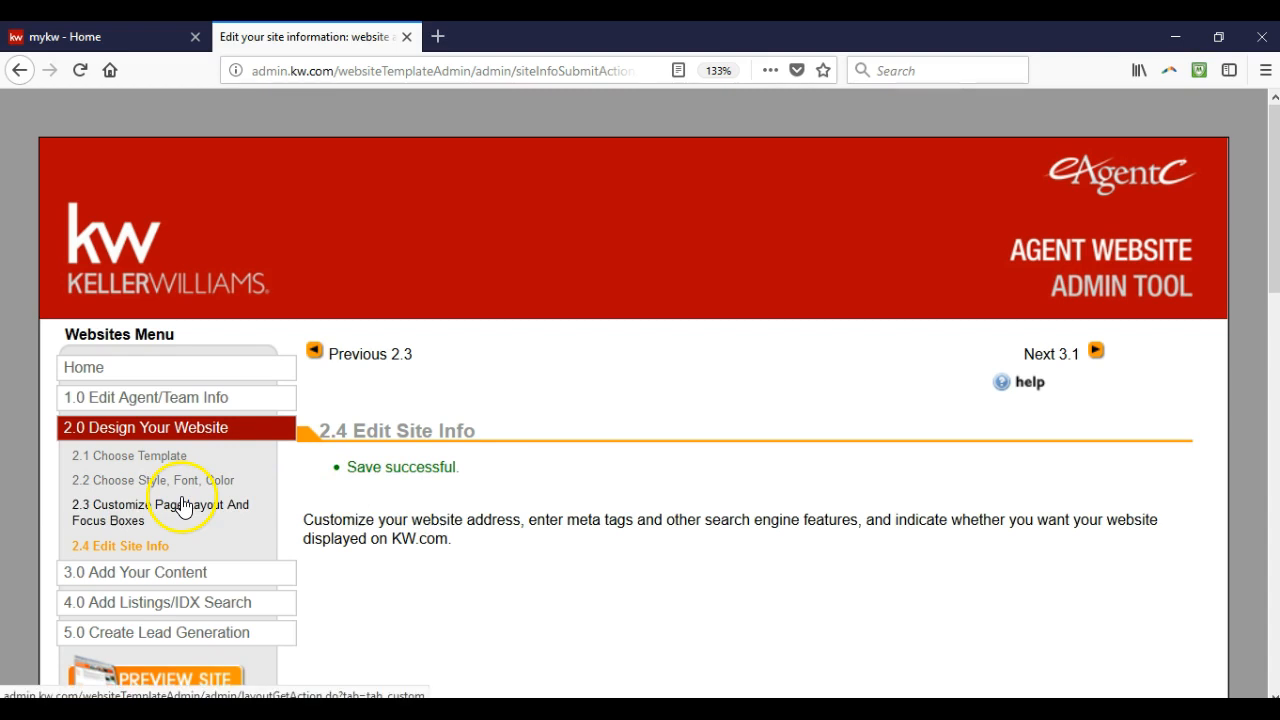
scroll(178, 510, "down", 3)
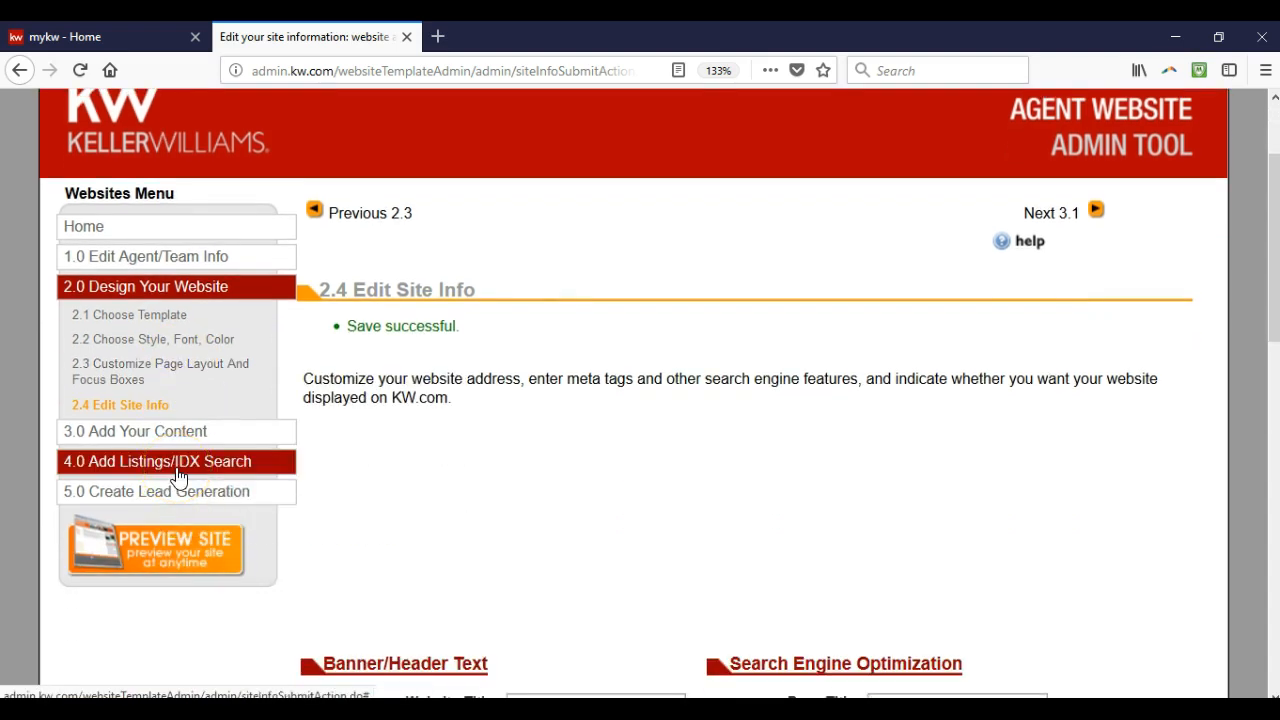
left_click(178, 472)
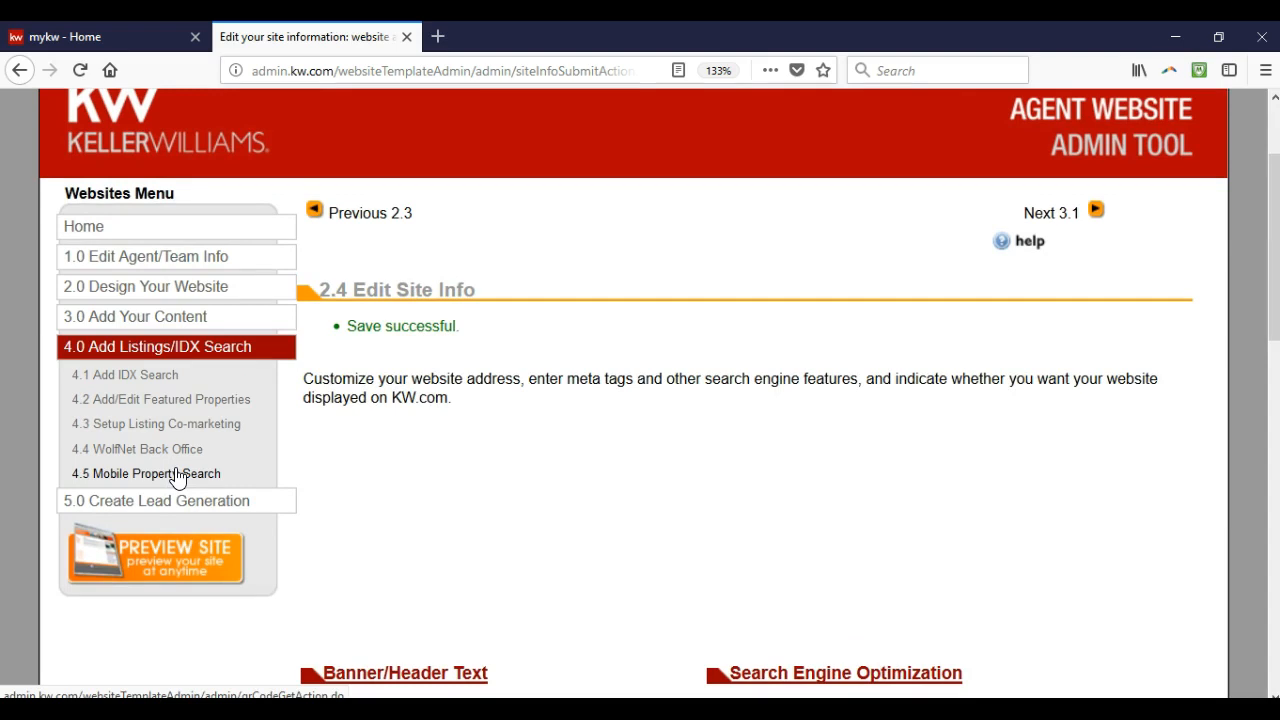
Open 4.5 Mobile Property Search and keep Sunset Corridor as the mobile organization
left_click(178, 474)
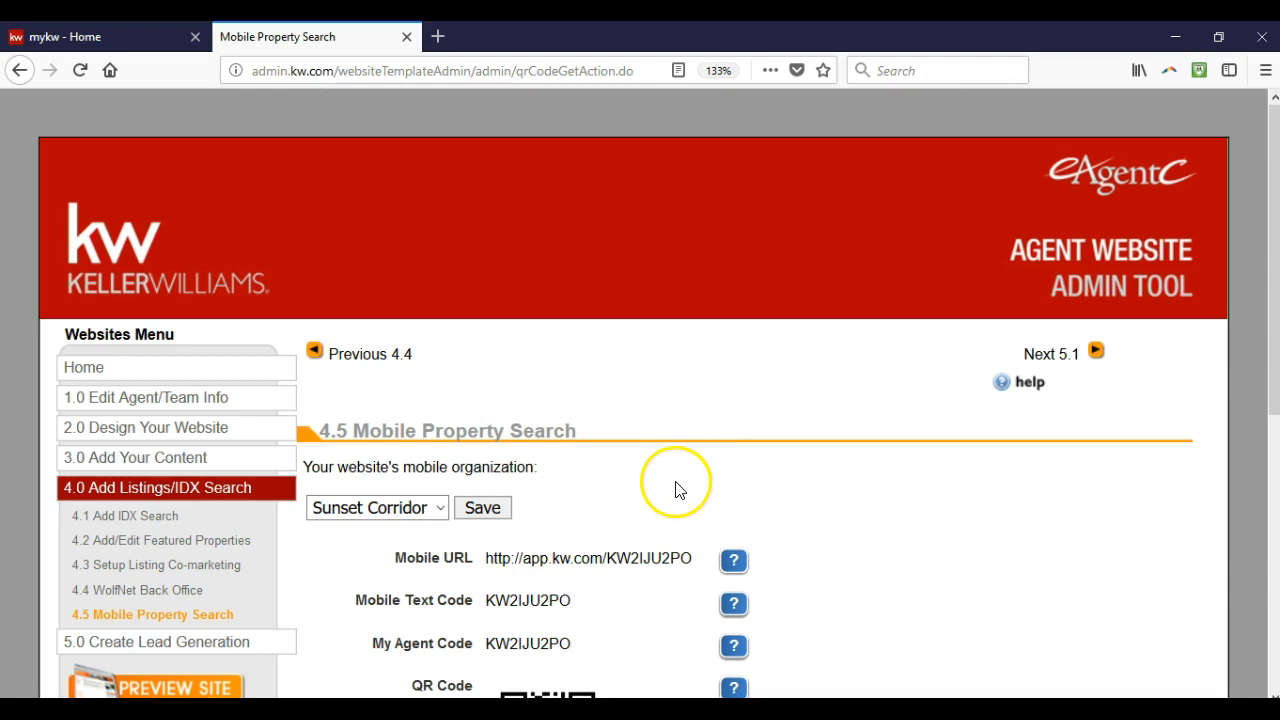
scroll(668, 485, "down", 4)
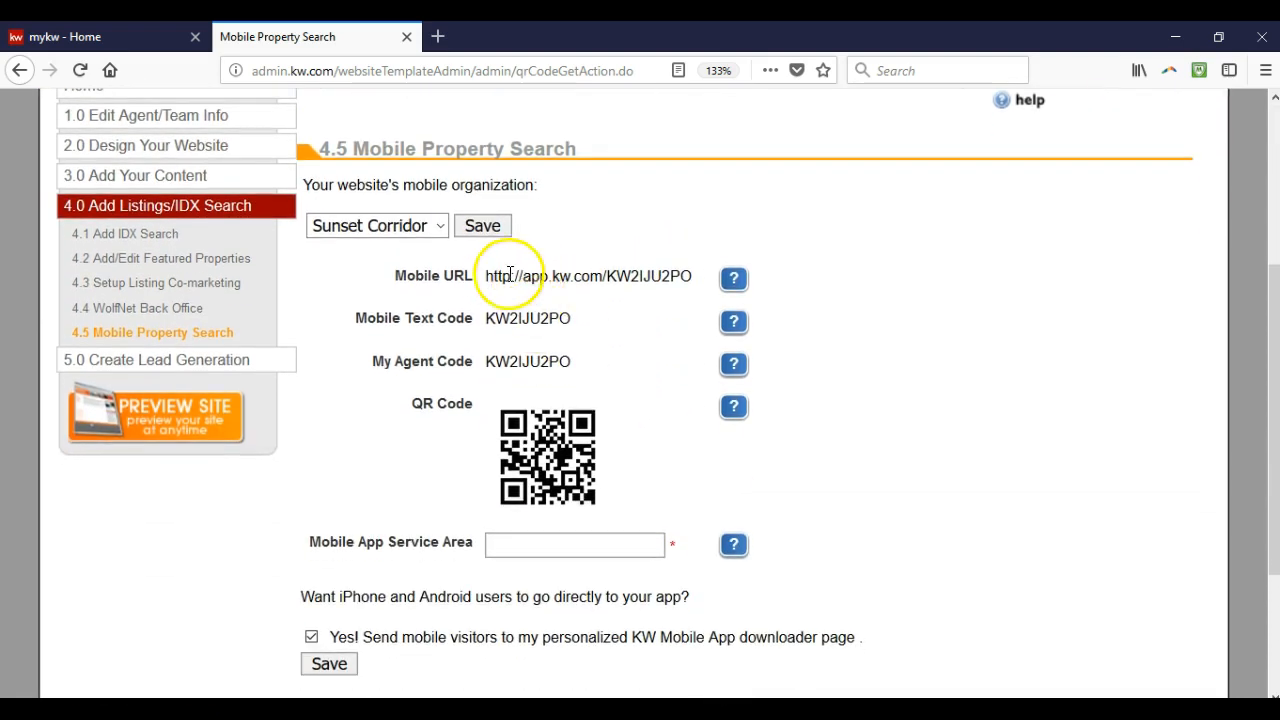
left_click(437, 226)
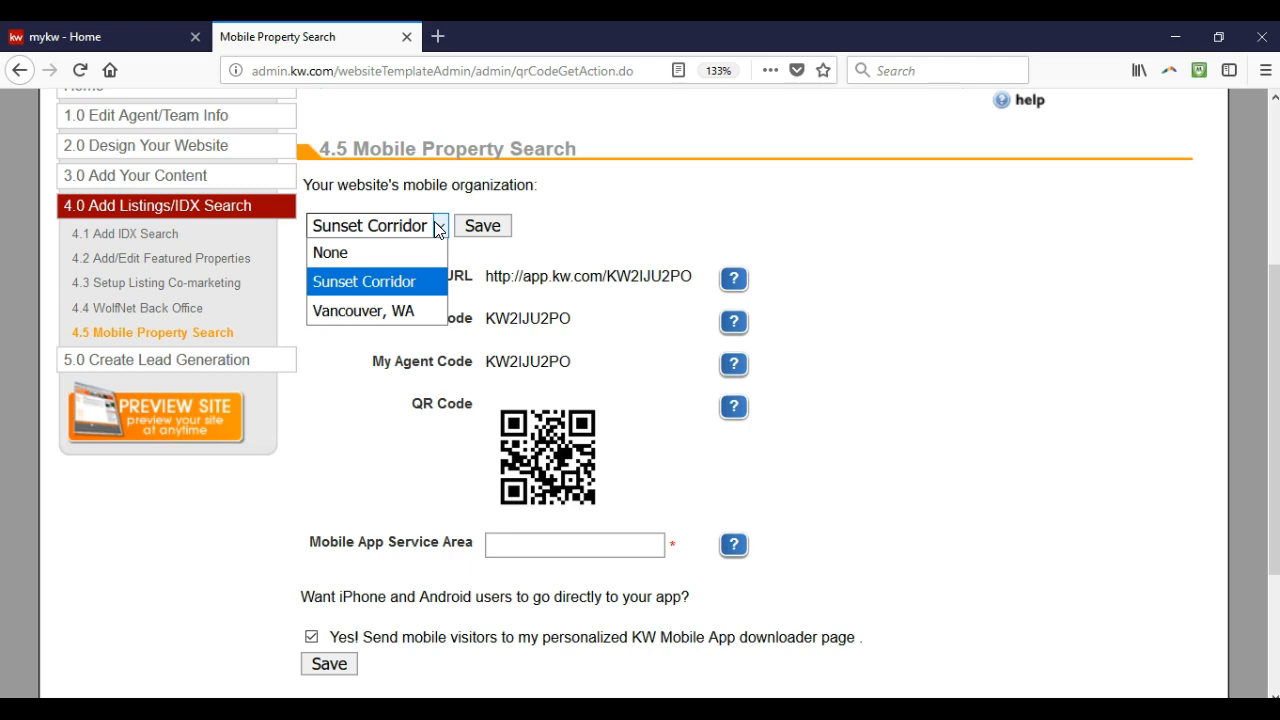
left_click(437, 229)
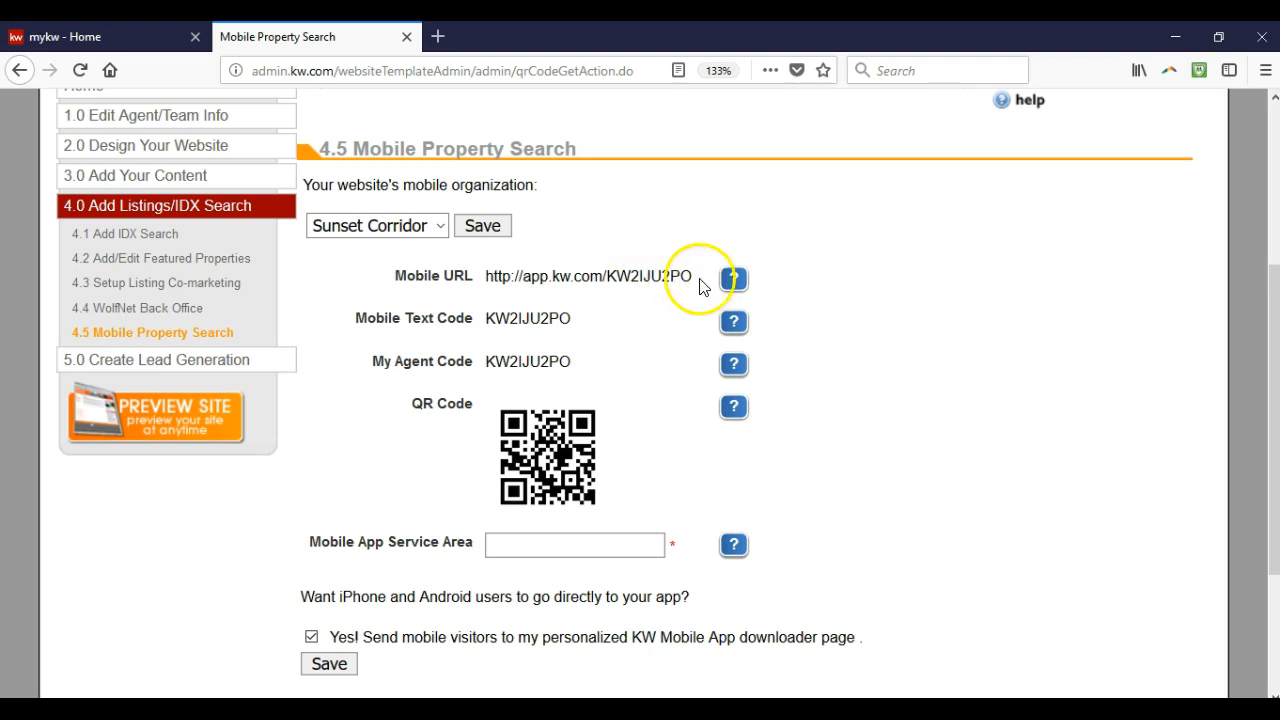
Copy the Mobile URL and paste it into the Firefox search box
left_click_drag(690, 280, 490, 284)
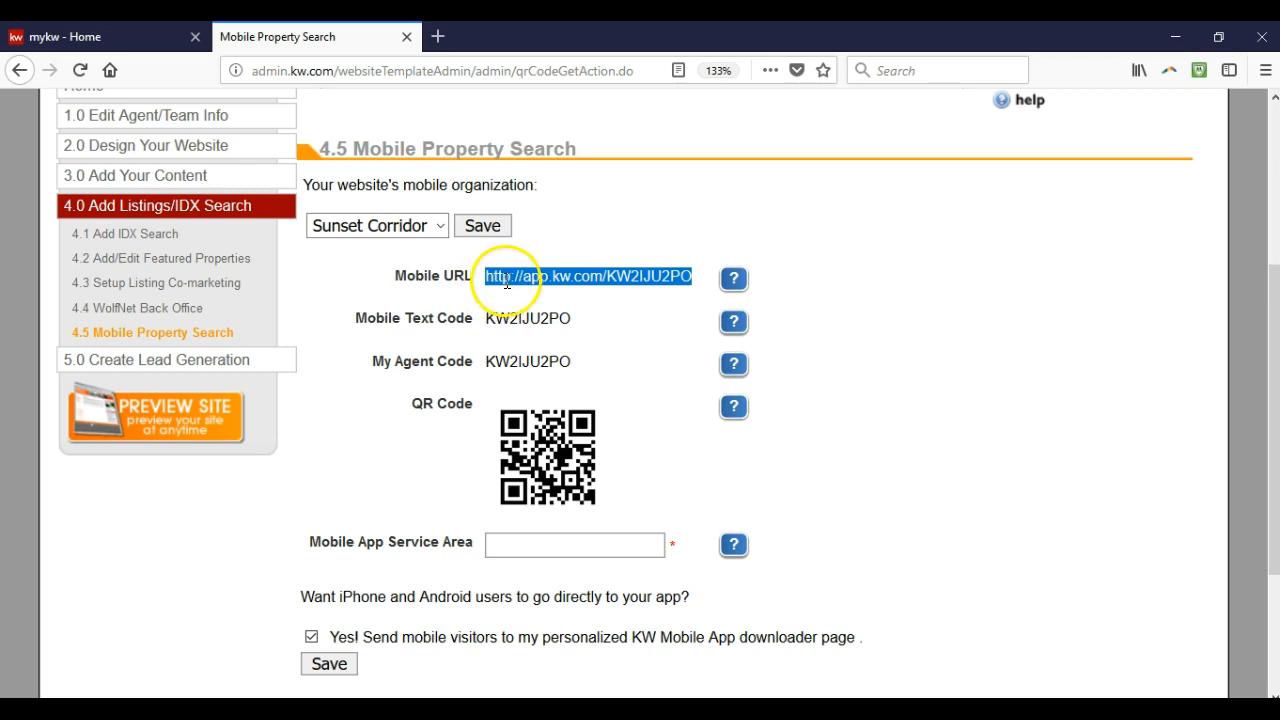
right_click(507, 279)
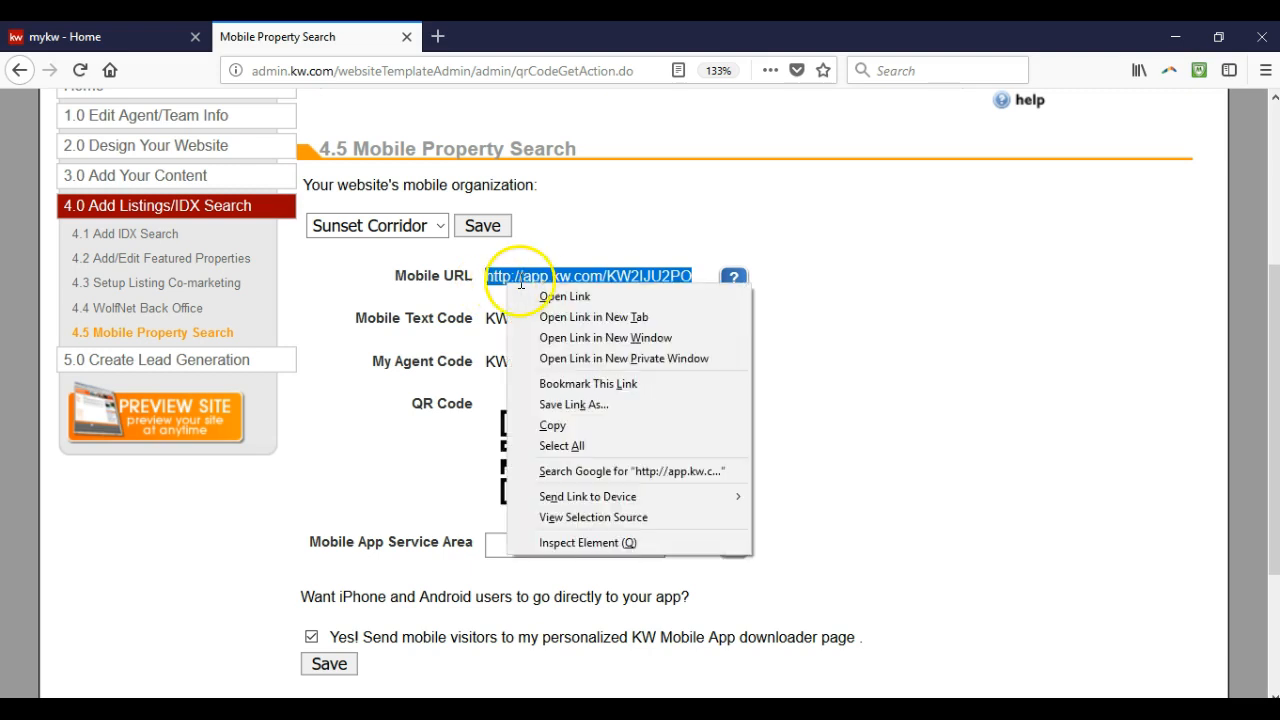
left_click(565, 426)
left_click(890, 72)
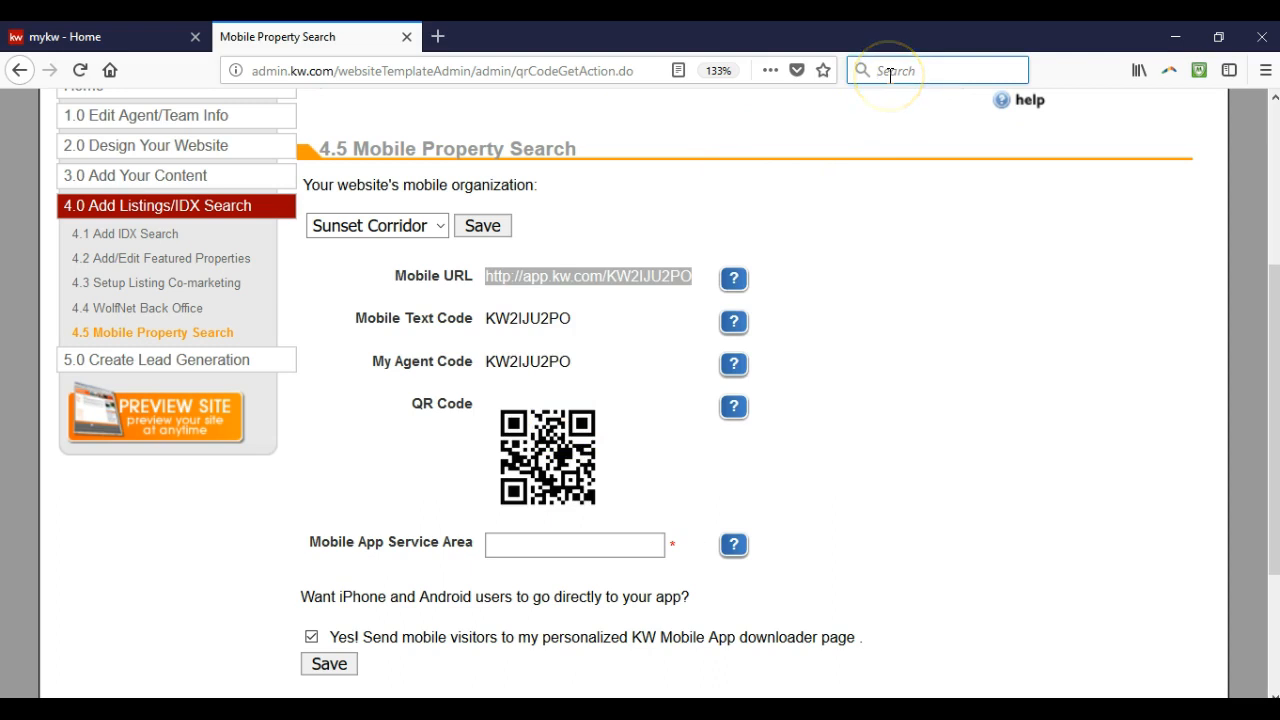
key("ctrl+v")
Deselect the highlighted Mobile URL text on the page
left_click(866, 279)
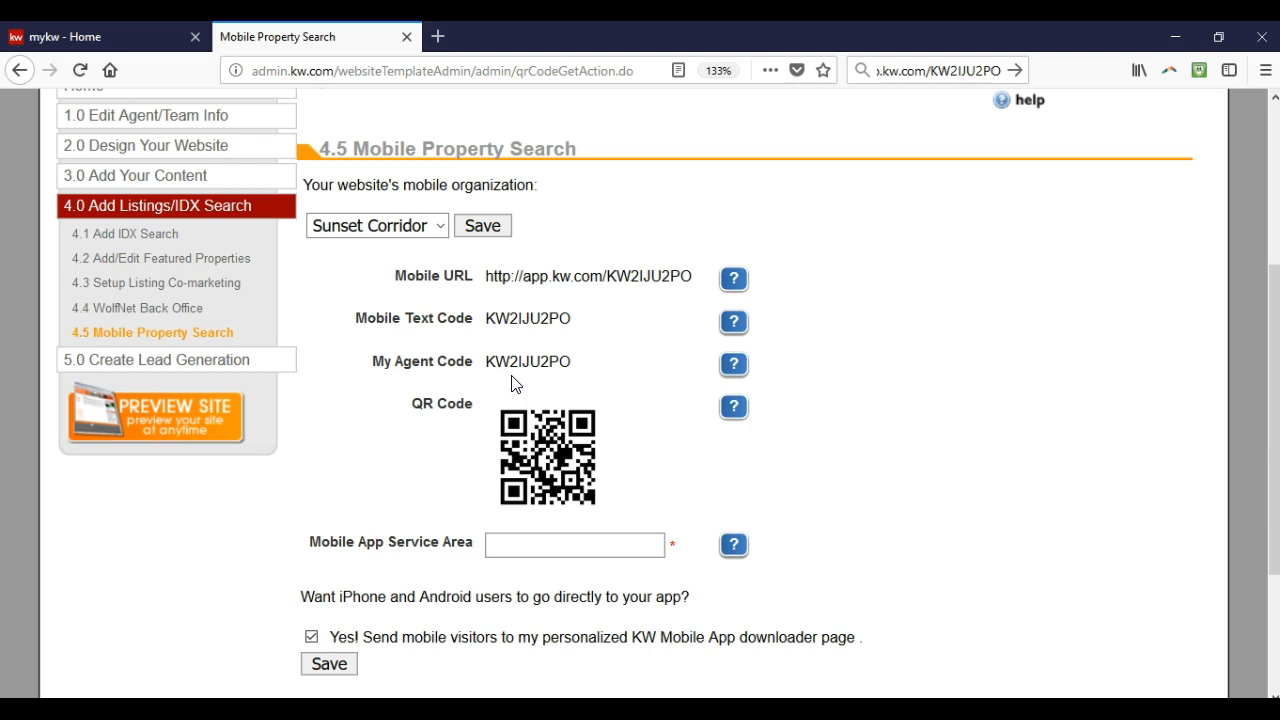
right_click(528, 438)
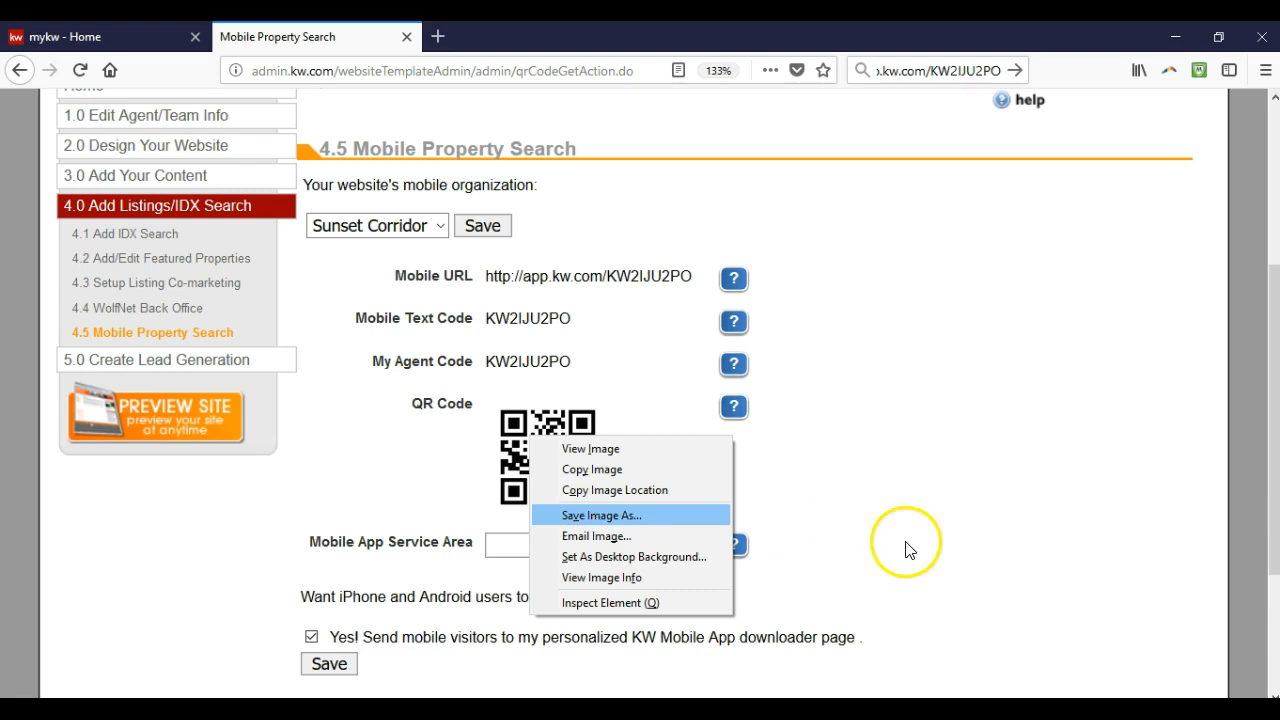
left_click(928, 525)
left_click(576, 544)
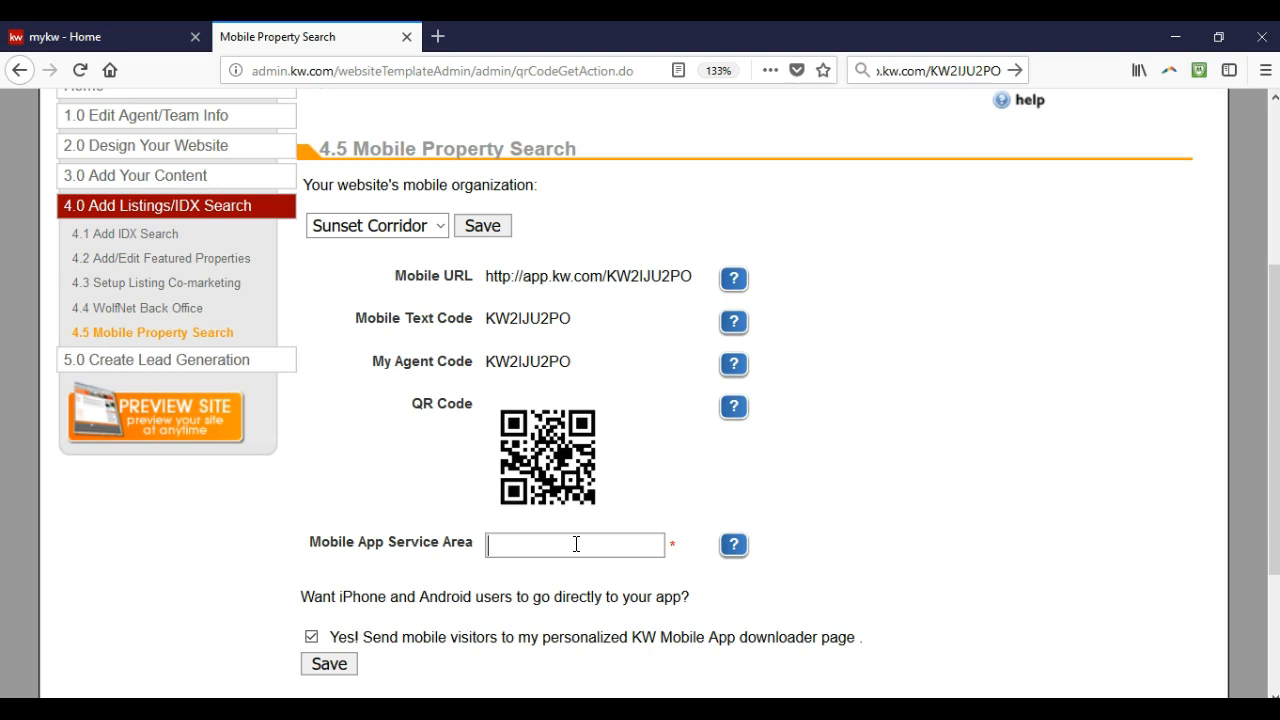
Enter 'Serving Greater OR and WA Area' as the Mobile App Service Area and save it
type("Service")
key("BackSpace")
key("BackSpace")
type("ng Greater Portland and Washington")
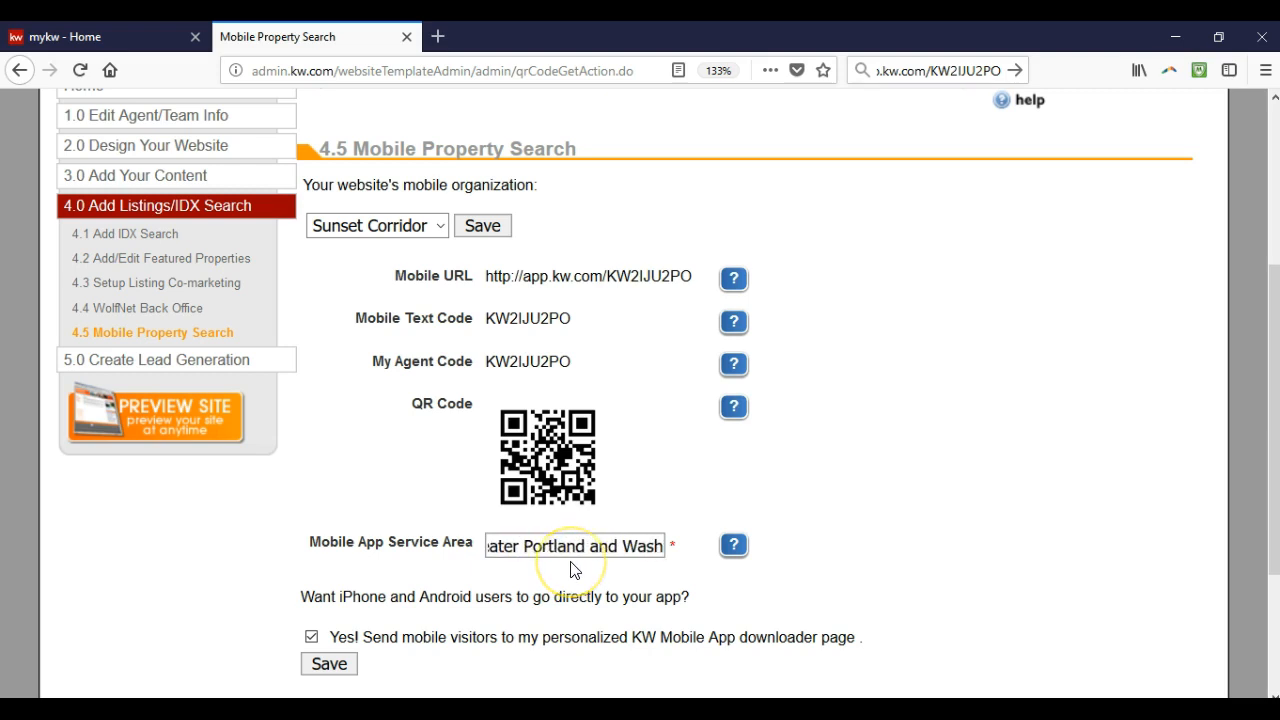
key("BackSpace")
key("BackSpace")
key("BackSpace")
key("BackSpace")
key("BackSpace")
key("BackSpace")
key("BackSpace")
key("BackSpace")
key("BackSpace")
key("BackSpace")
key("BackSpace")
key("BackSpace")
key("BackSpace")
key("BackSpace")
key("BackSpace")
key("BackSpace")
key("BackSpace")
key("BackSpace")
key("BackSpace")
key("BackSpace")
key("BackSpace")
key("BackSpace")
key("BackSpace")
key("BackSpace")
key("BackSpace")
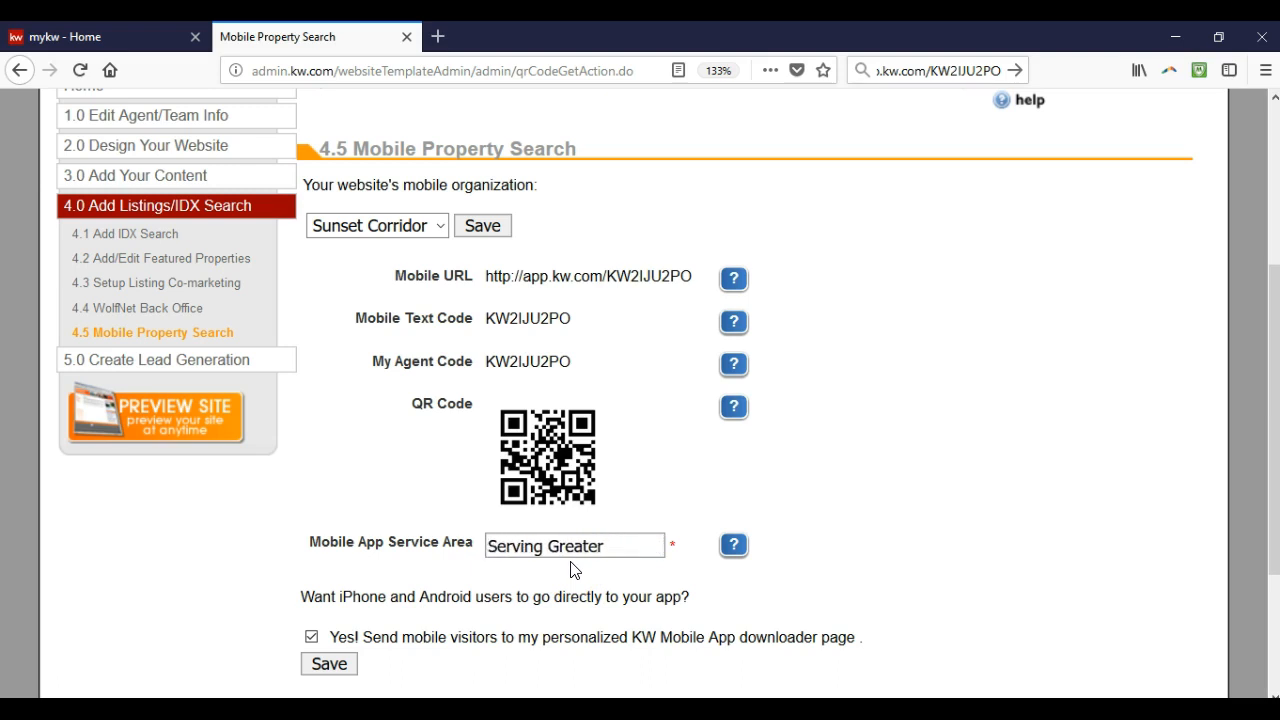
type("OR and WA Arae")
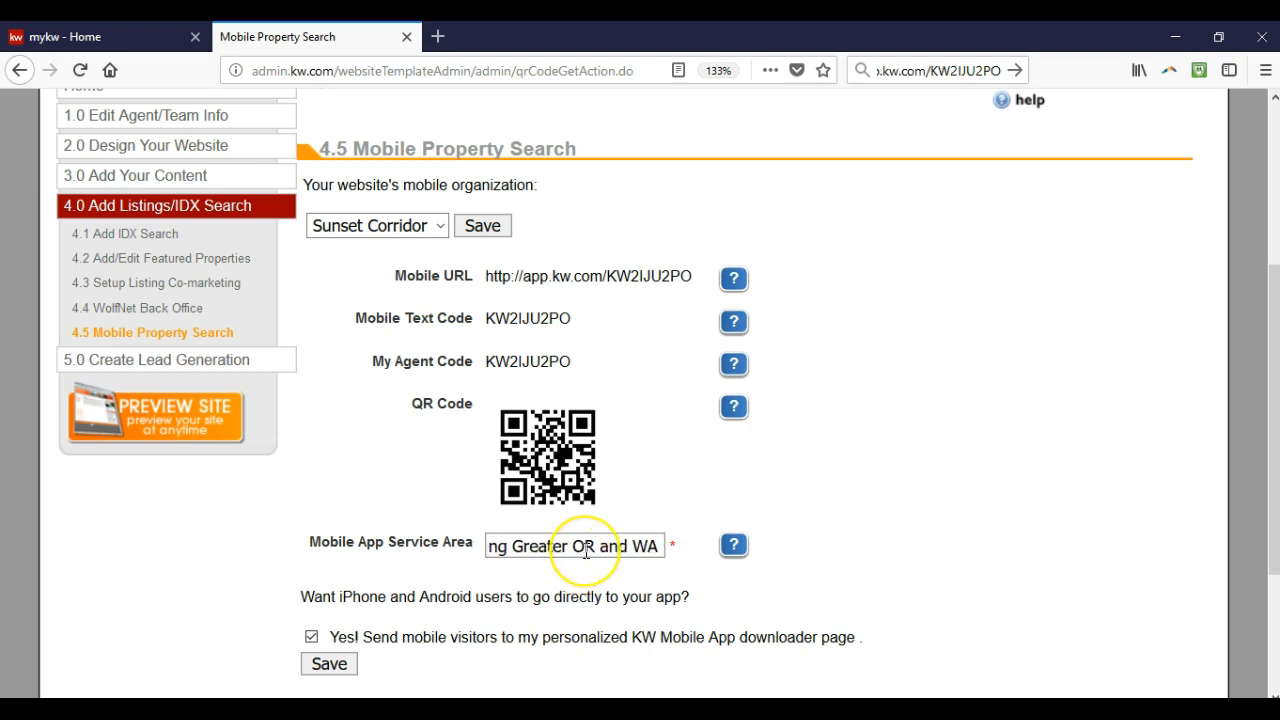
key("BackSpace")
key("BackSpace")
type("ea")
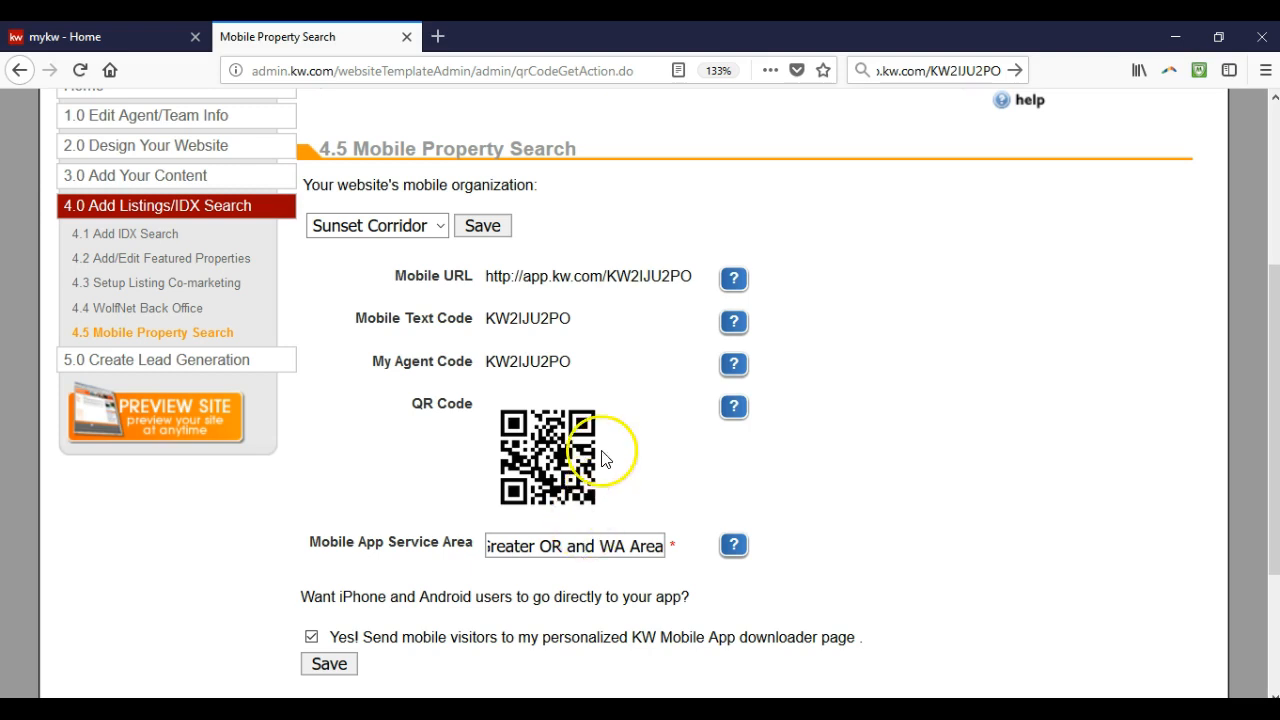
left_click(328, 663)
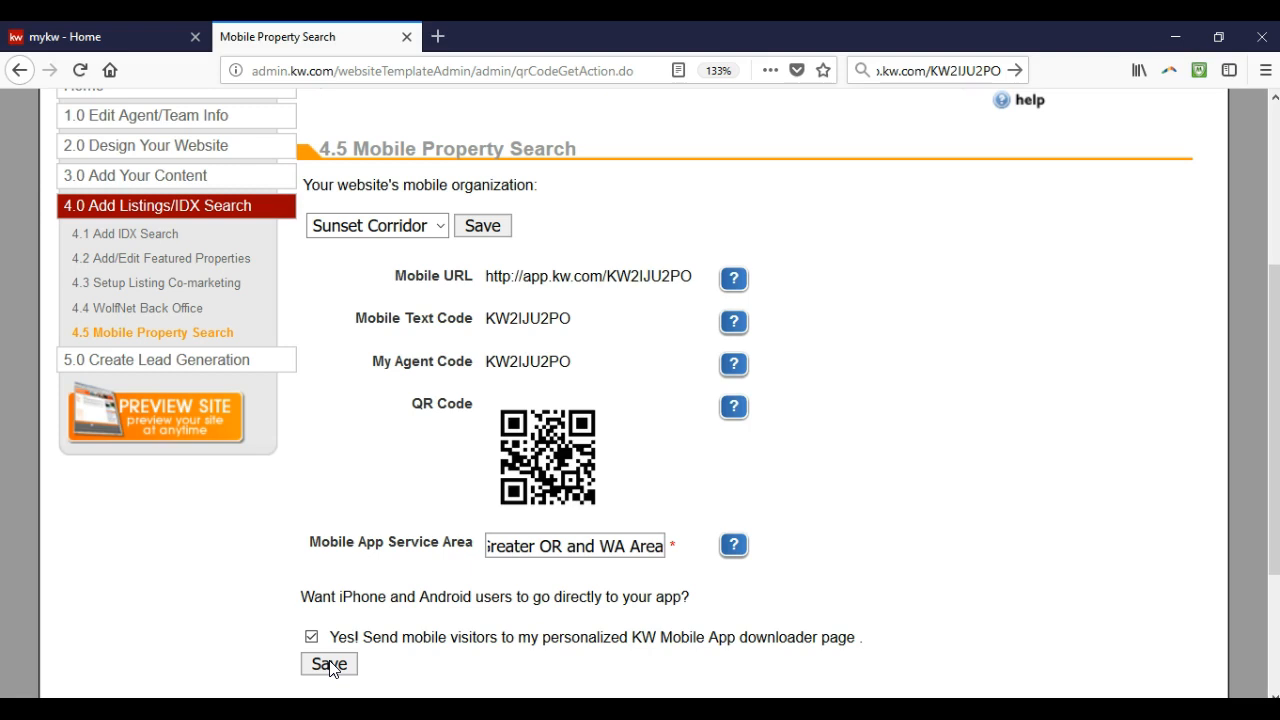
Save the 4.5 Mobile Property Search settings, then select the full Mobile URL
left_click(330, 665)
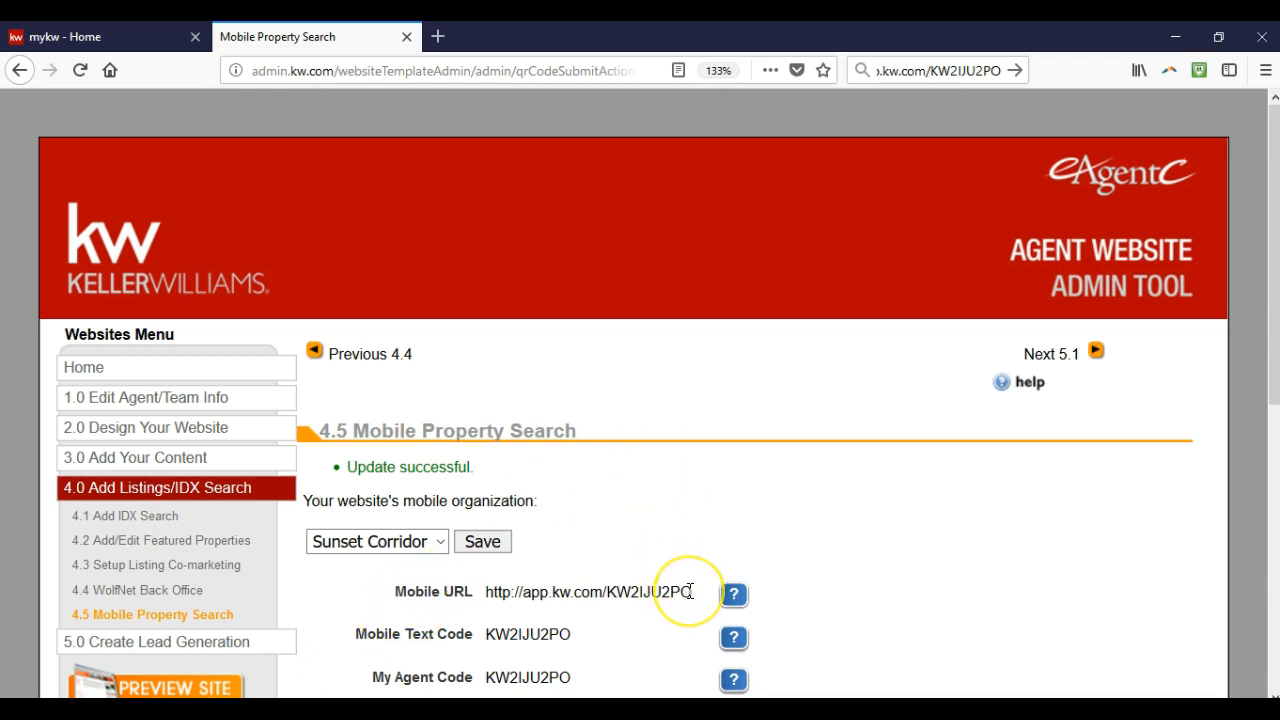
left_click_drag(690, 592, 485, 597)
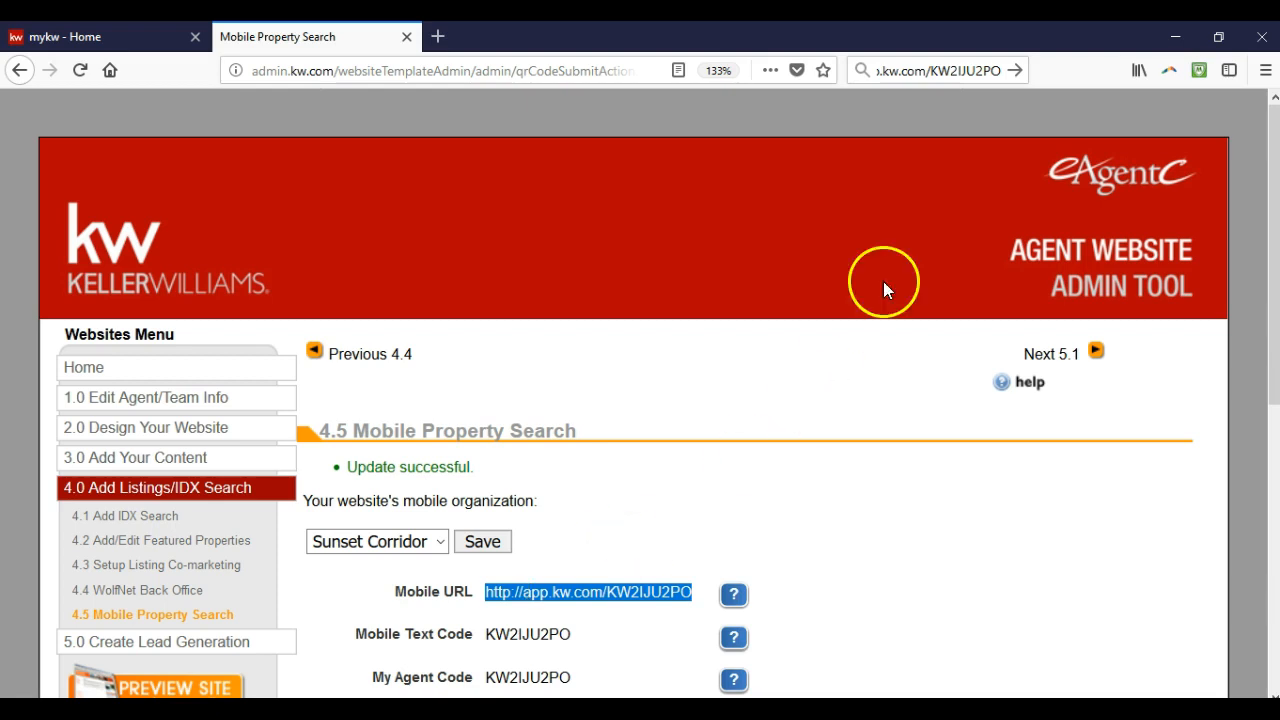
Close the admin tool tab and choose Add New Contacts under myContacts on mykw
left_click(406, 37)
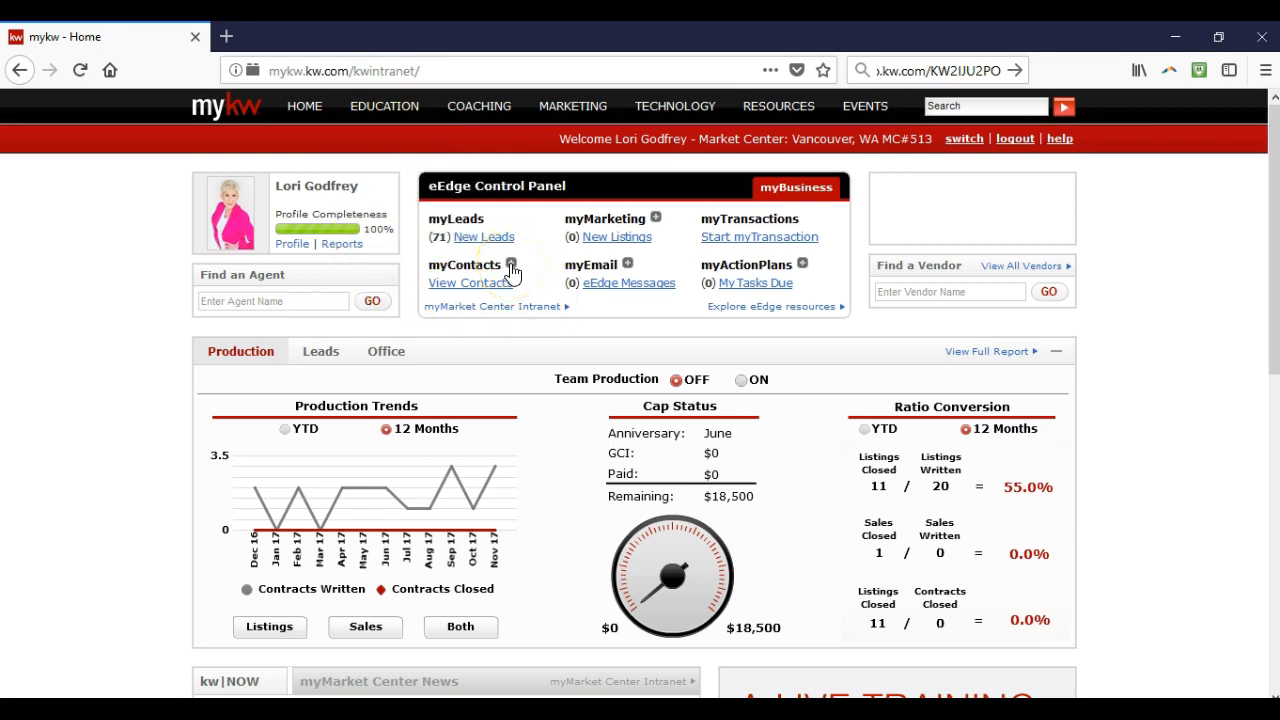
left_click(511, 265)
left_click(523, 298)
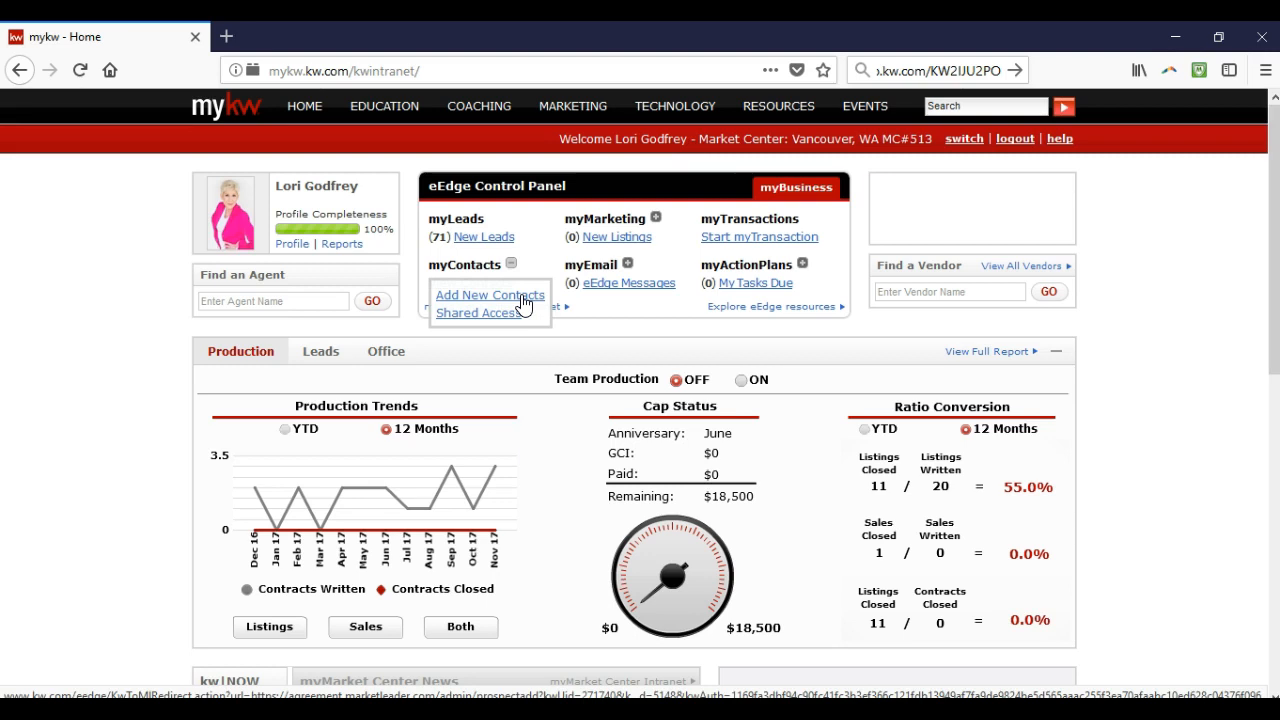
Open a new contact form and enter the contact's first and last name
left_click(522, 303)
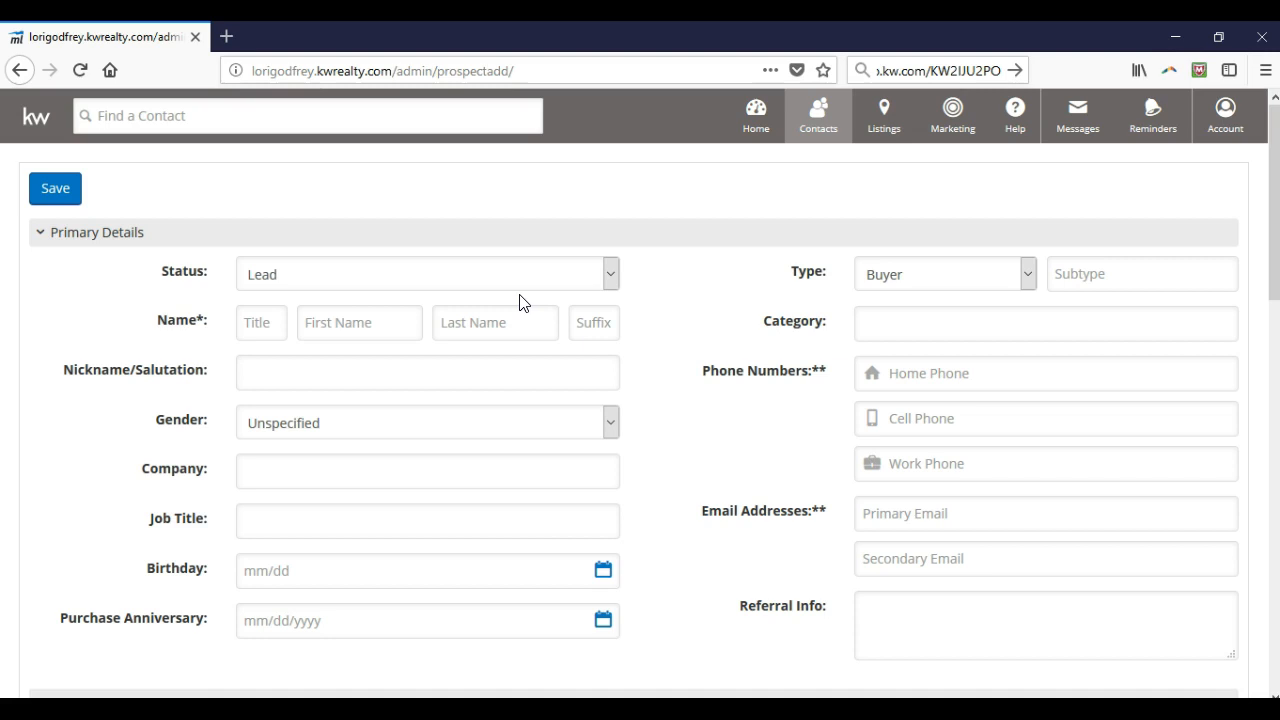
left_click(395, 318)
key("Tab")
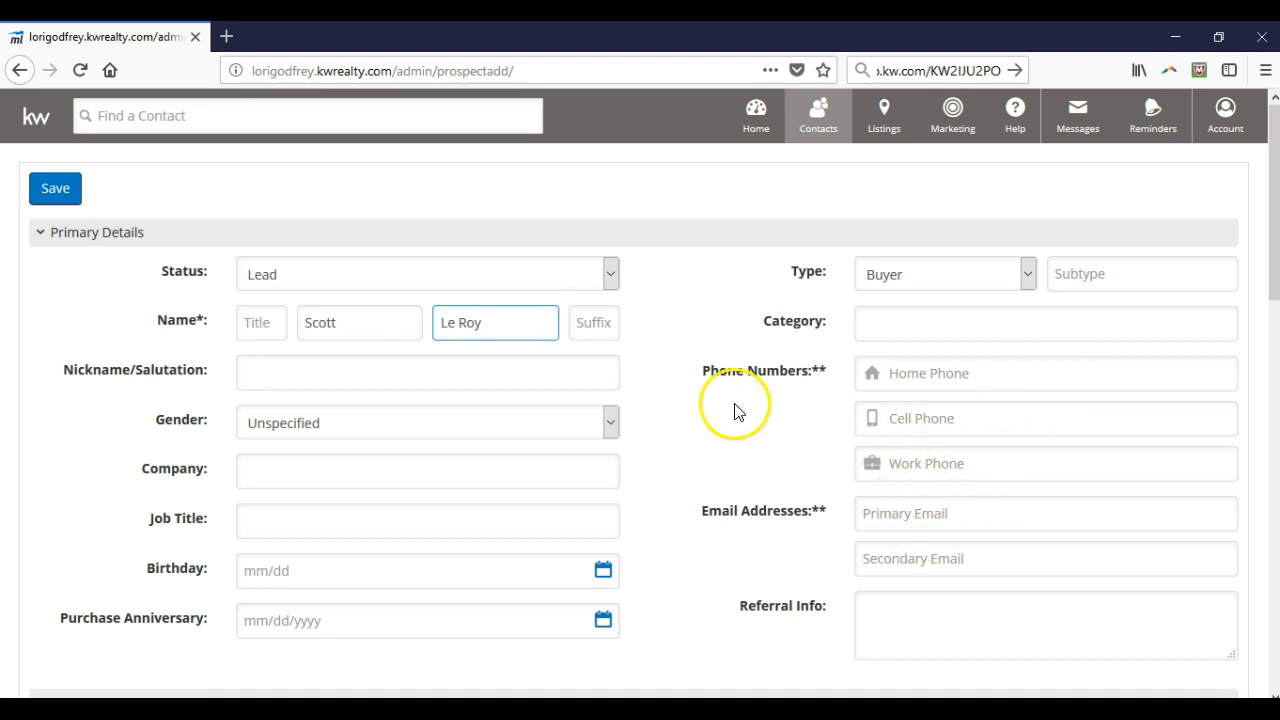
Fill in the contact's primary e-mail address, correcting a typo
scroll(730, 420, "down", 1)
scroll(730, 420, "down", 5)
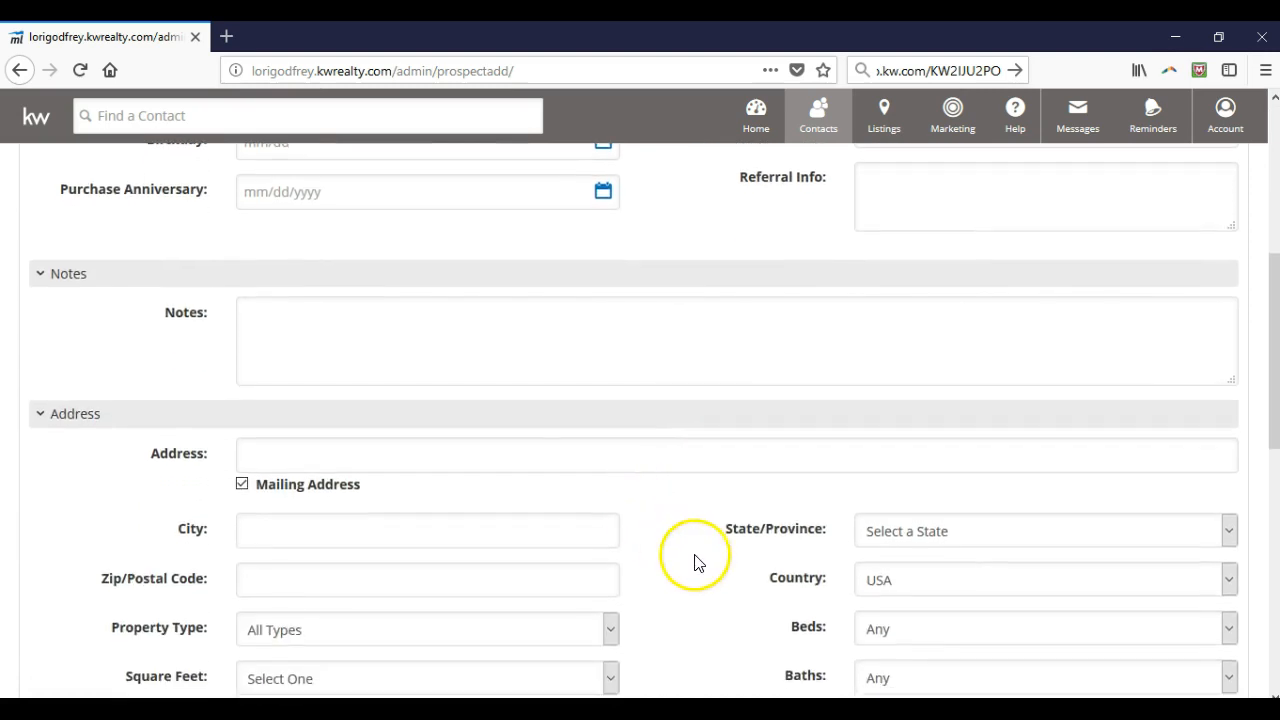
scroll(677, 560, "up", 5)
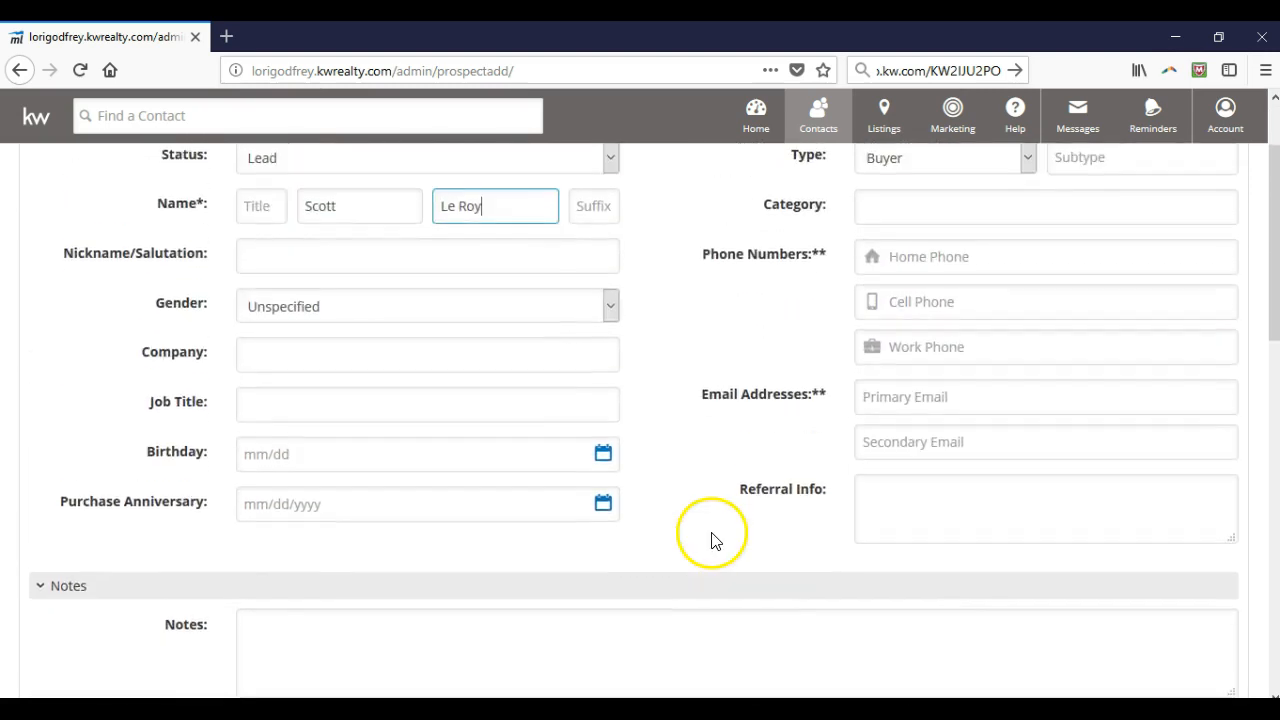
left_click(894, 515)
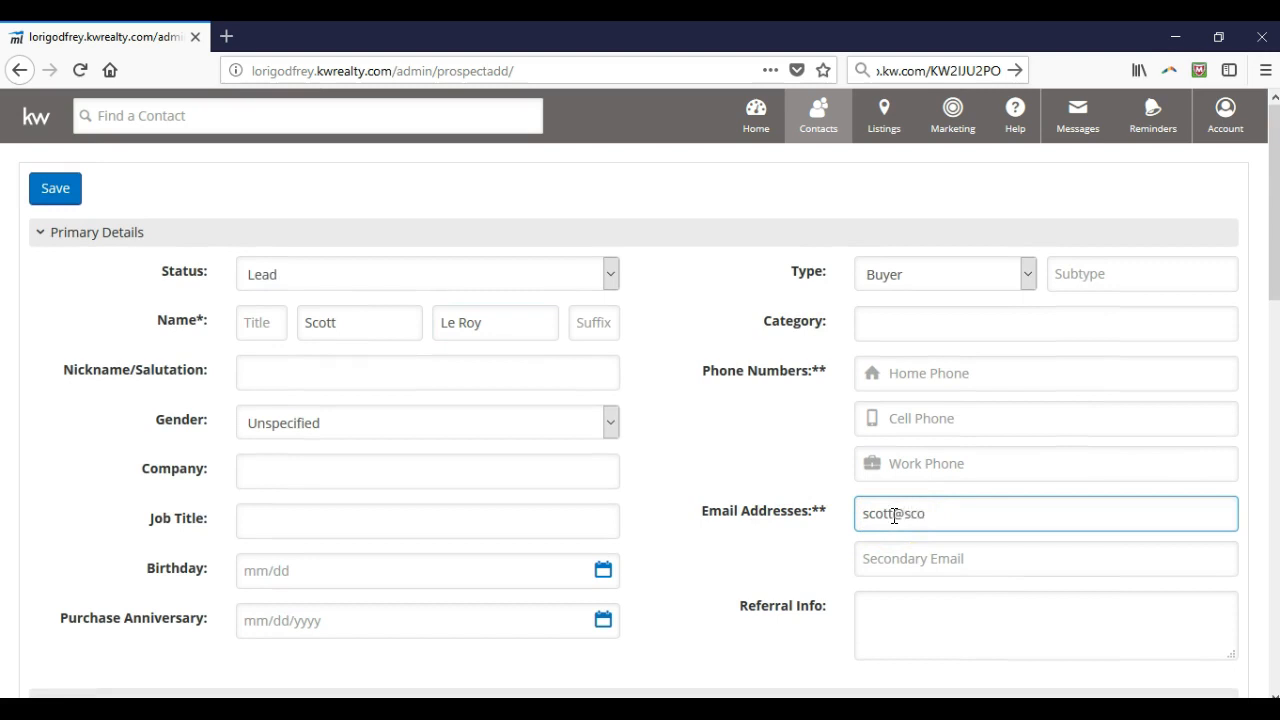
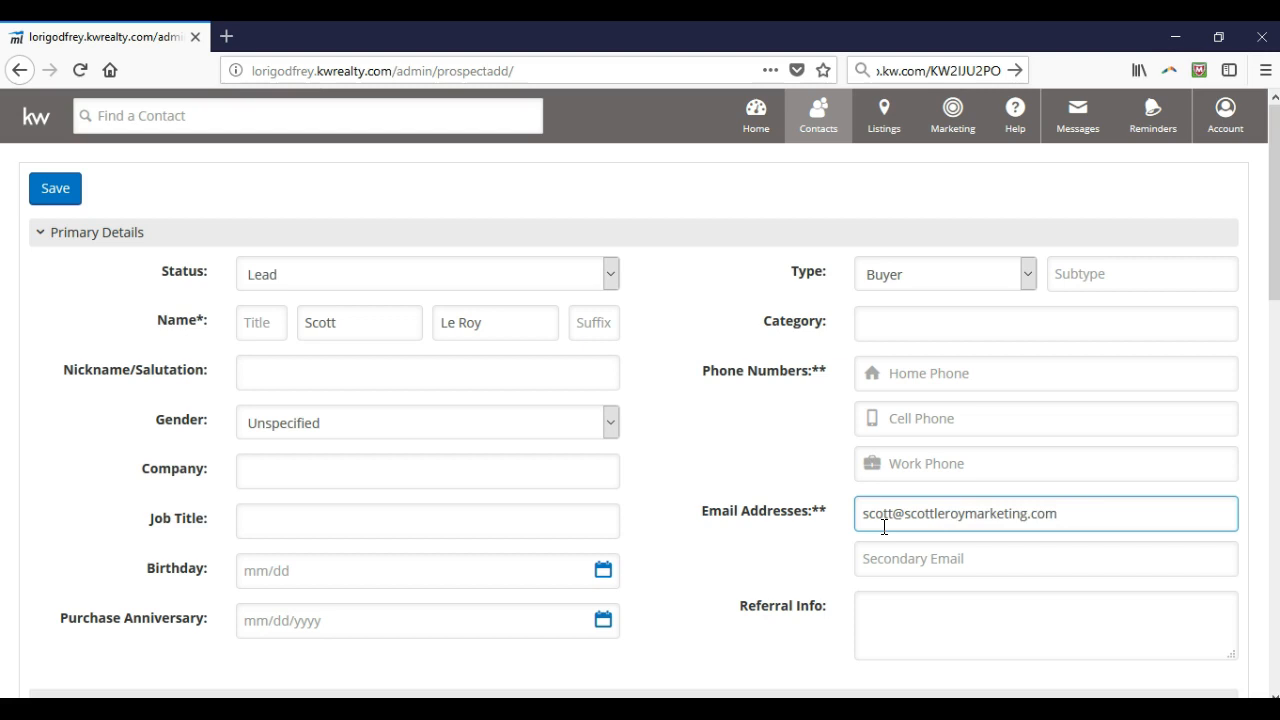
left_click(819, 456)
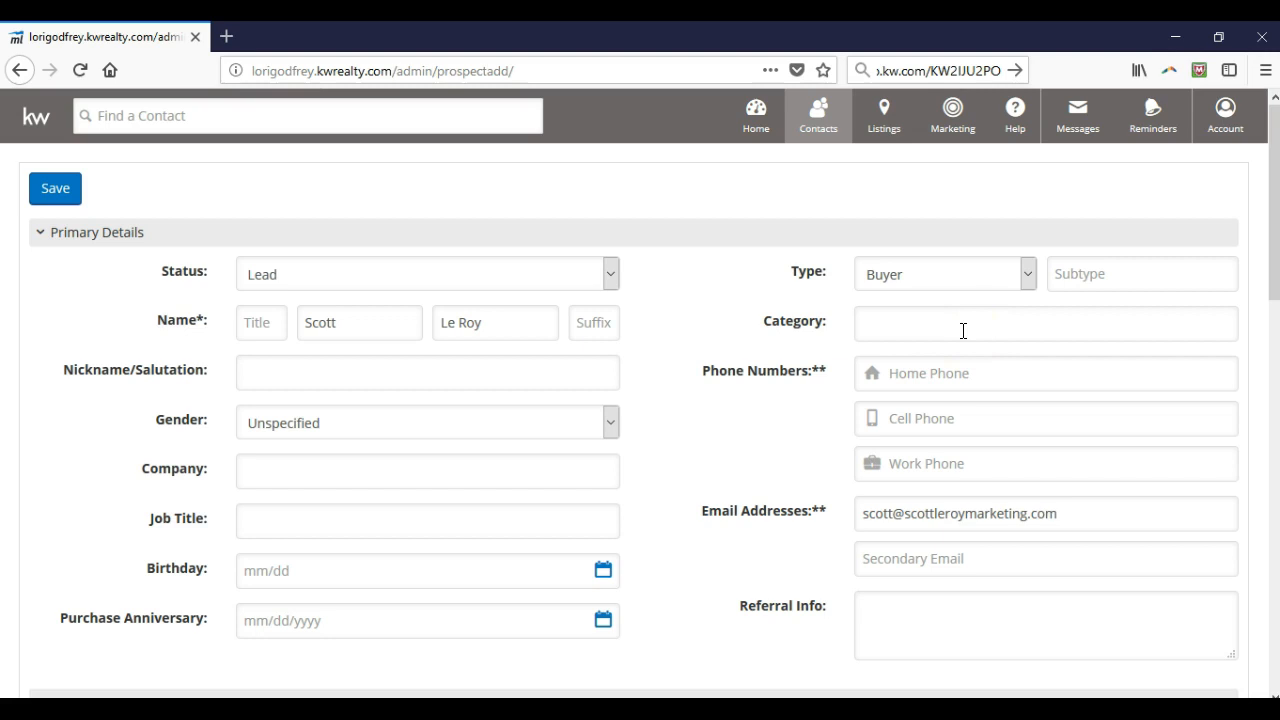
left_click(1028, 276)
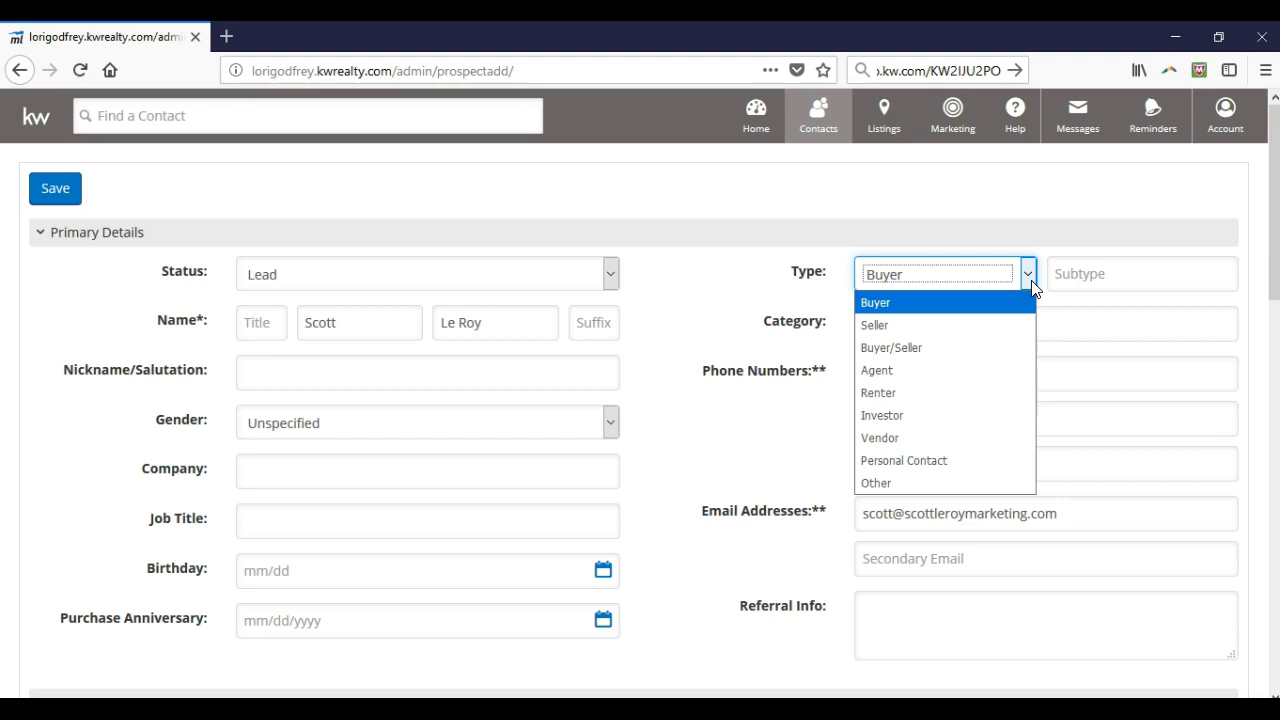
left_click(1031, 285)
left_click(1056, 276)
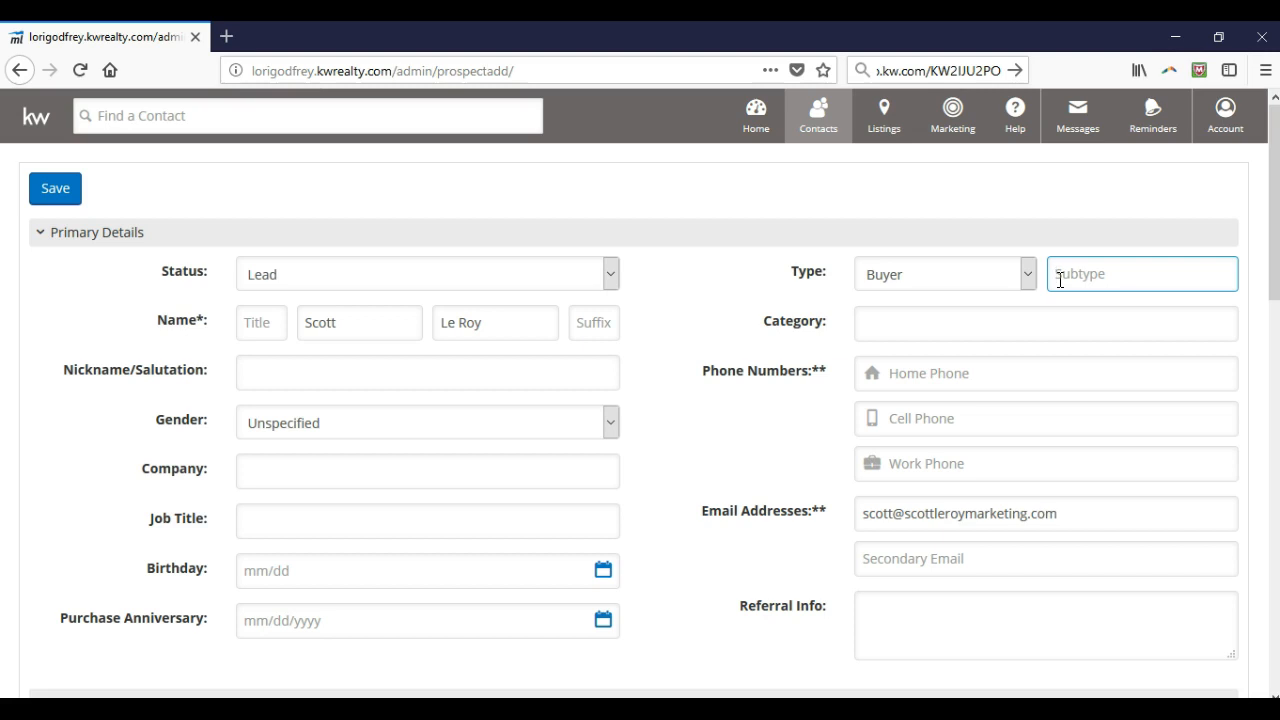
left_click(509, 285)
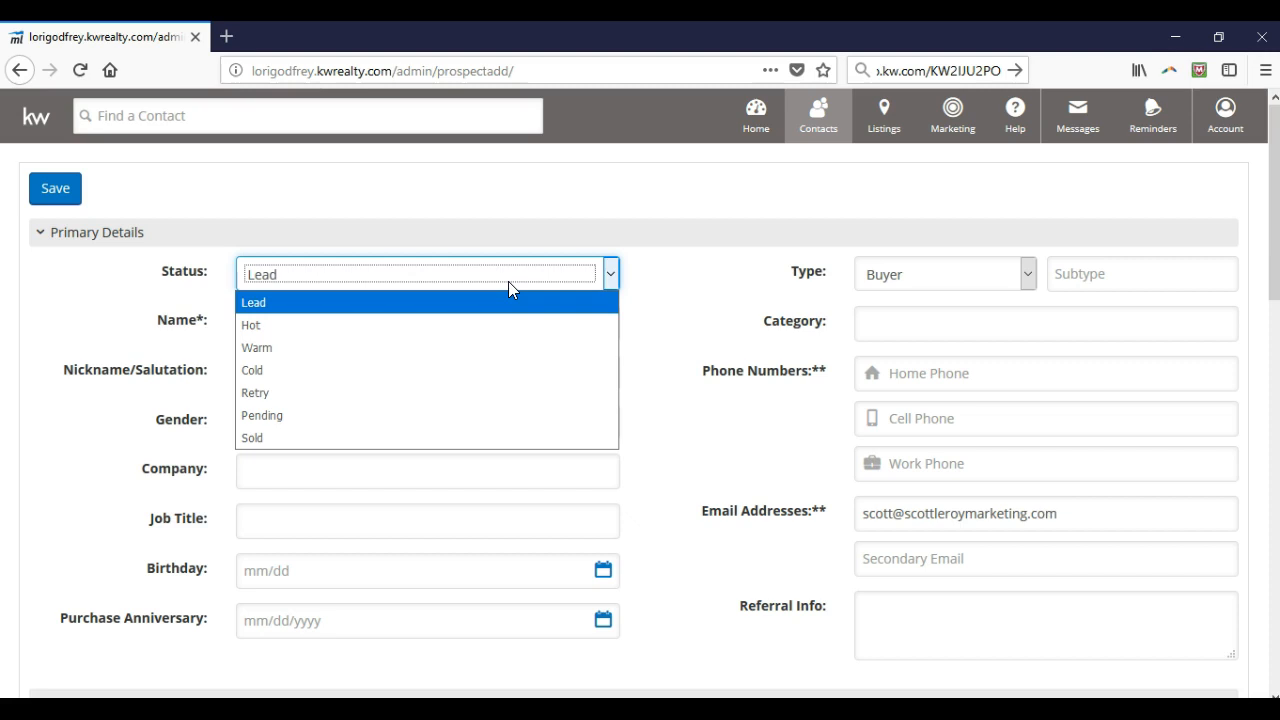
left_click(638, 278)
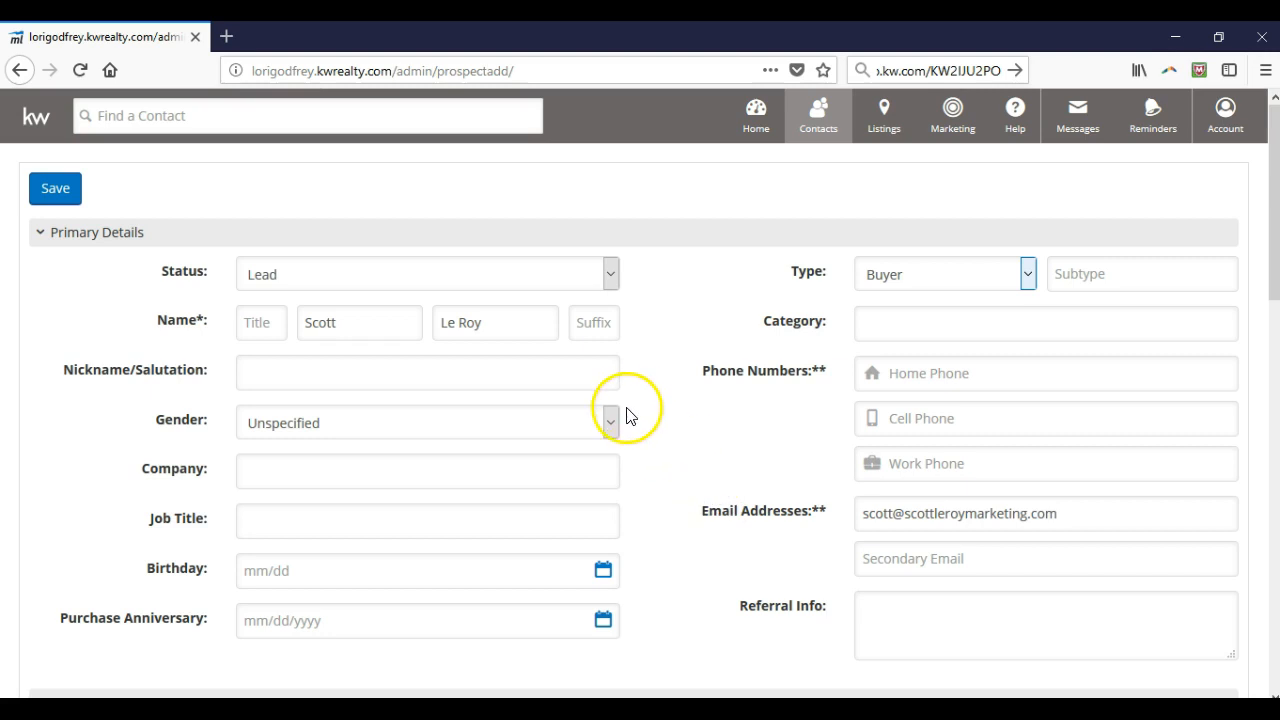
scroll(630, 405, "down", 3)
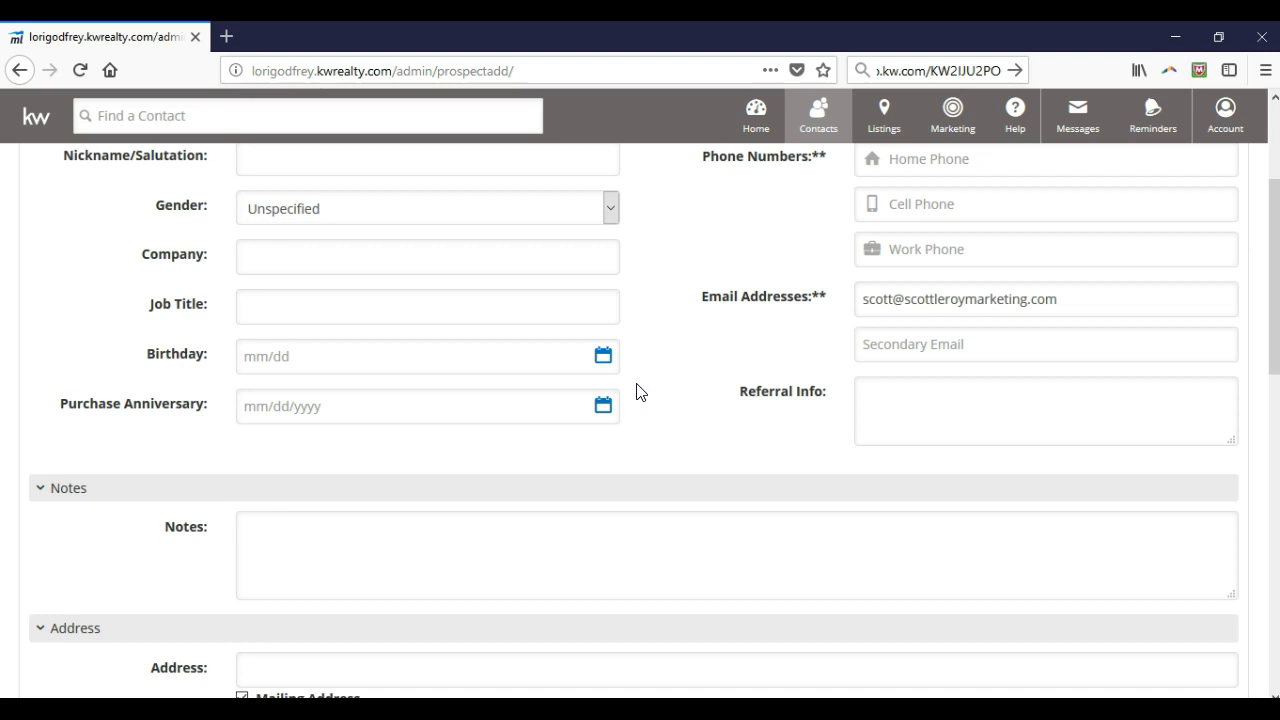
left_click(564, 357)
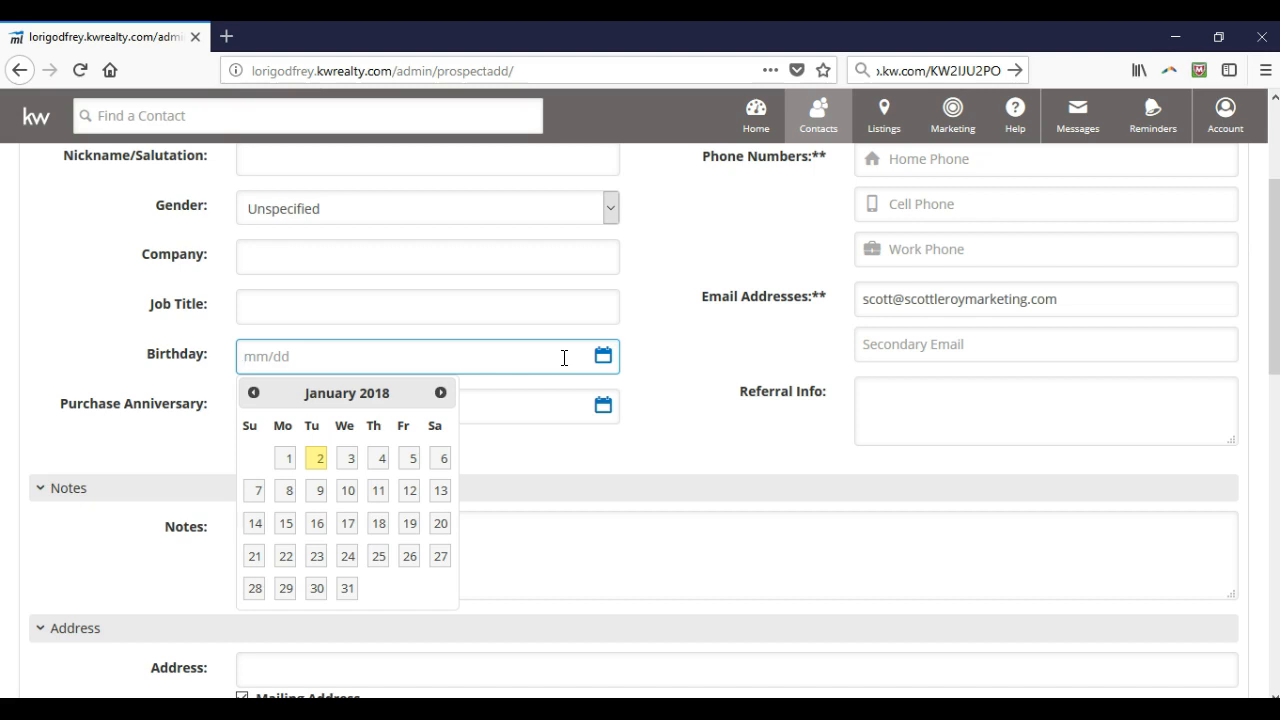
left_click(588, 409)
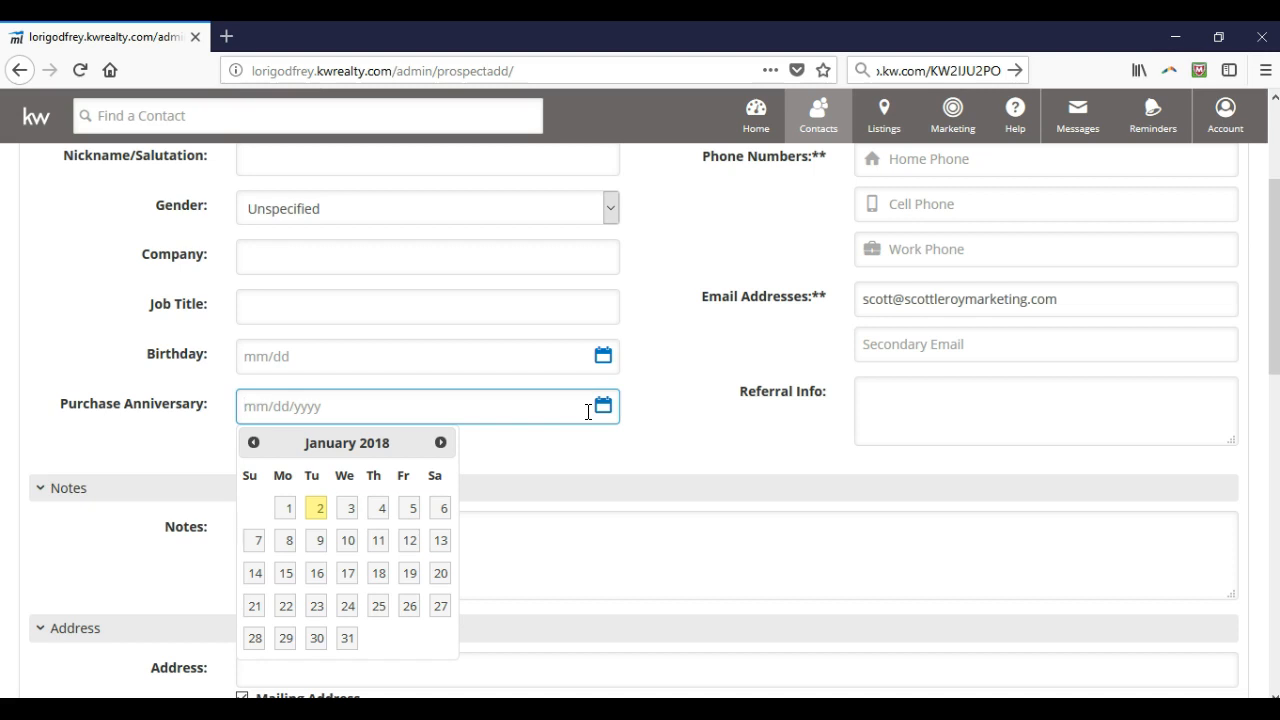
left_click(652, 428)
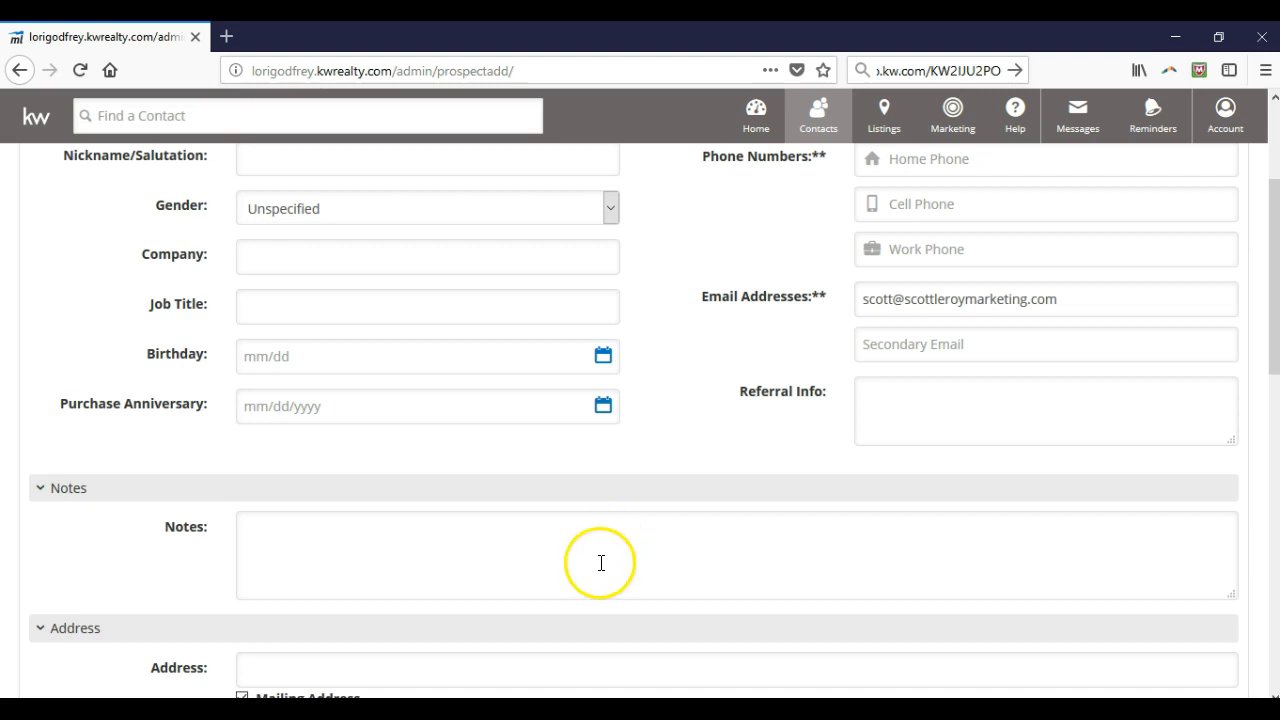
Scroll to Information and Activity and show the Timeframe choices, Now through Just Looking
scroll(626, 540, "down", 4)
scroll(636, 543, "down", 2)
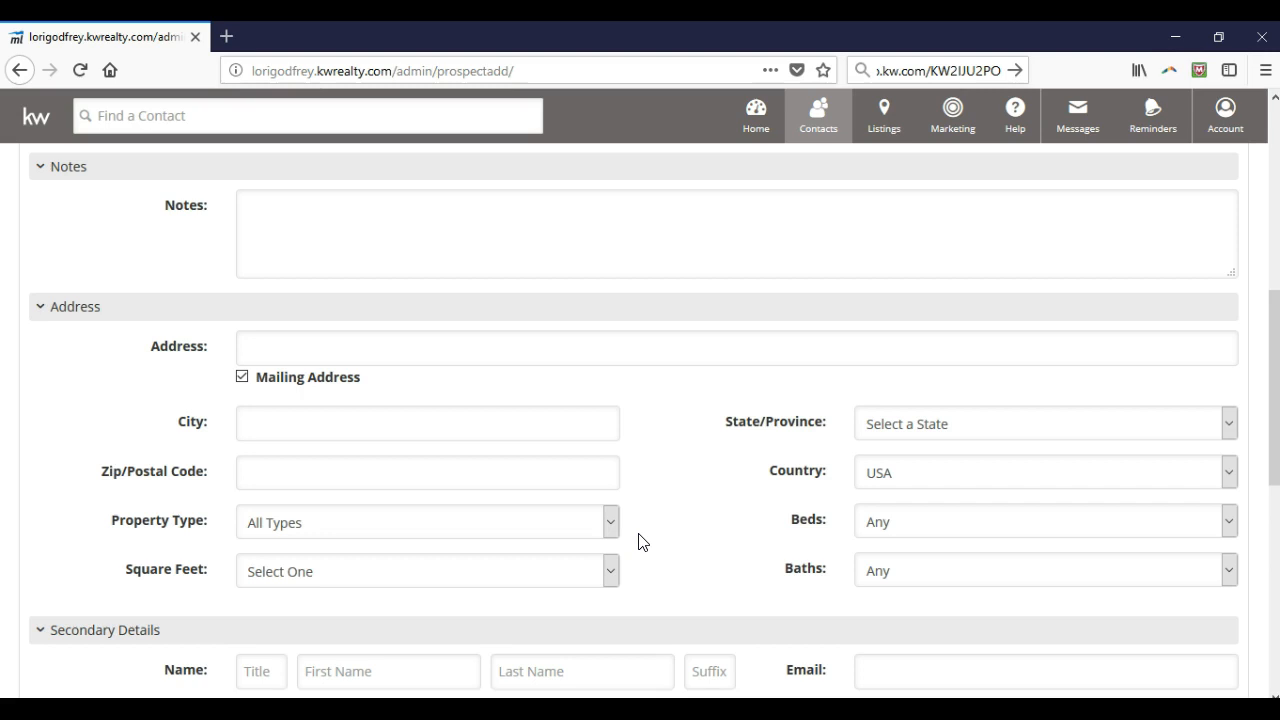
scroll(671, 500, "down", 6)
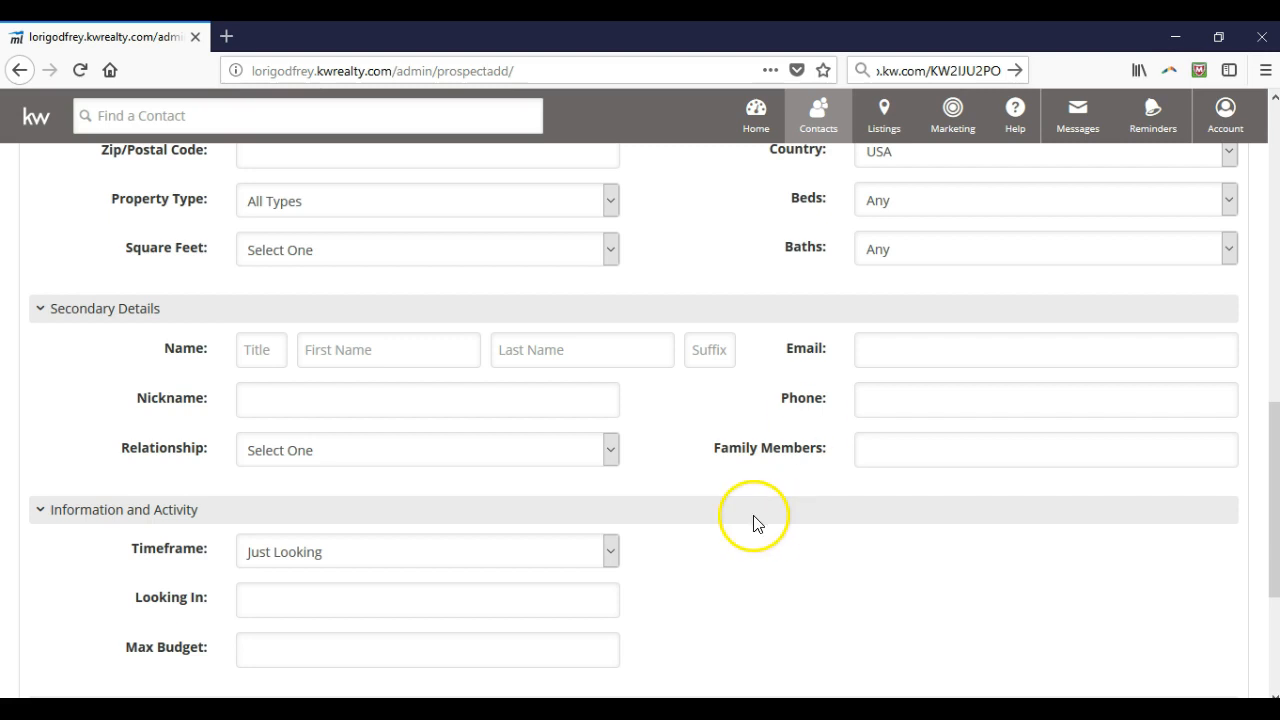
scroll(710, 510, "down", 2)
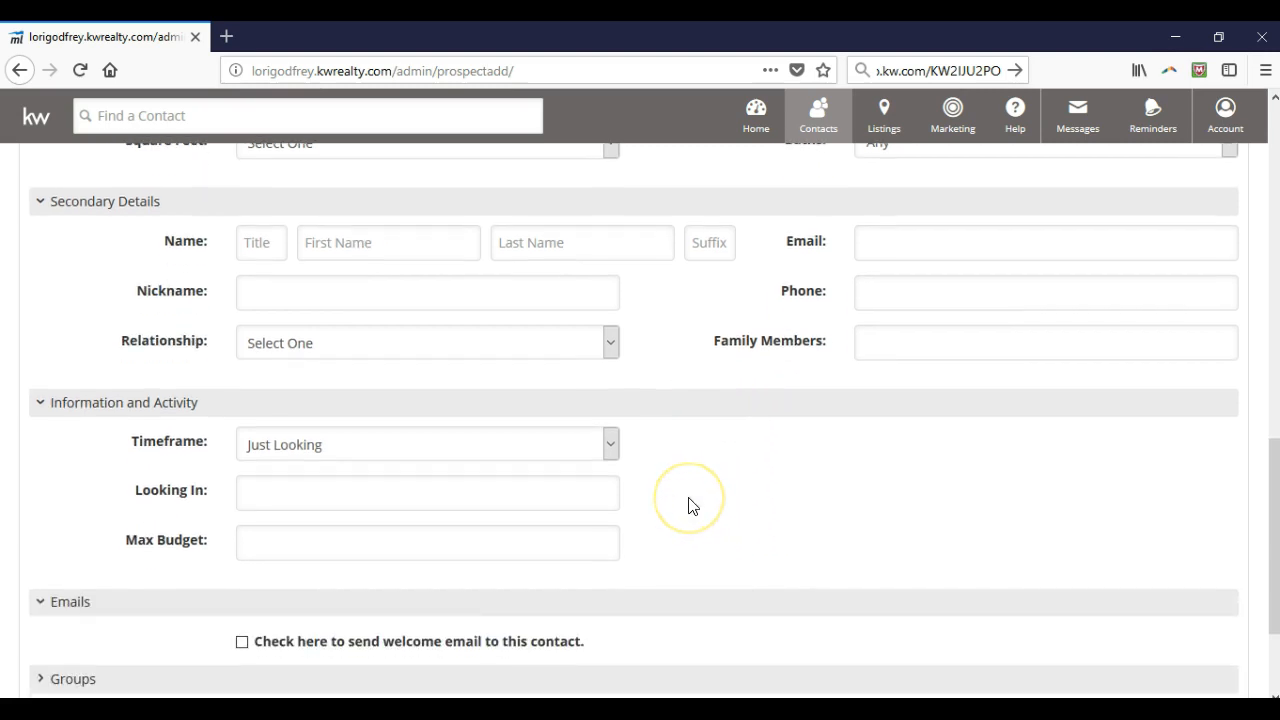
left_click(610, 444)
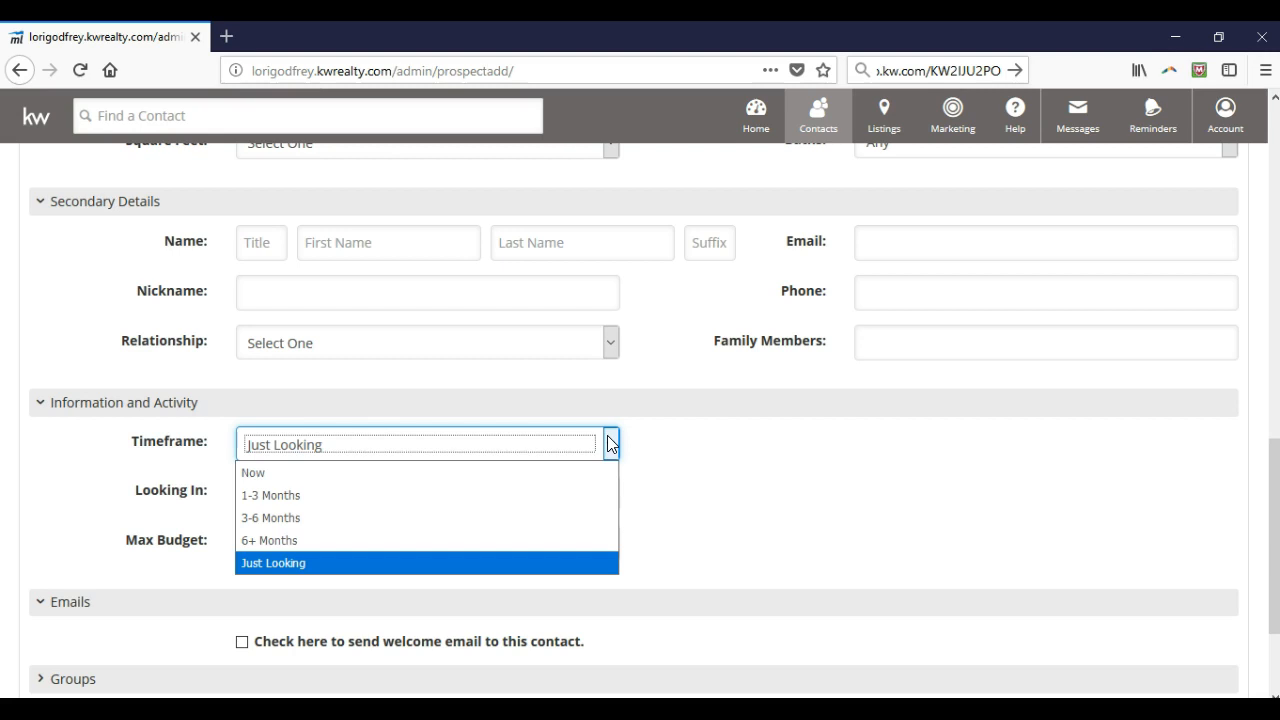
Keep the Timeframe at Just Looking and move down to the Emails and Groups sections
scroll(607, 444, "up", 2)
left_click(678, 598)
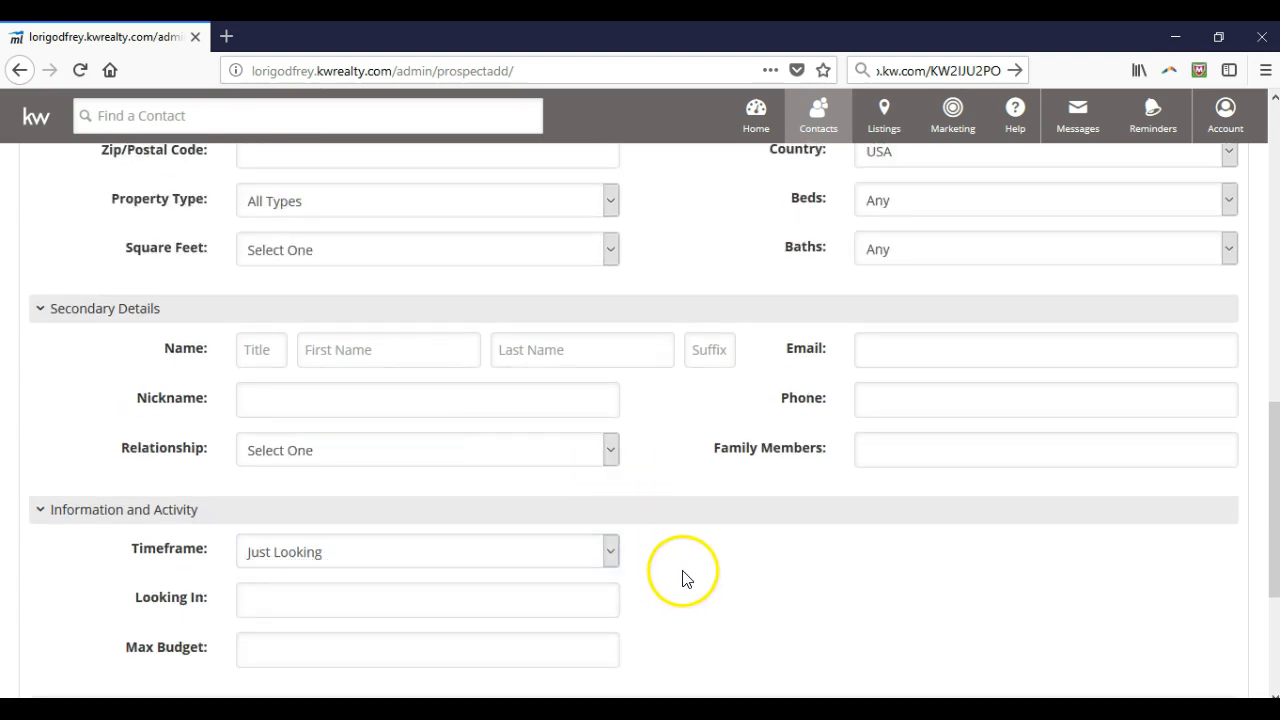
scroll(683, 578, "down", 4)
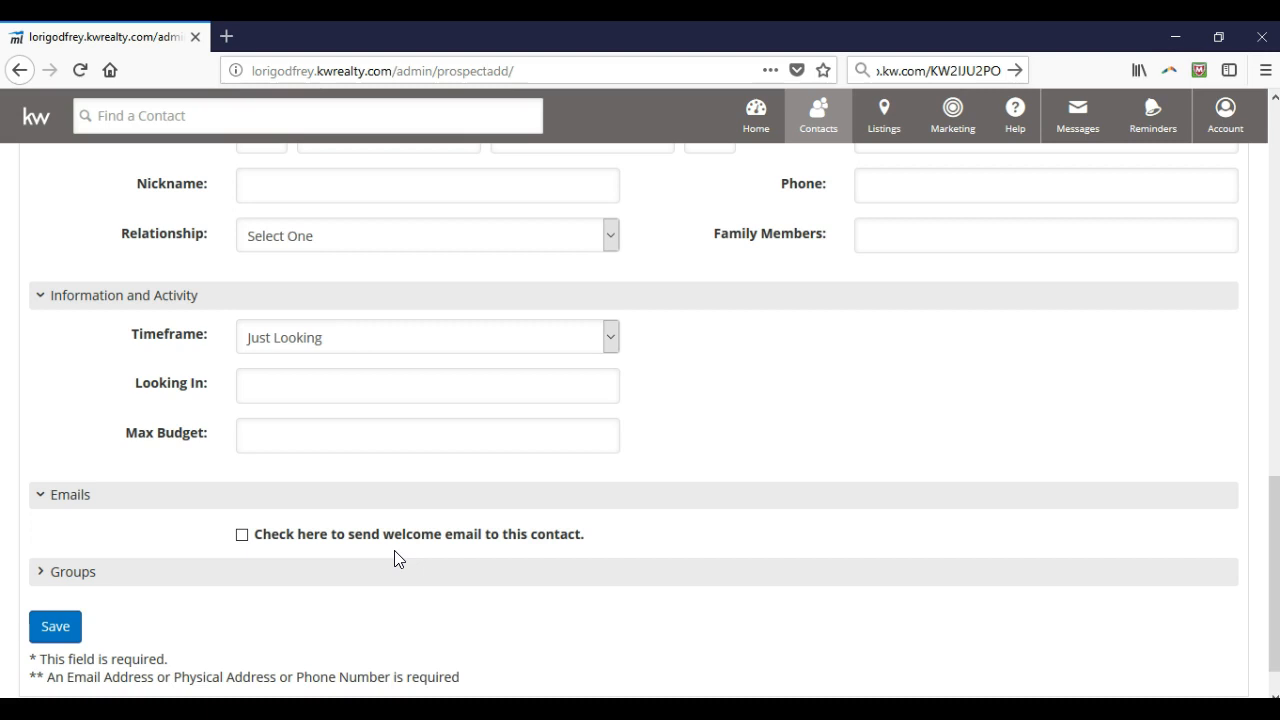
Expand the Groups section to list groups such as 8x8 Buyer and 8x8 Seller
left_click(100, 578)
scroll(110, 575, "down", 2)
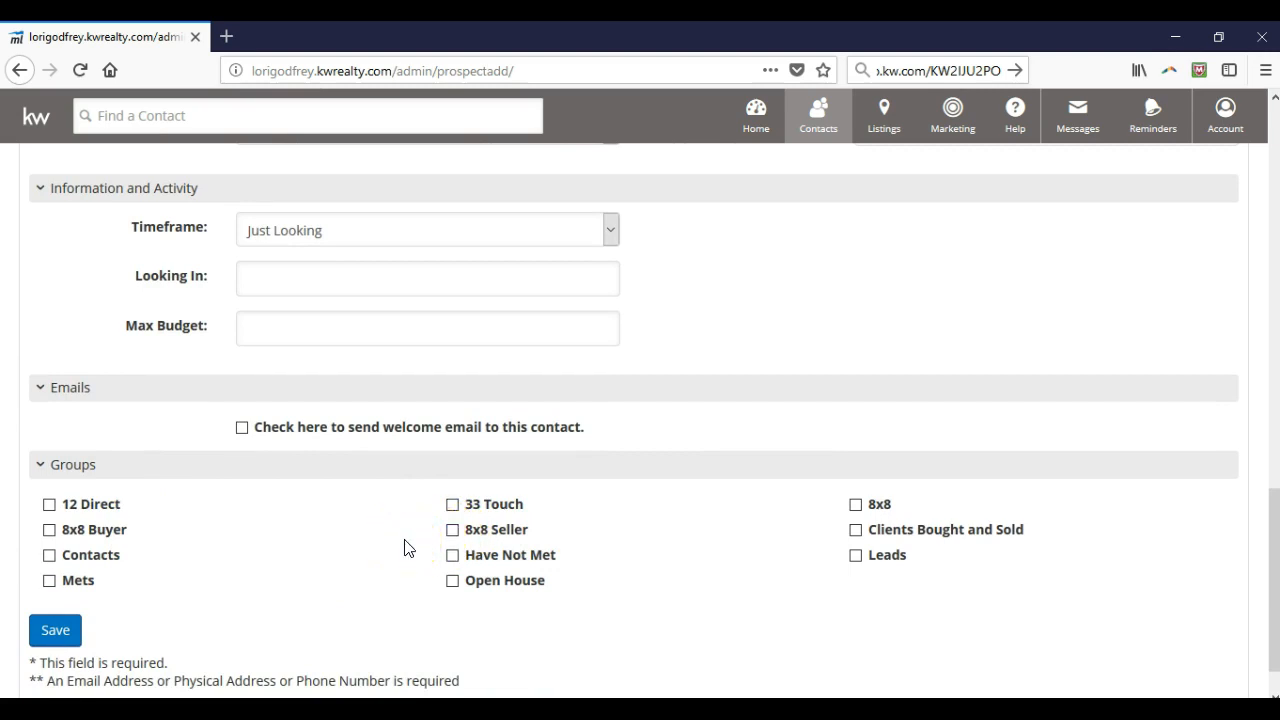
Save the new contact, which is rejected for a duplicate e-mail, and bring up the Contacts menu
left_click(59, 630)
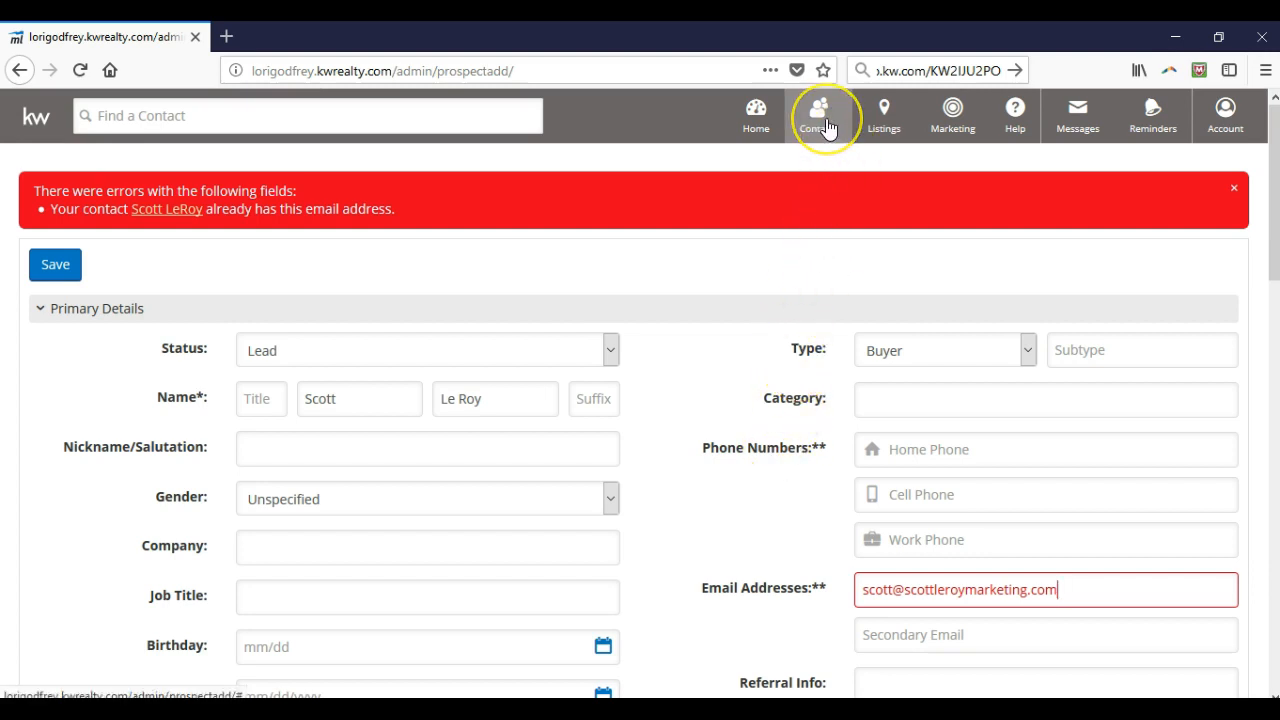
mouse_move(823, 128)
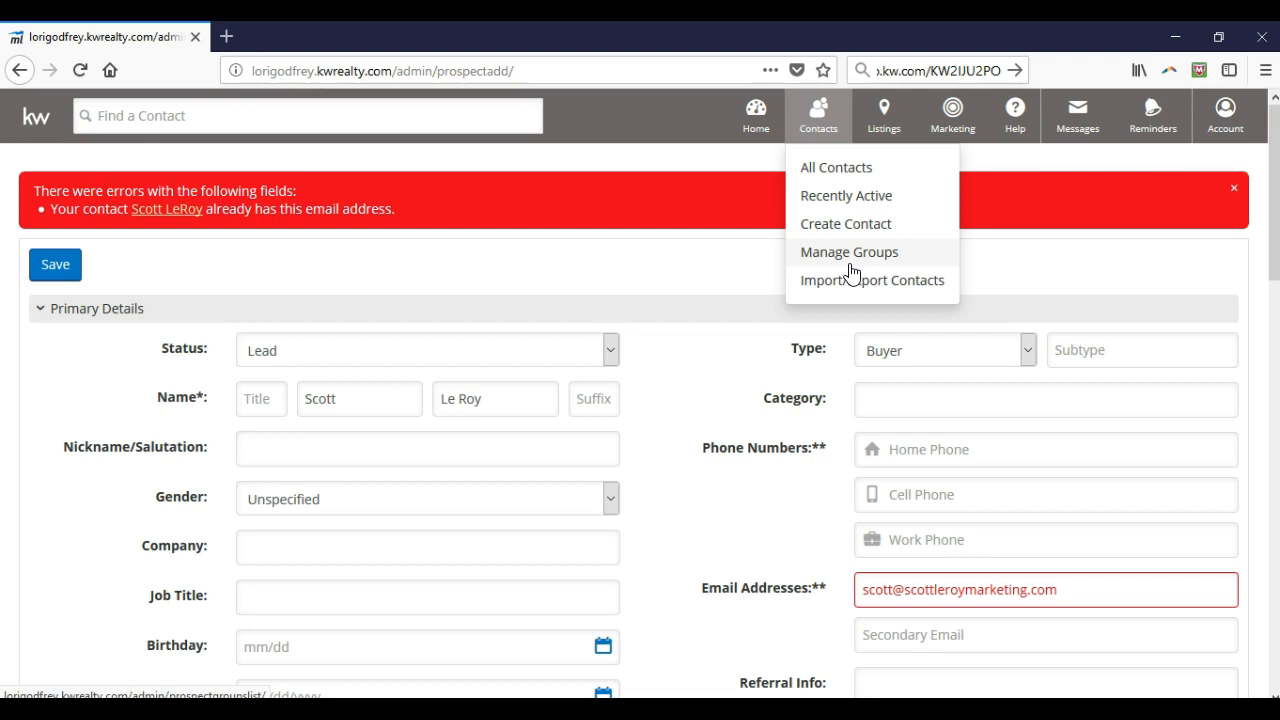
Go to Contacts > Manage Groups and select the Create New Groups field
left_click(849, 266)
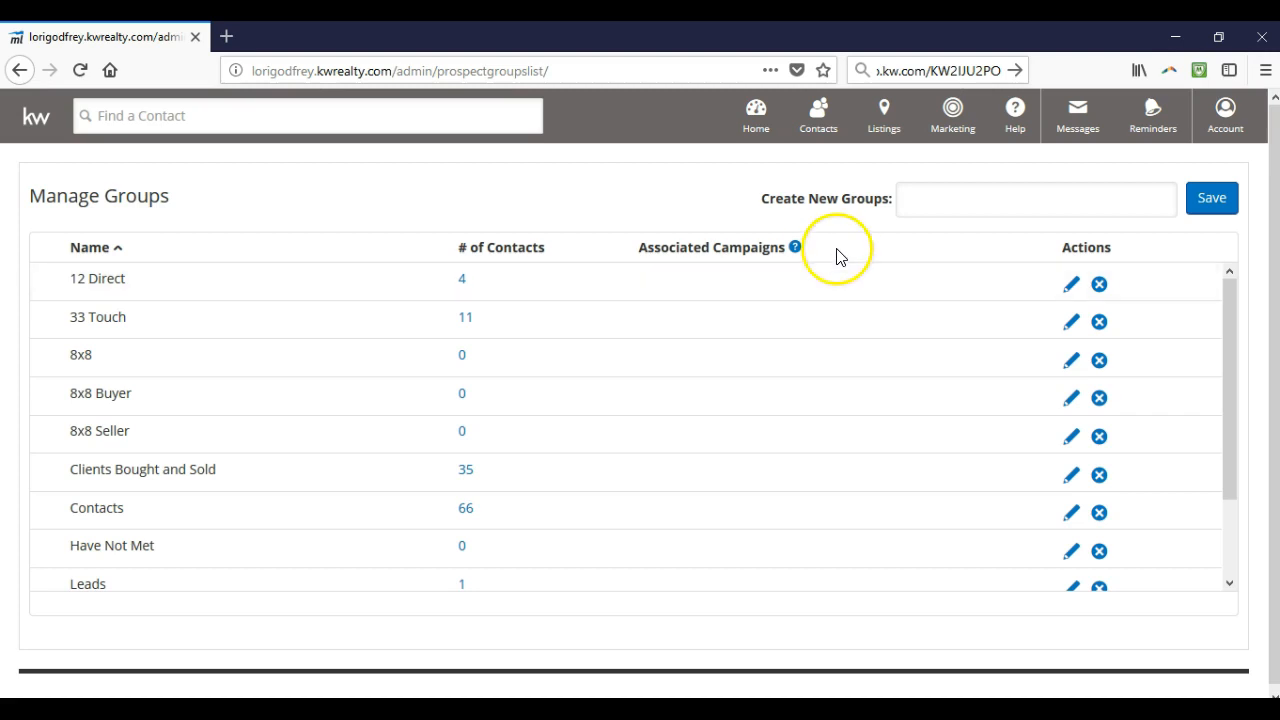
left_click(970, 208)
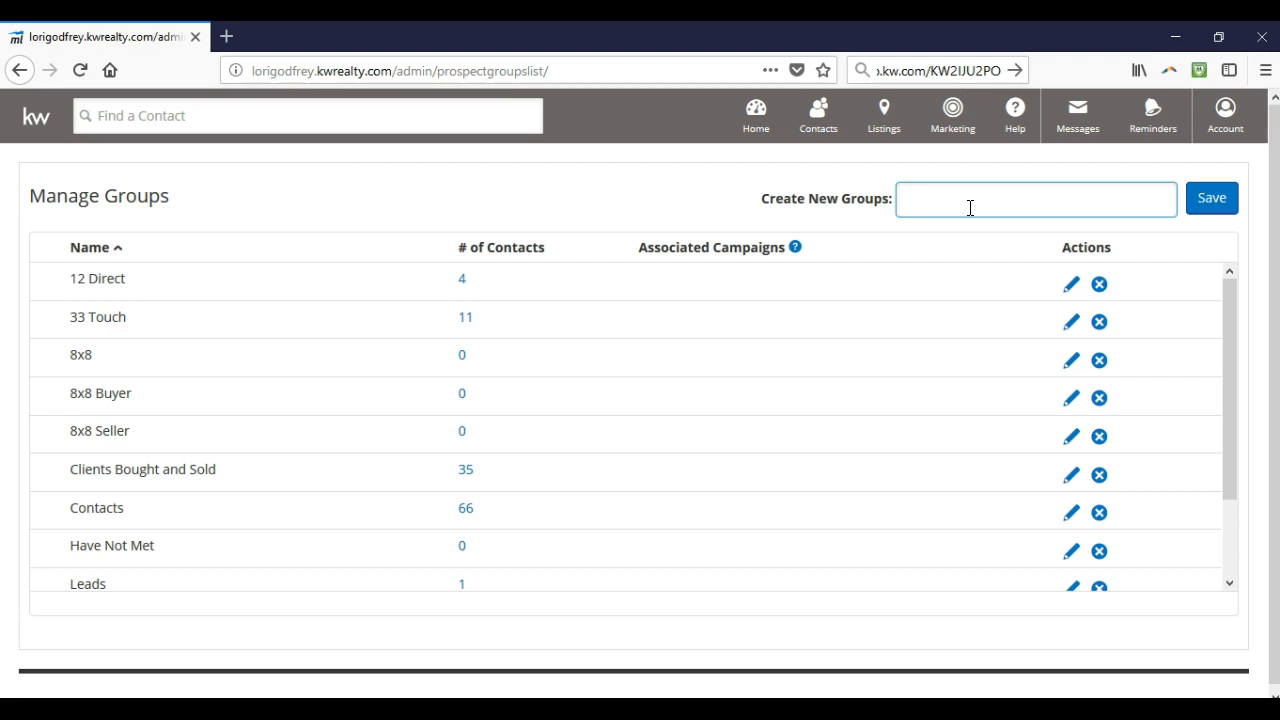
Create a new group named '33 Touch', replacing the initial '12 Direct' entry
type("12 Direct")
left_click_drag(1105, 200, 334, 209)
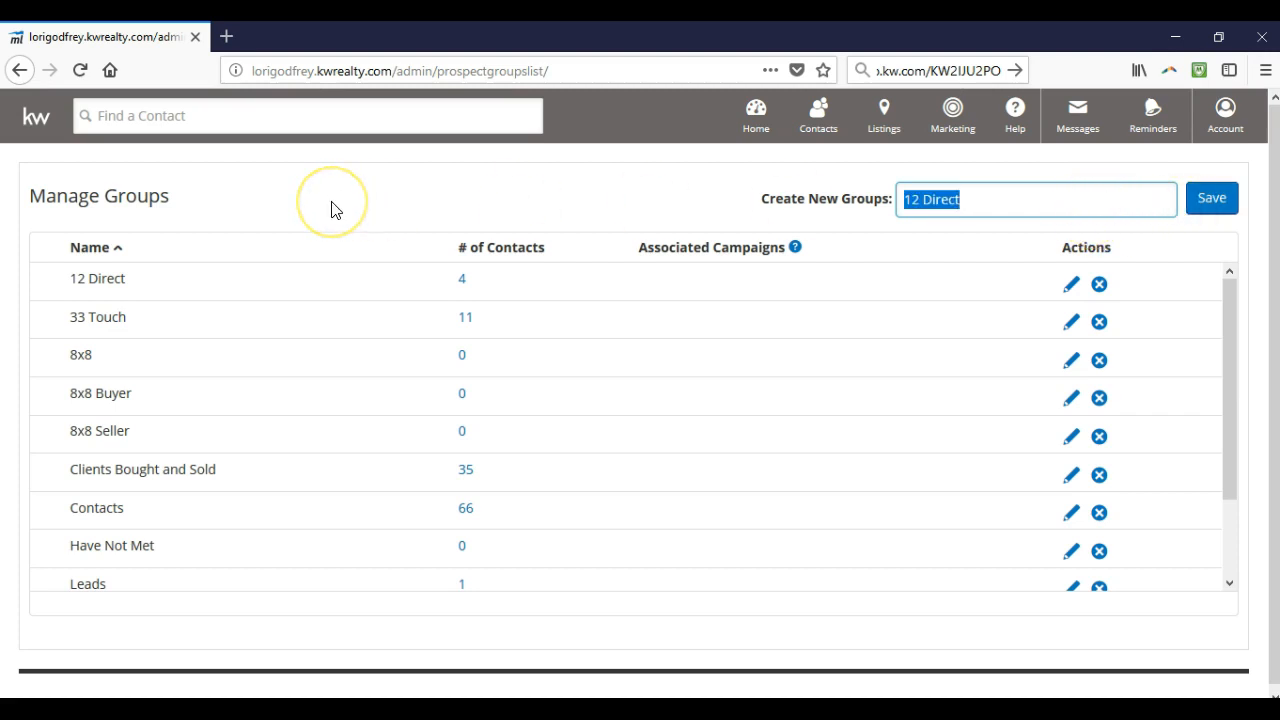
key("BackSpace")
type("33 Touch")
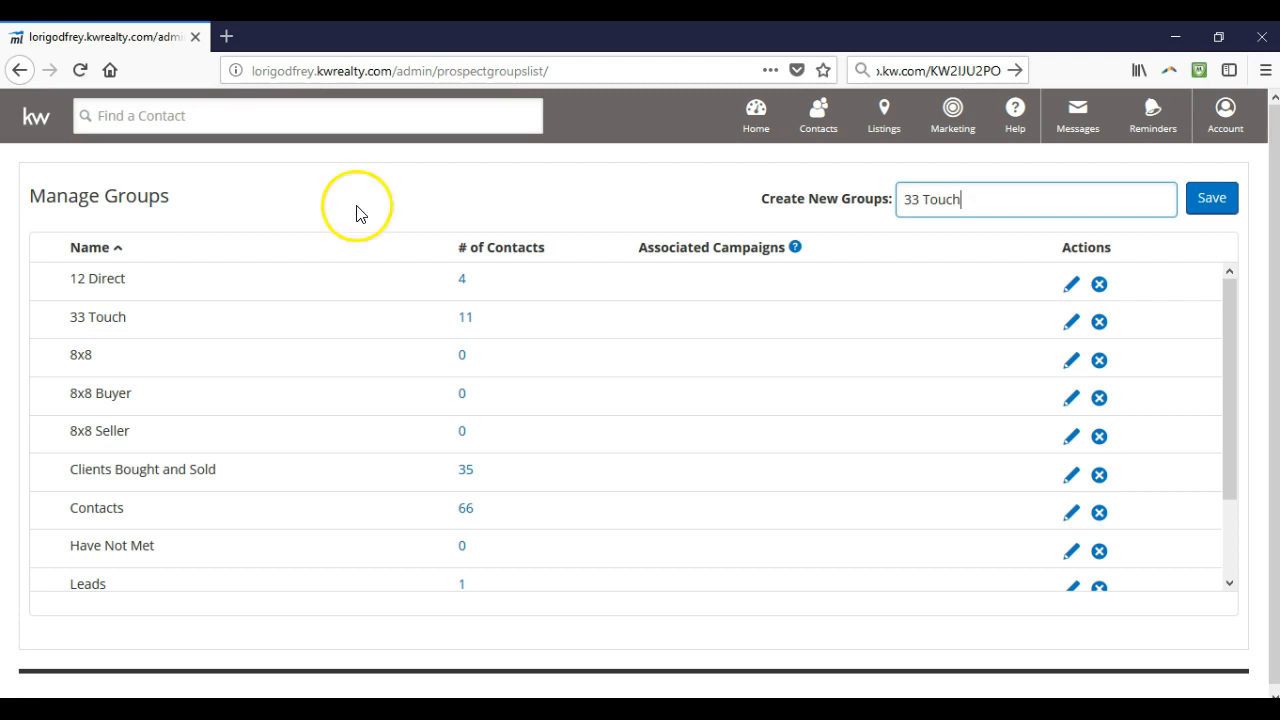
left_click(1205, 203)
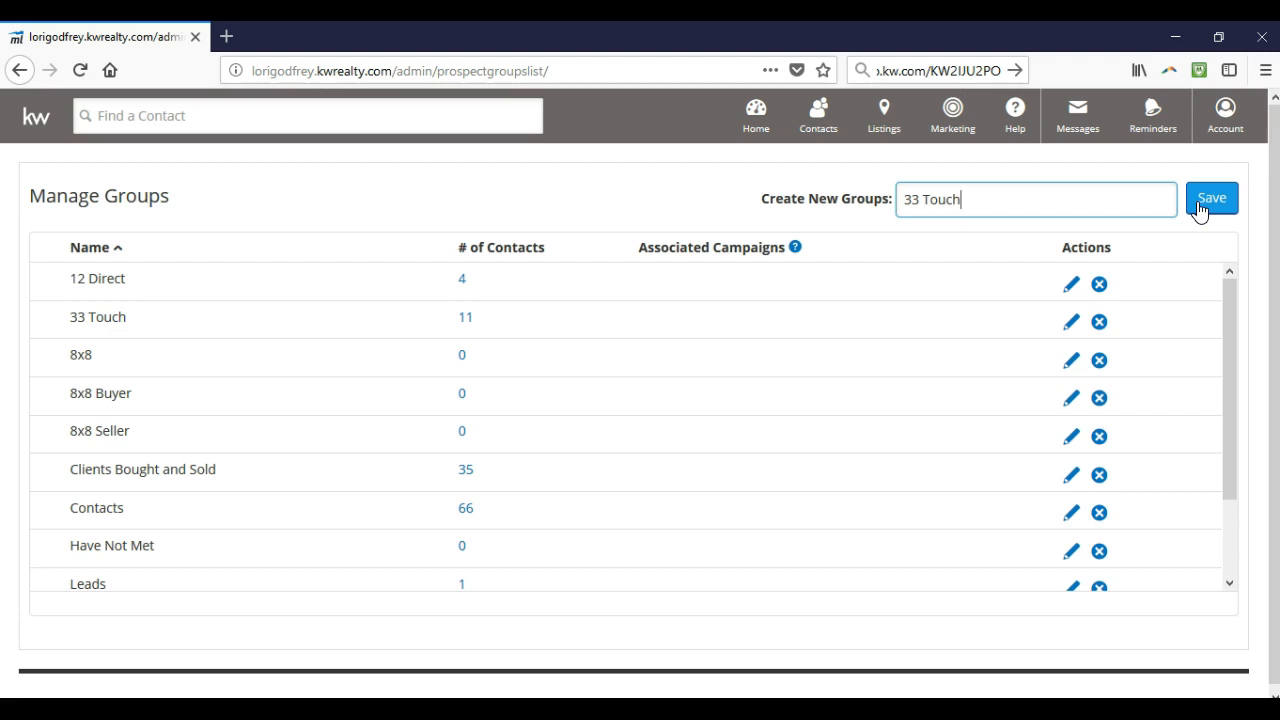
Add the group '8x8 Buyer', then change the pending name to '8x8 Seller'
left_click_drag(1143, 203, 600, 206)
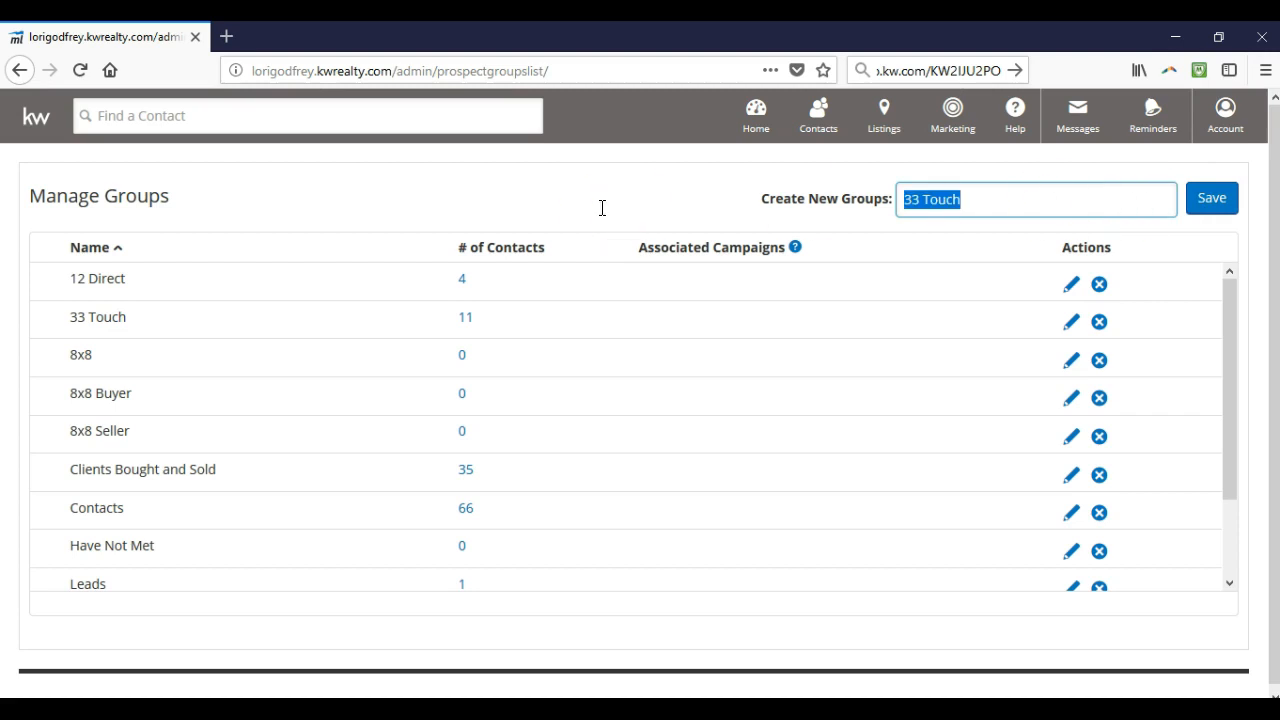
type("8x8 Buyer")
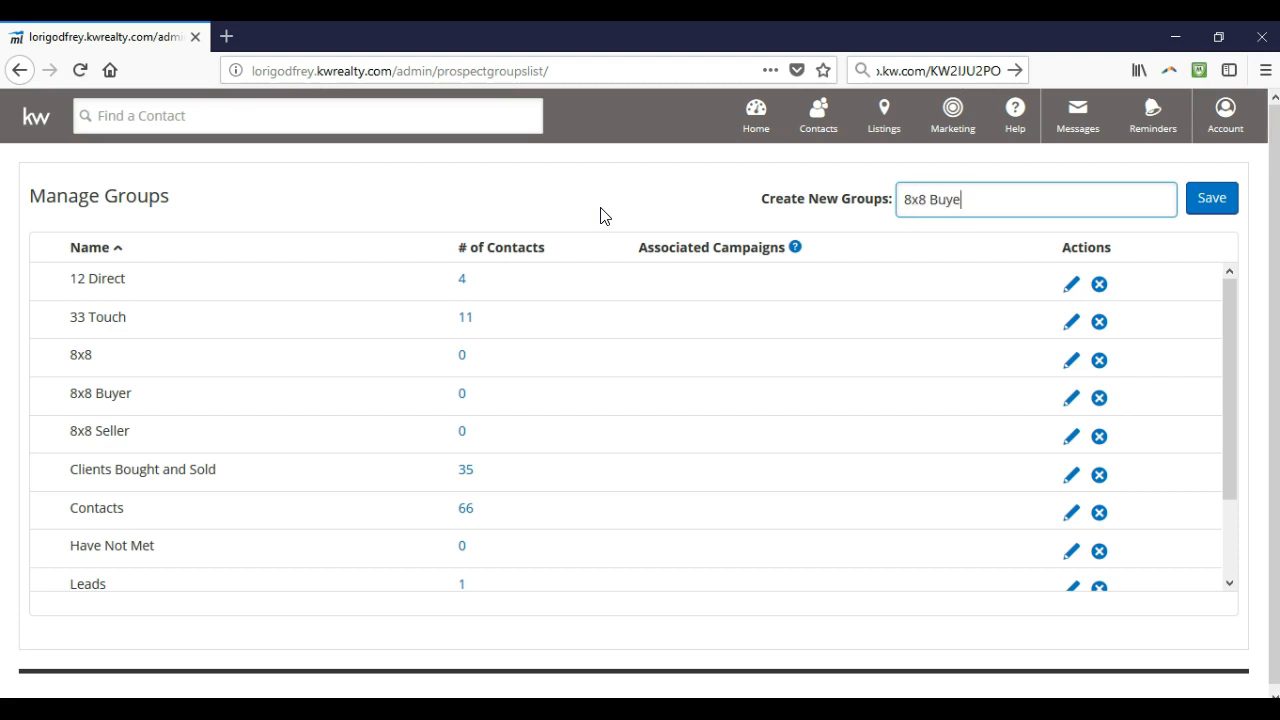
left_click(1205, 222)
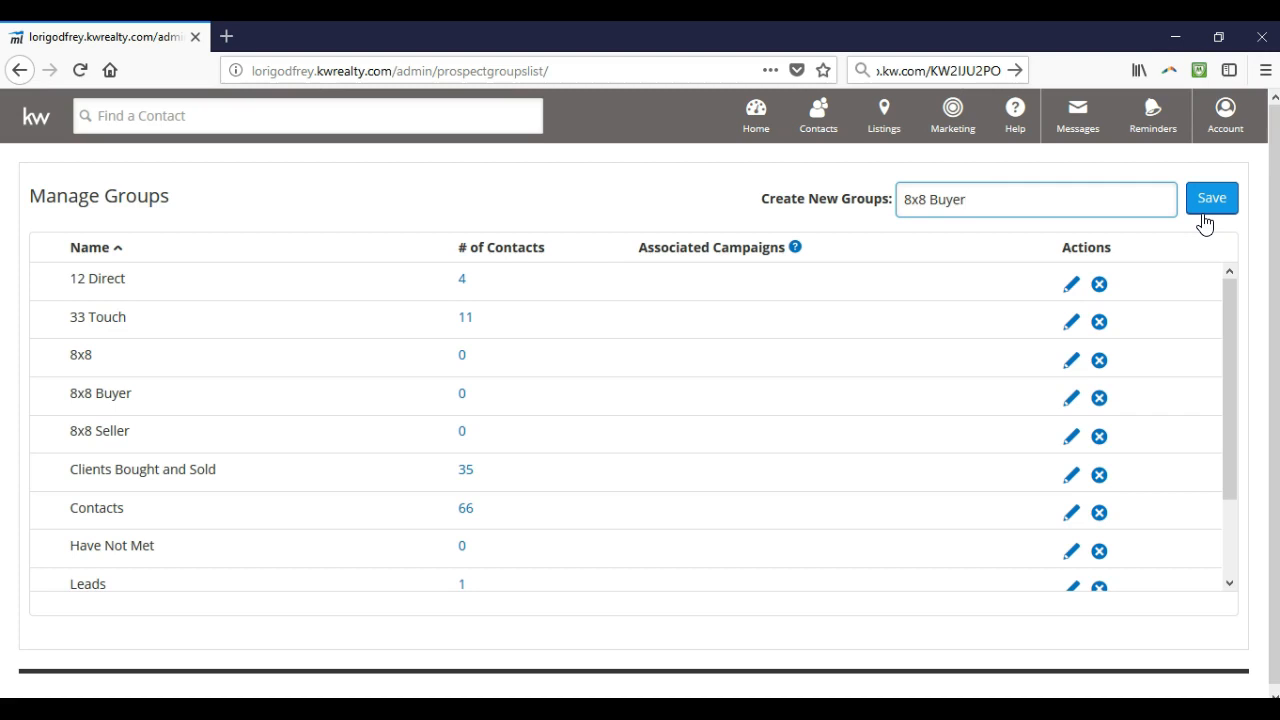
key("BackSpace")
key("BackSpace")
key("BackSpace")
key("BackSpace")
key("BackSpace")
key("BackSpace")
type("Seller")
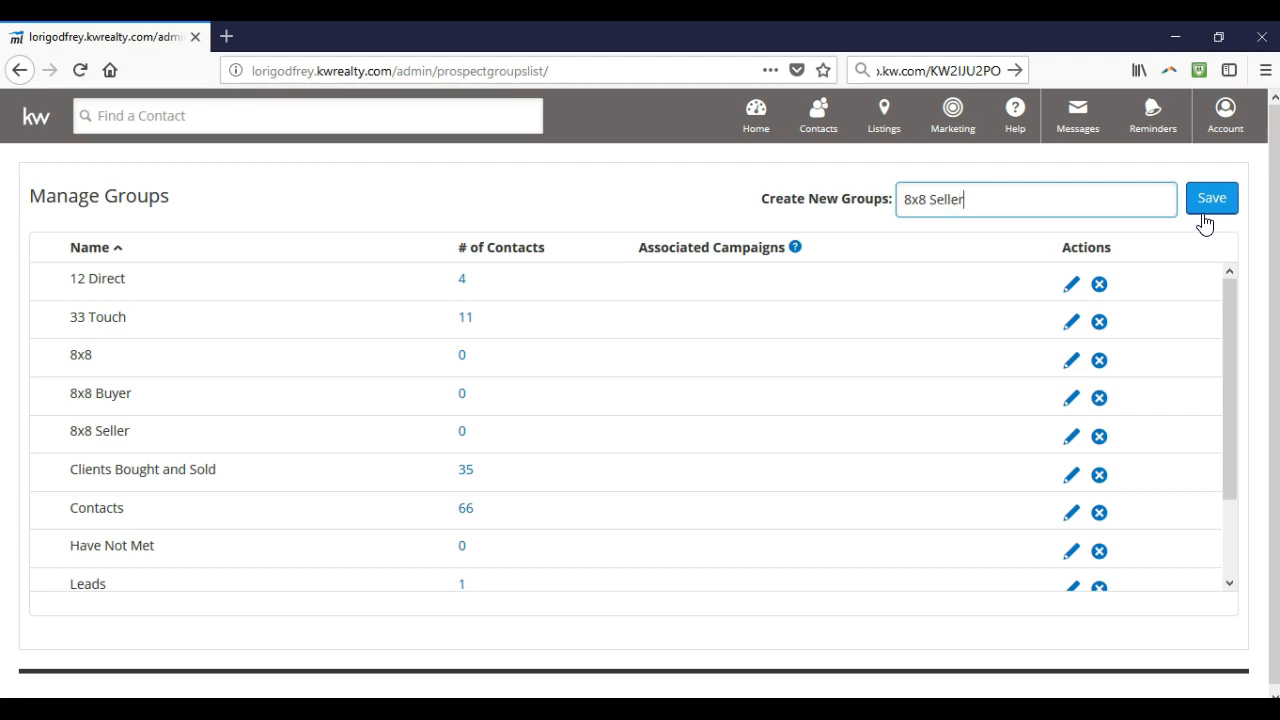
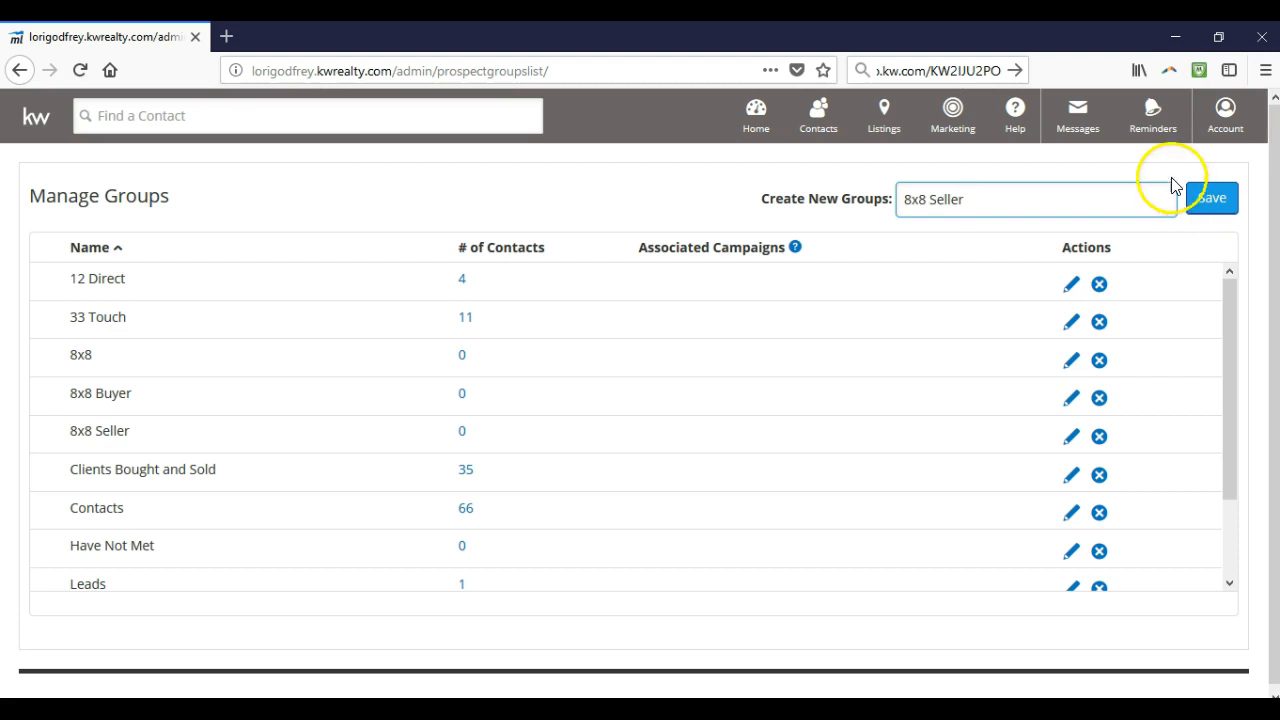
Open the Contacts menu in the top navigation to list All Contacts, Manage Groups and Import/Export
left_click(831, 128)
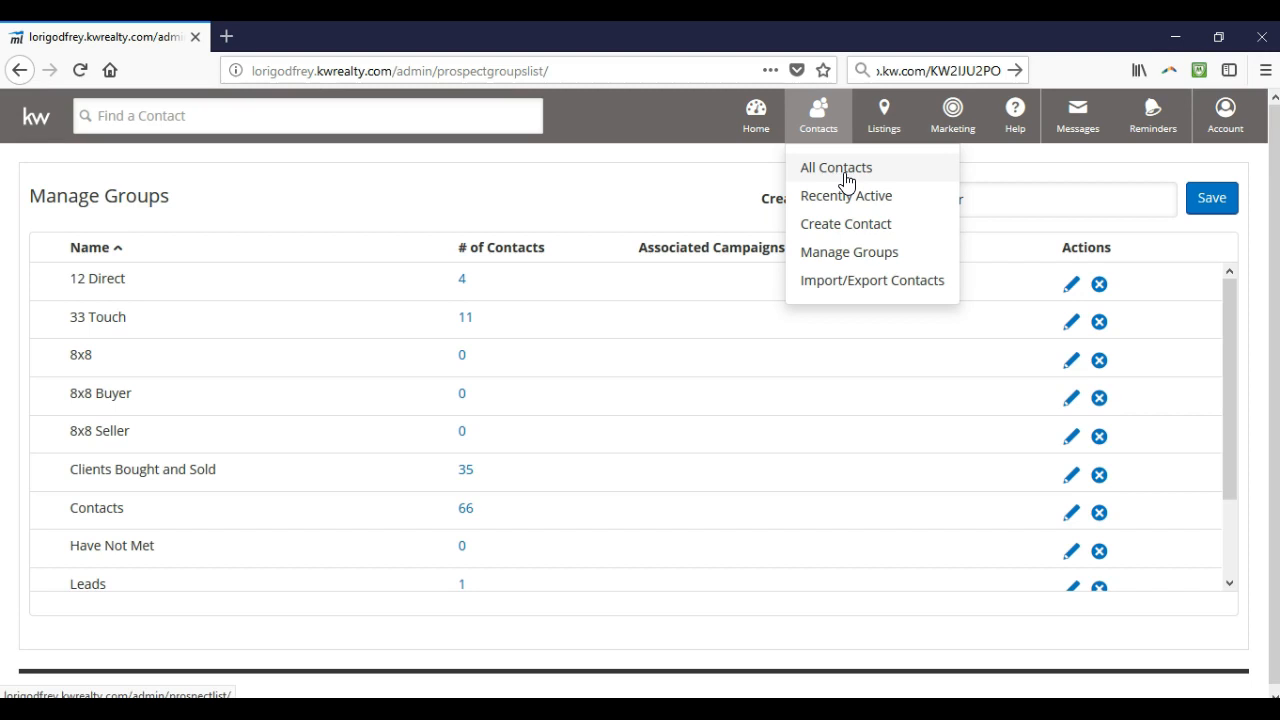
Show All Contacts, sorted by Contact Last Activity, with Due Now, Contact, Group and Status columns
left_click(845, 180)
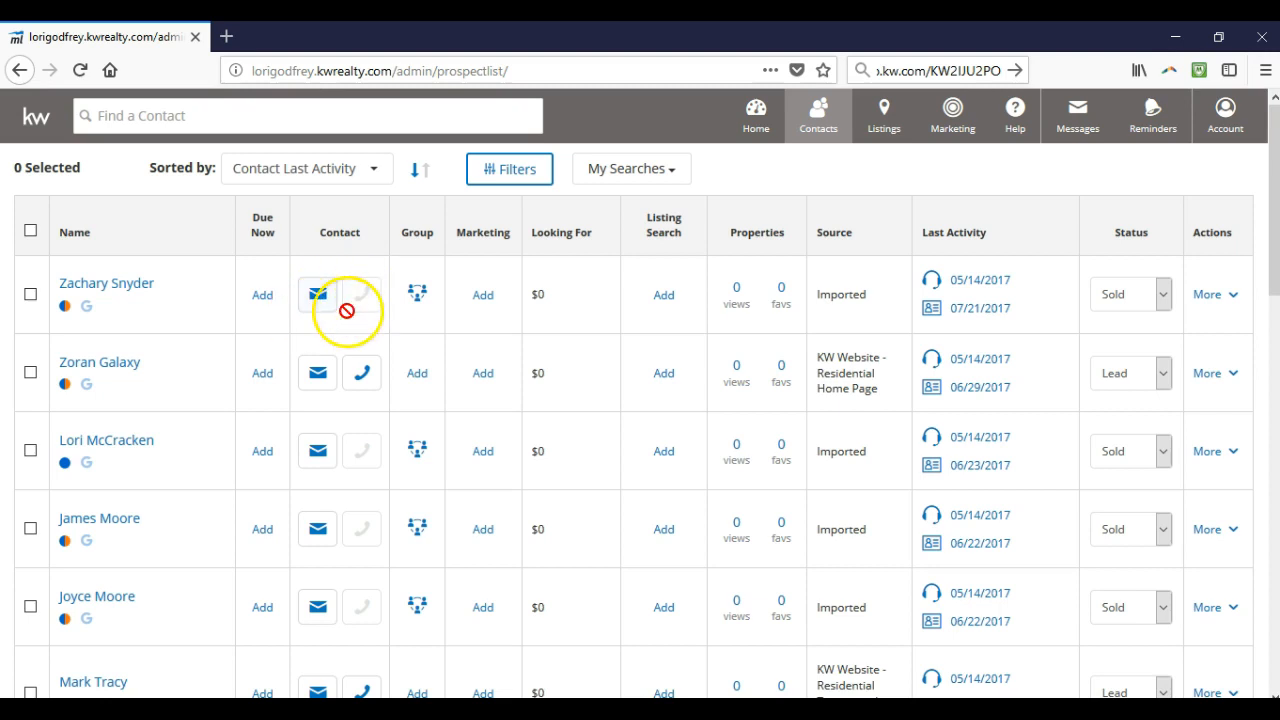
Review the first contact's groups without changes, then list its available marketing campaigns
left_click(417, 302)
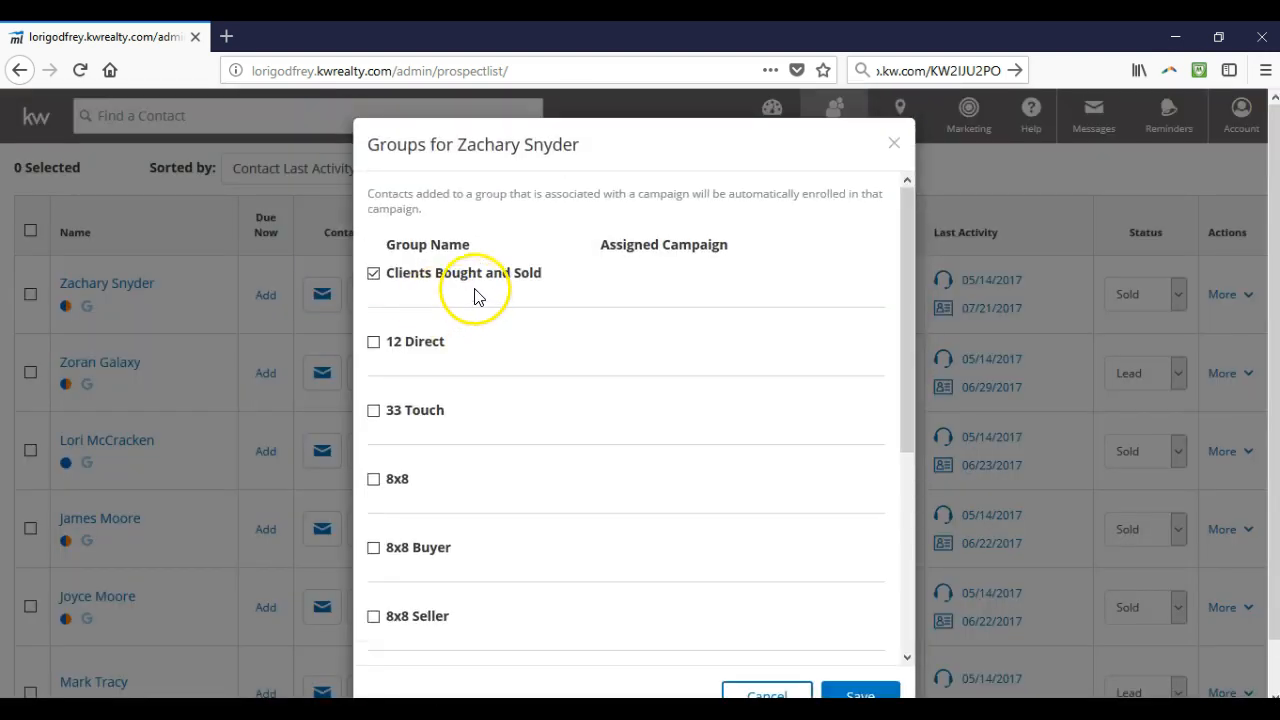
scroll(480, 320, "down", 3)
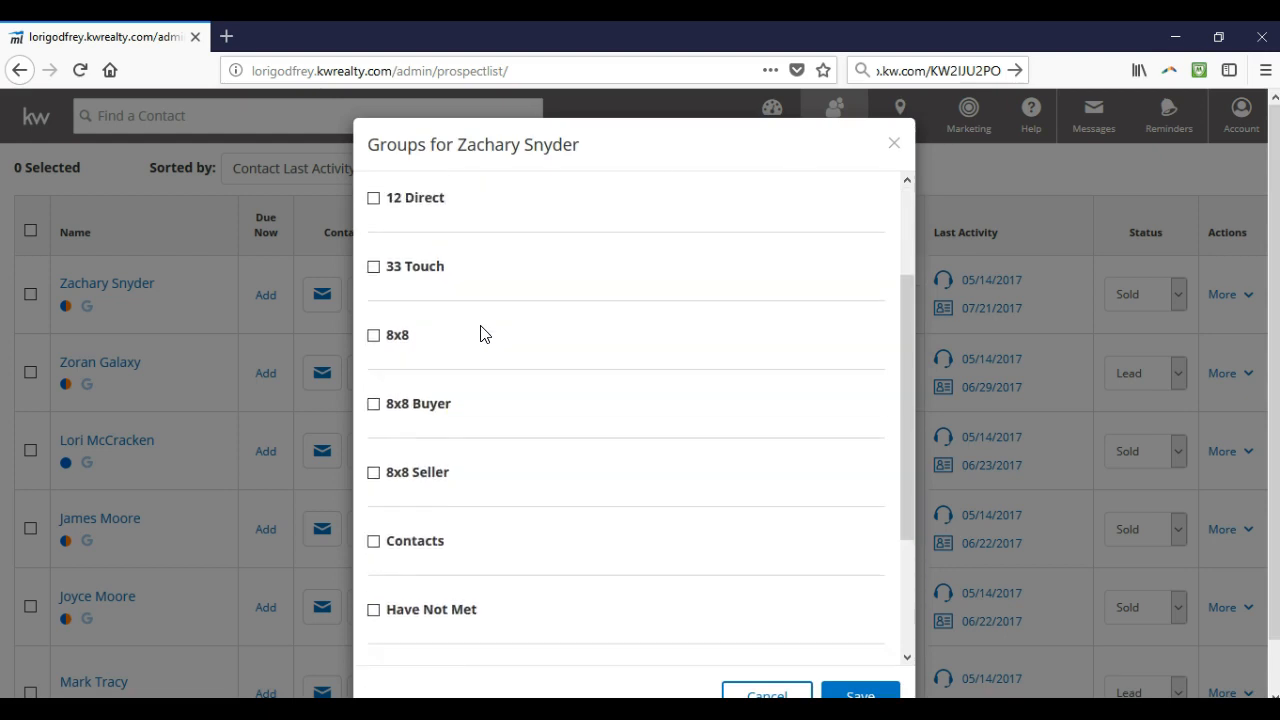
left_click(764, 694)
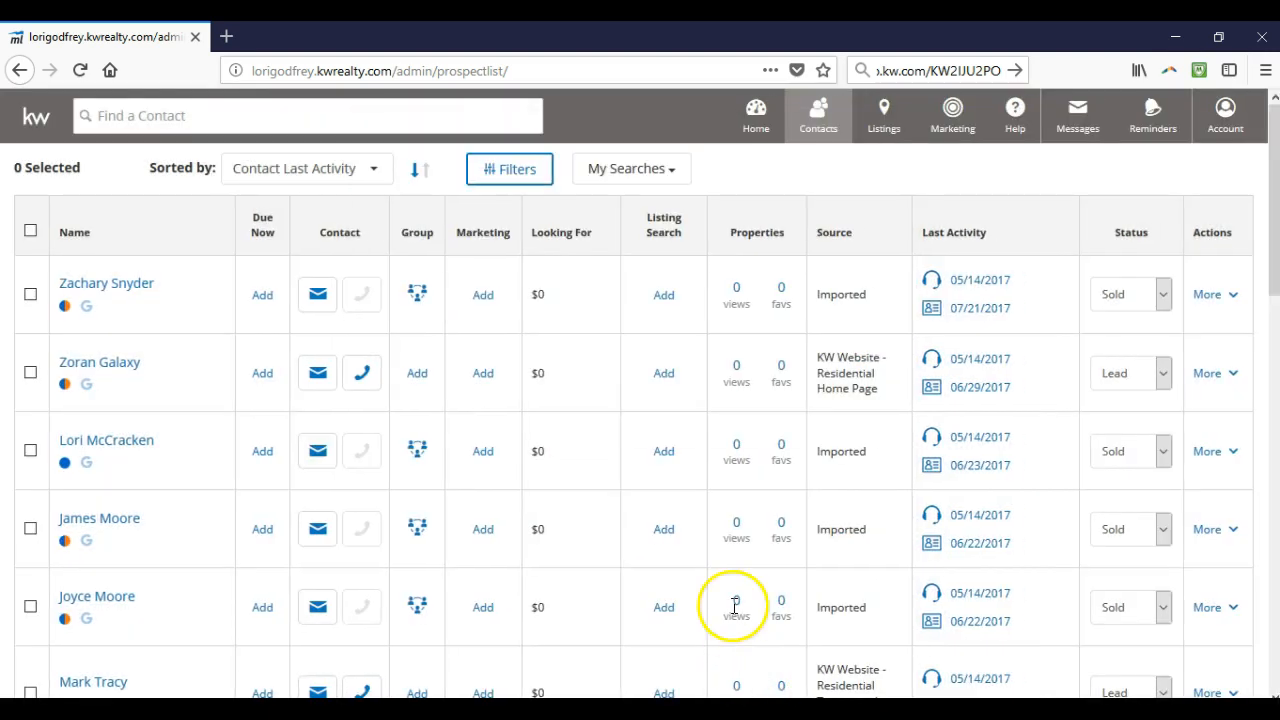
left_click(485, 298)
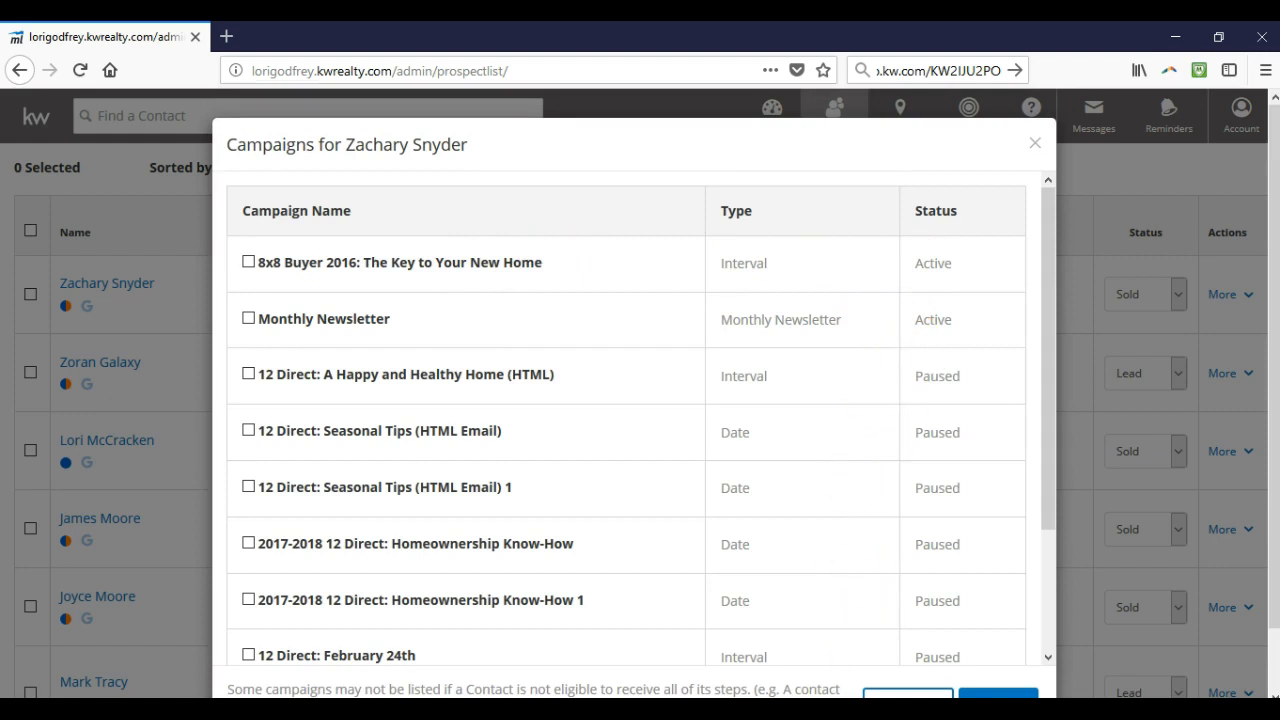
Close the campaign list without enrolling, then preview the first contact's last activity dates
left_click(908, 692)
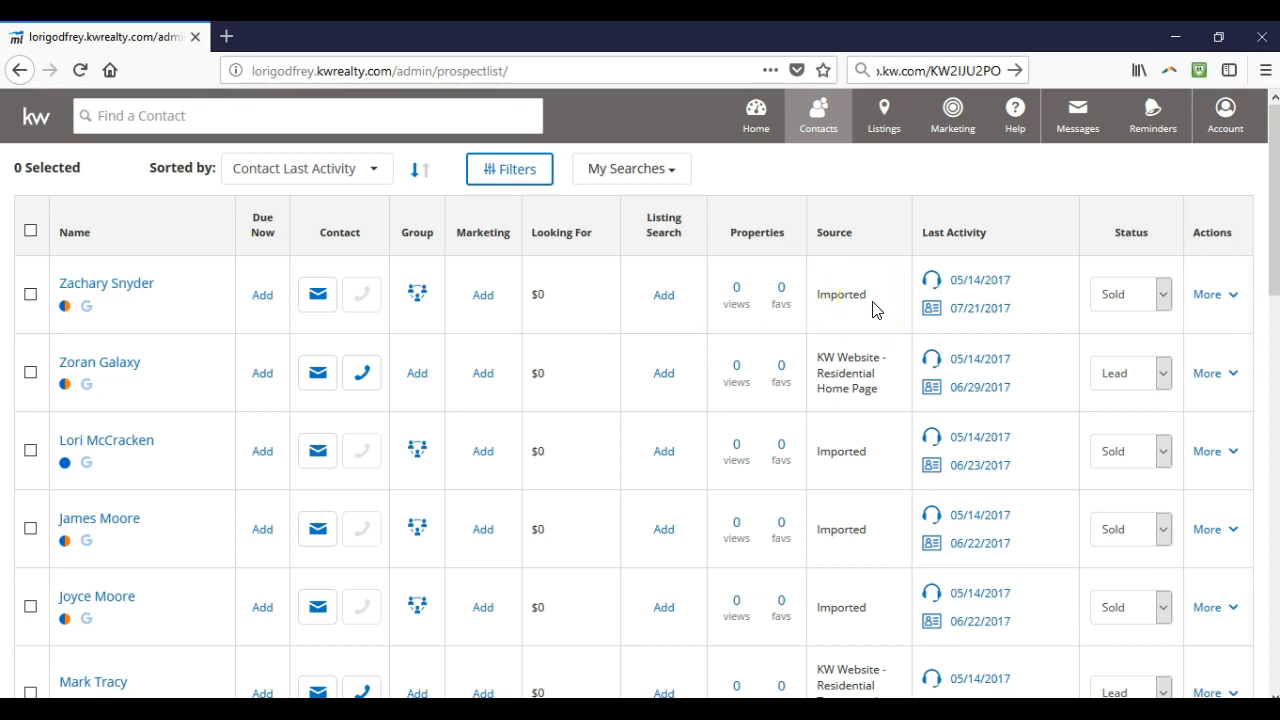
left_click(960, 289)
Check the first contact's More actions, then view the contact list's Sorted by options
left_click(1235, 294)
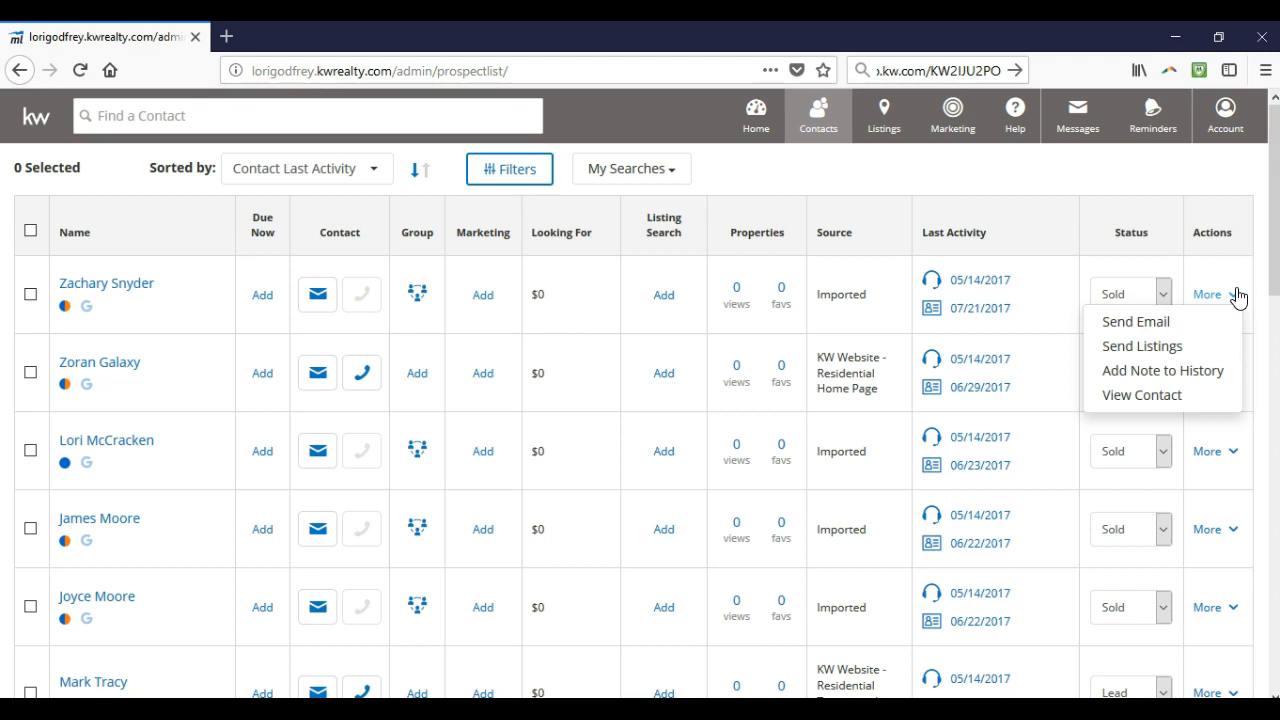
left_click(324, 182)
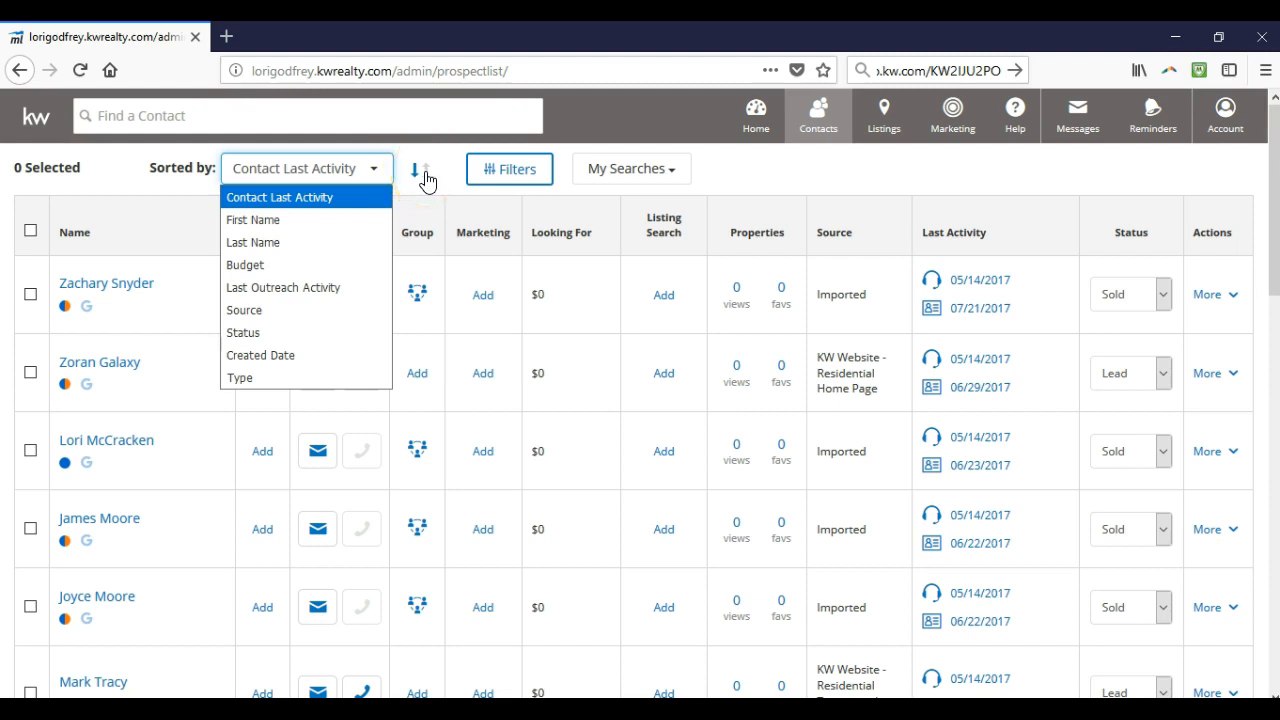
Open Contact Search Filters showing Contact Info, Notifications, Marketing, Contact Profile and Dates filters
left_click(487, 176)
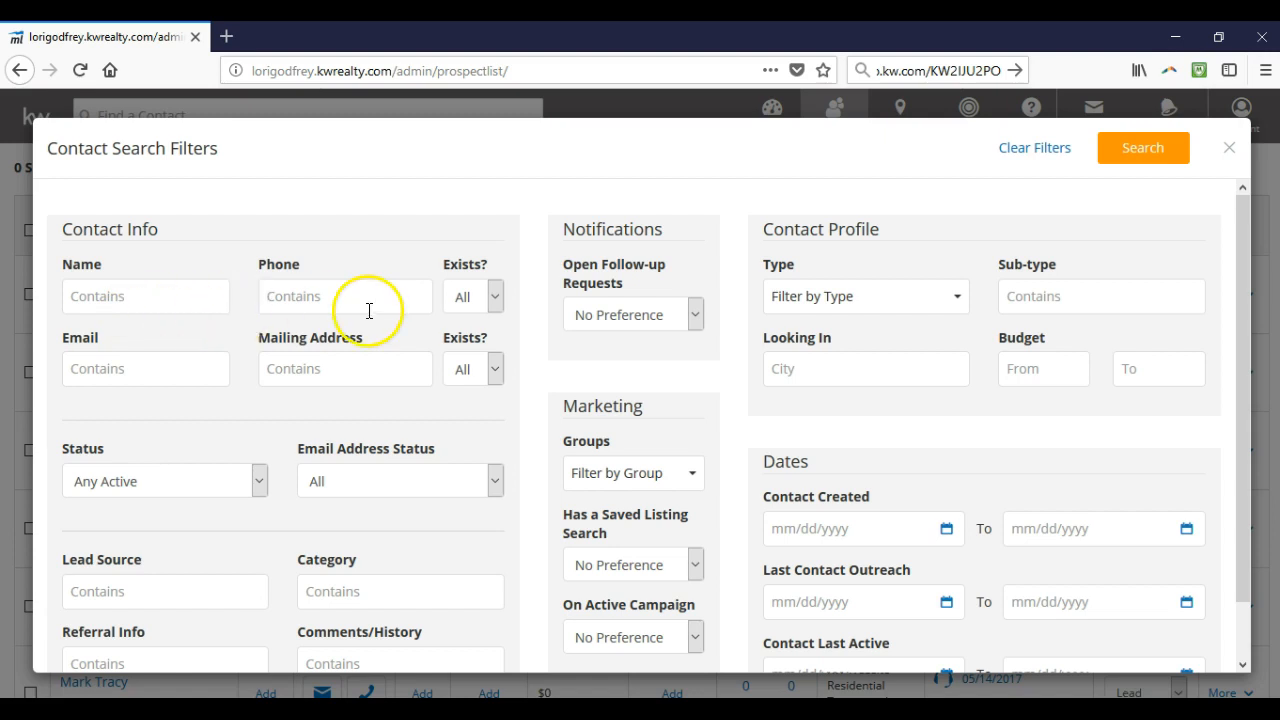
left_click(465, 313)
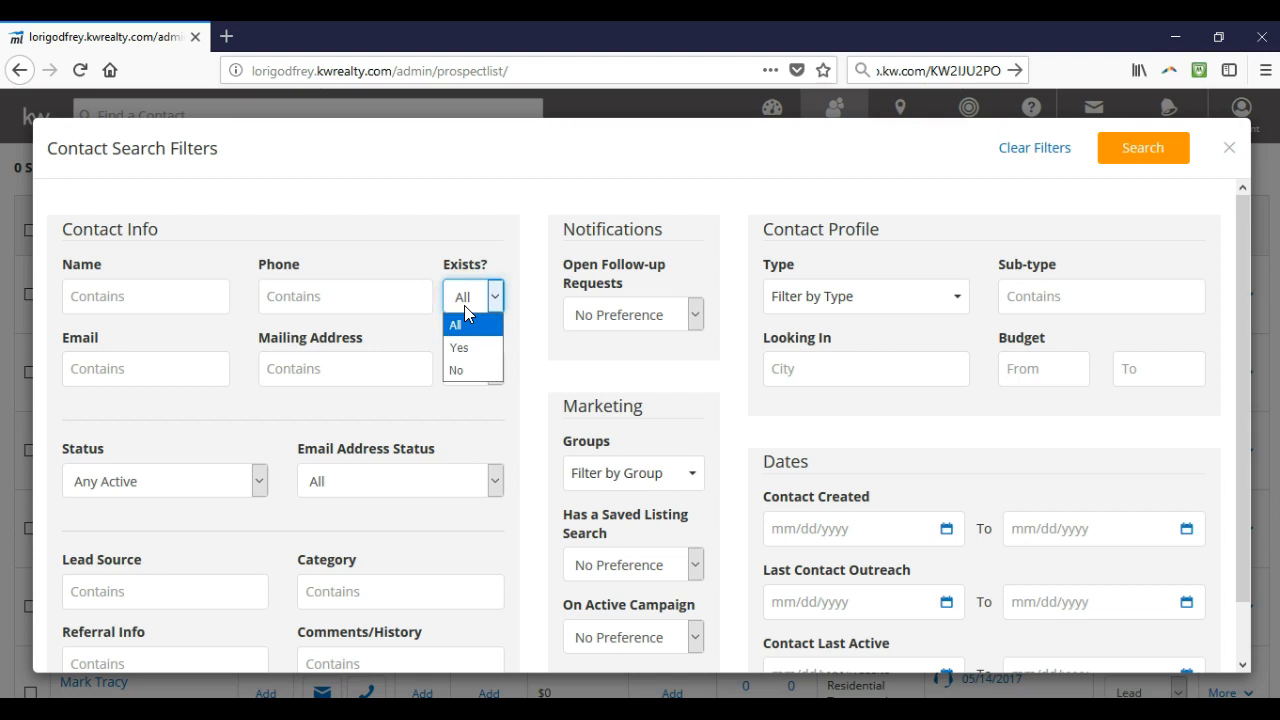
left_click(231, 376)
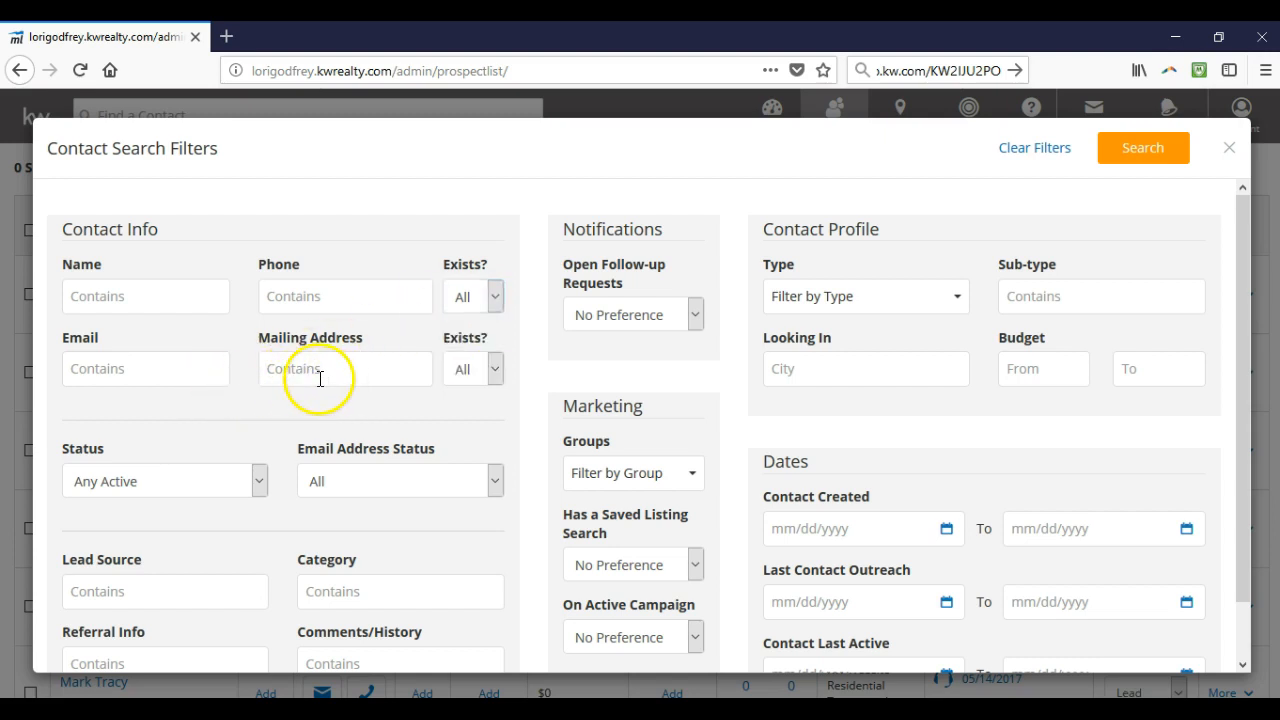
left_click(460, 370)
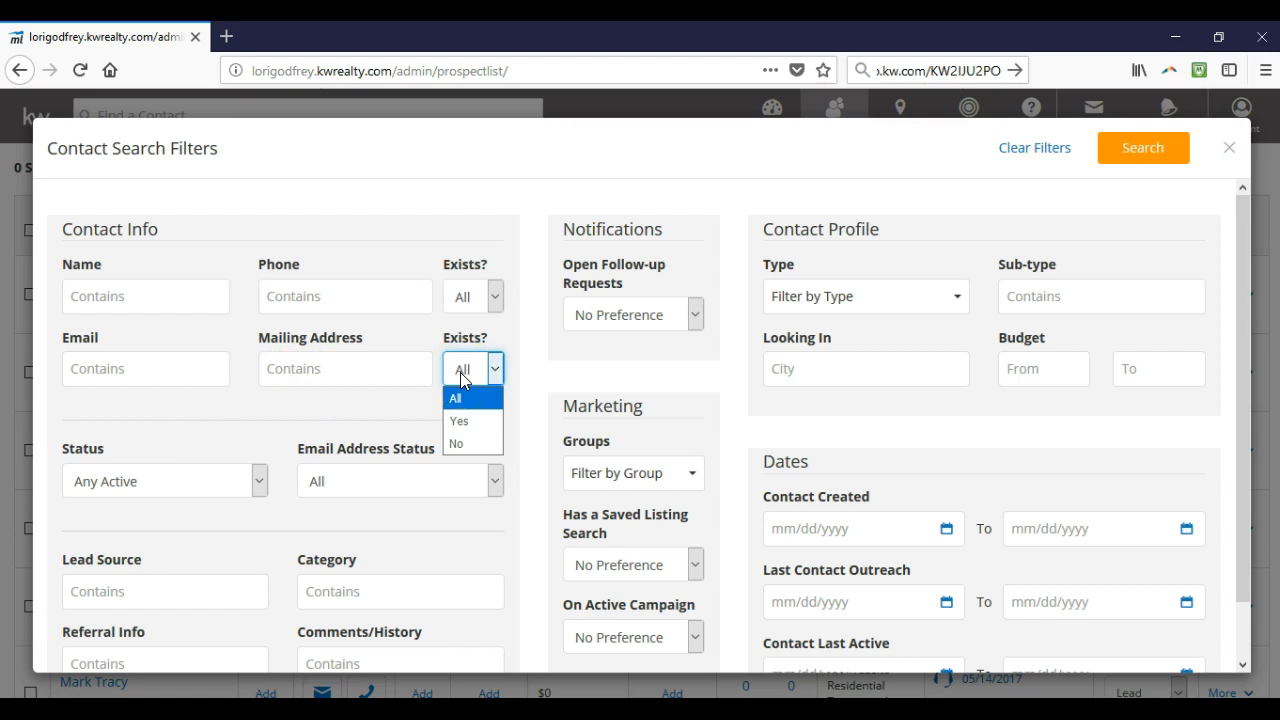
left_click(261, 449)
left_click(242, 481)
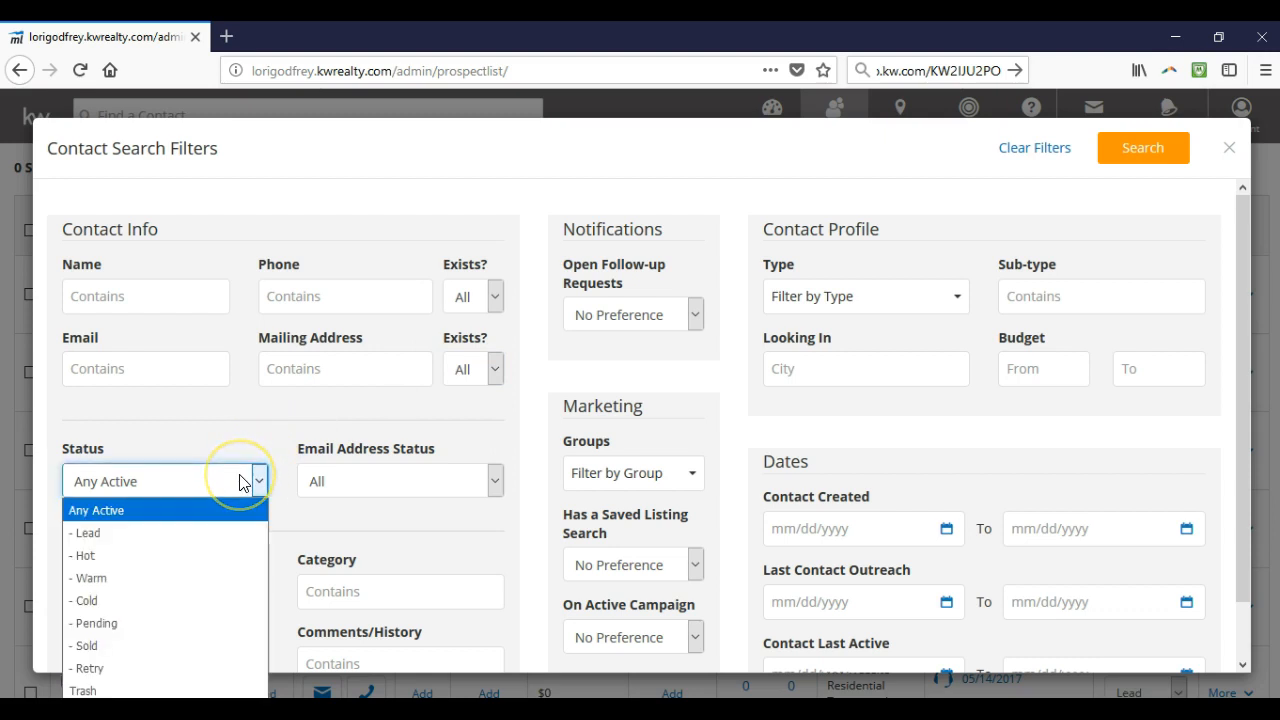
left_click(366, 480)
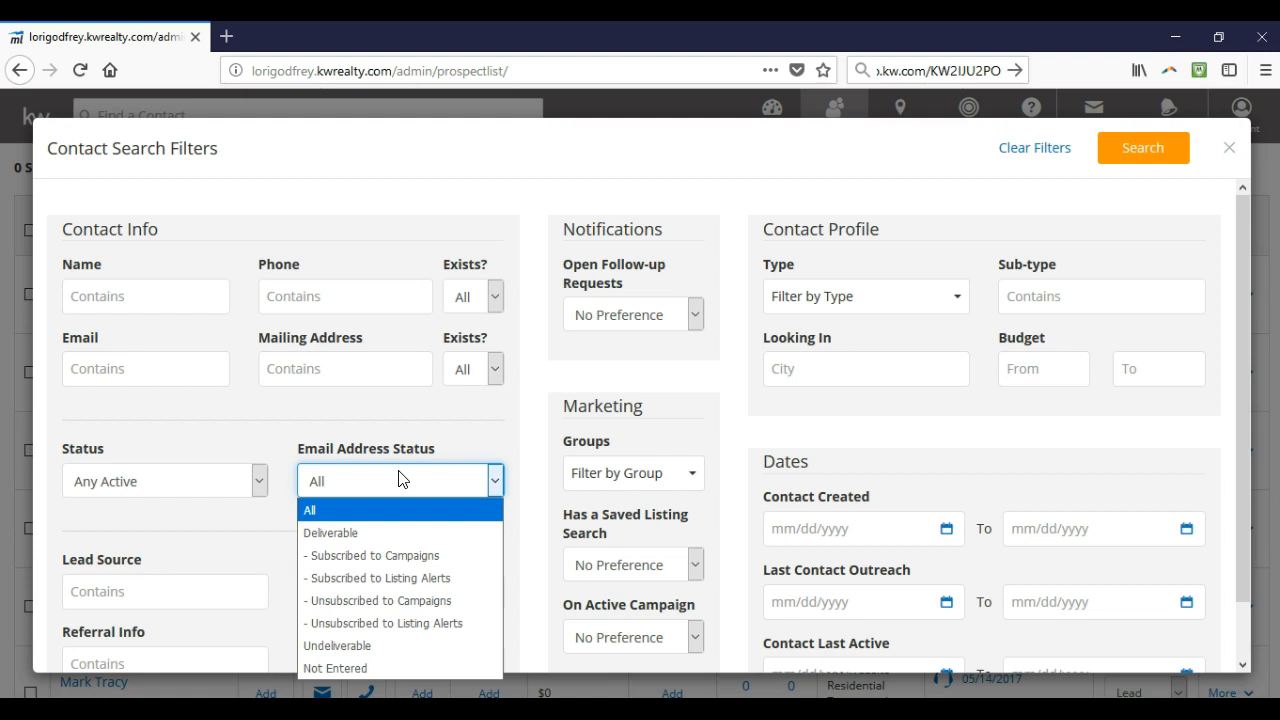
left_click(398, 479)
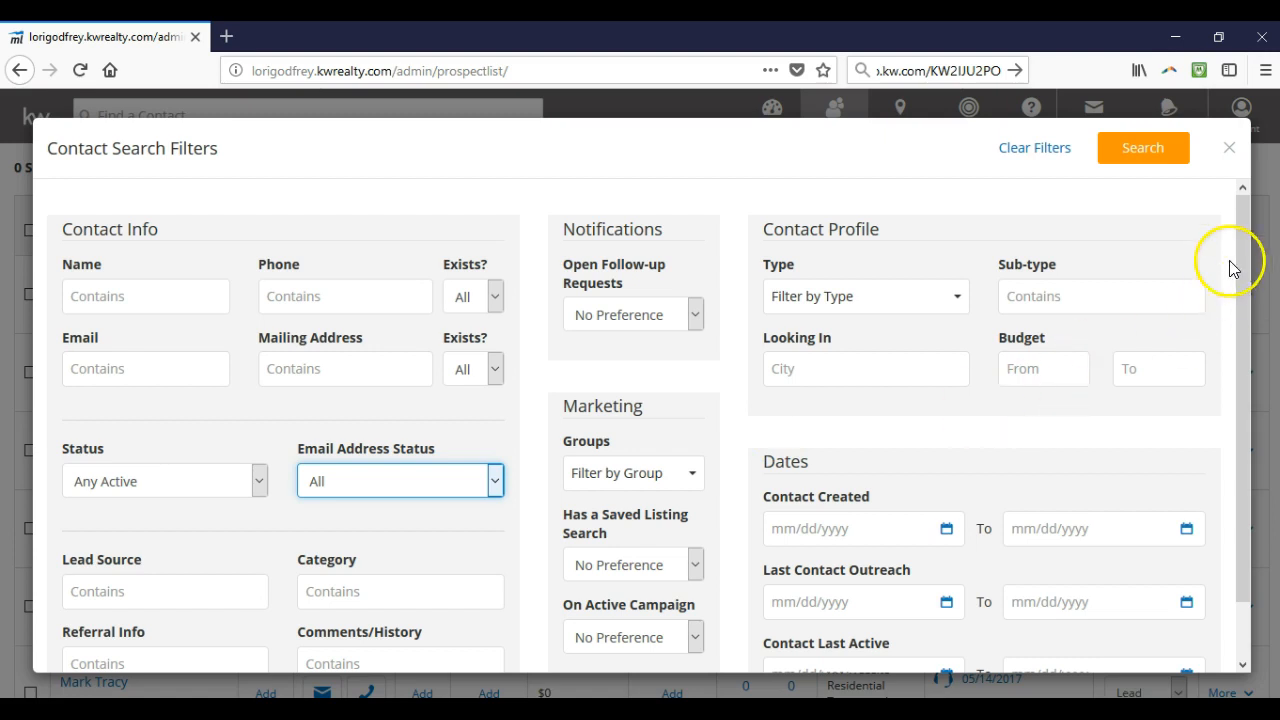
Close the filters and check the first four contacts for a bulk update
left_click(1227, 150)
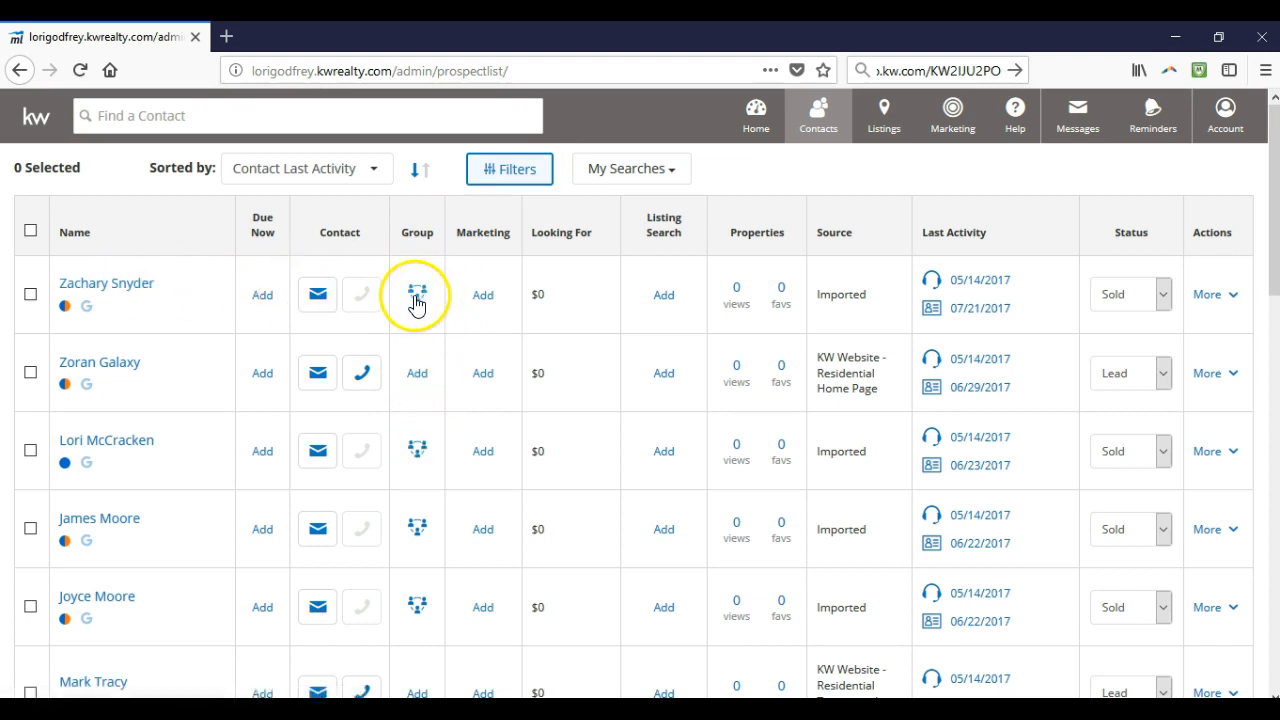
left_click(31, 294)
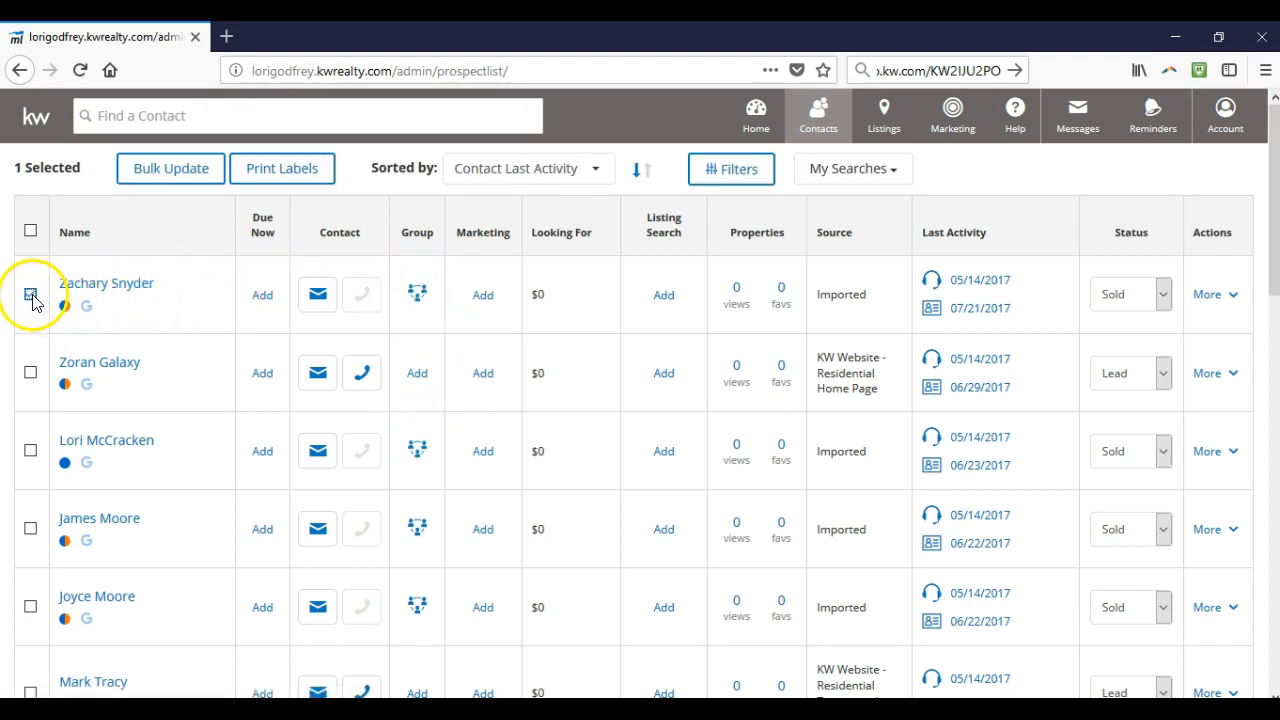
left_click(30, 372)
left_click(30, 451)
left_click(30, 529)
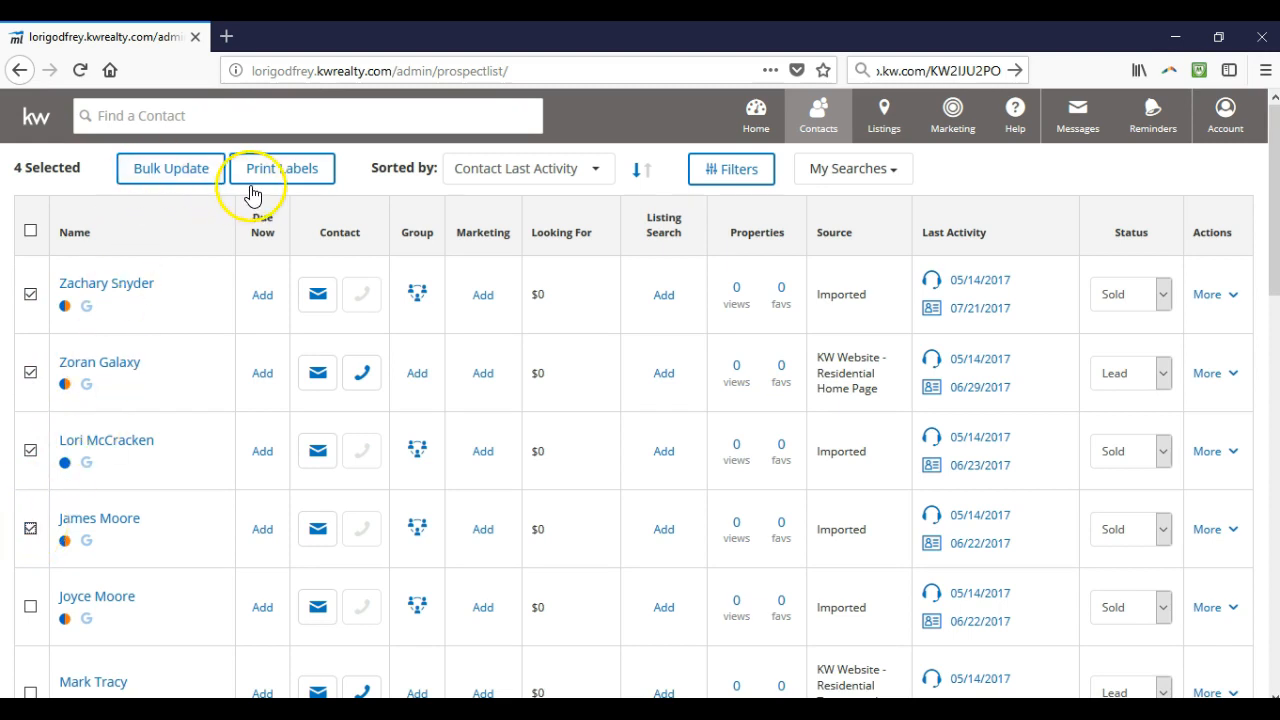
left_click(172, 170)
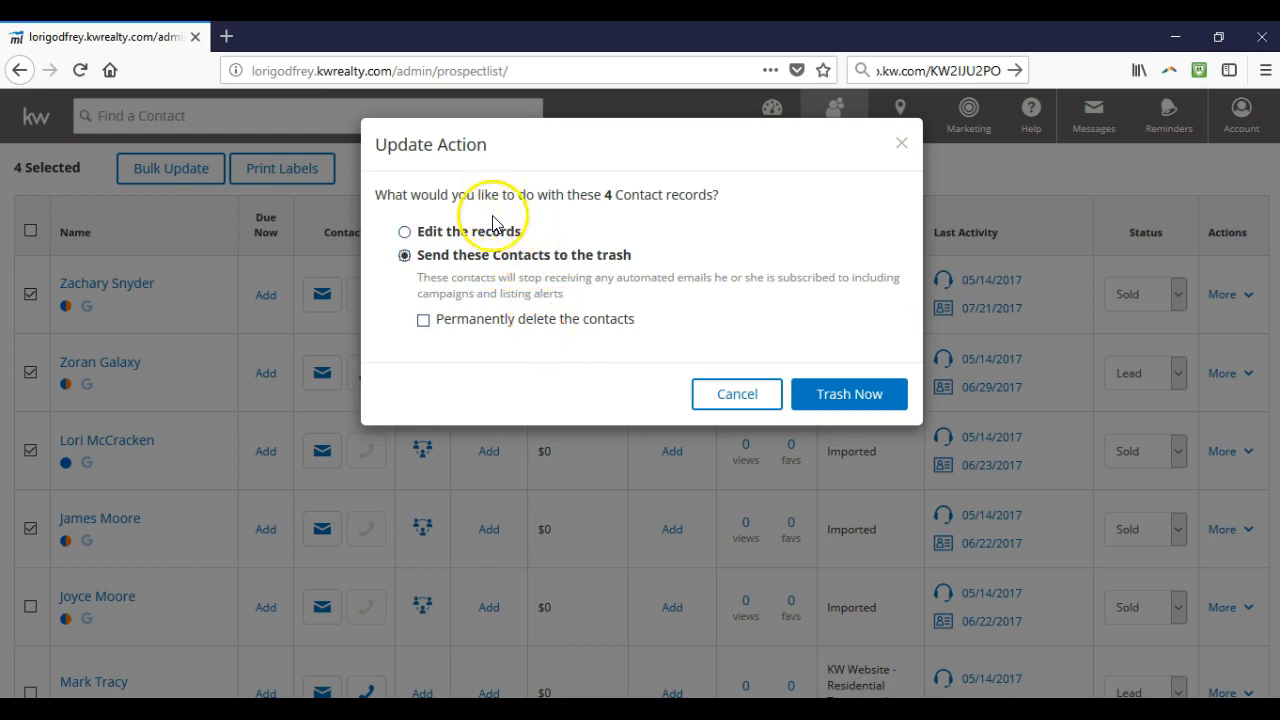
Choose 'Edit the records' instead of trashing for the 4 selected contacts
left_click(497, 240)
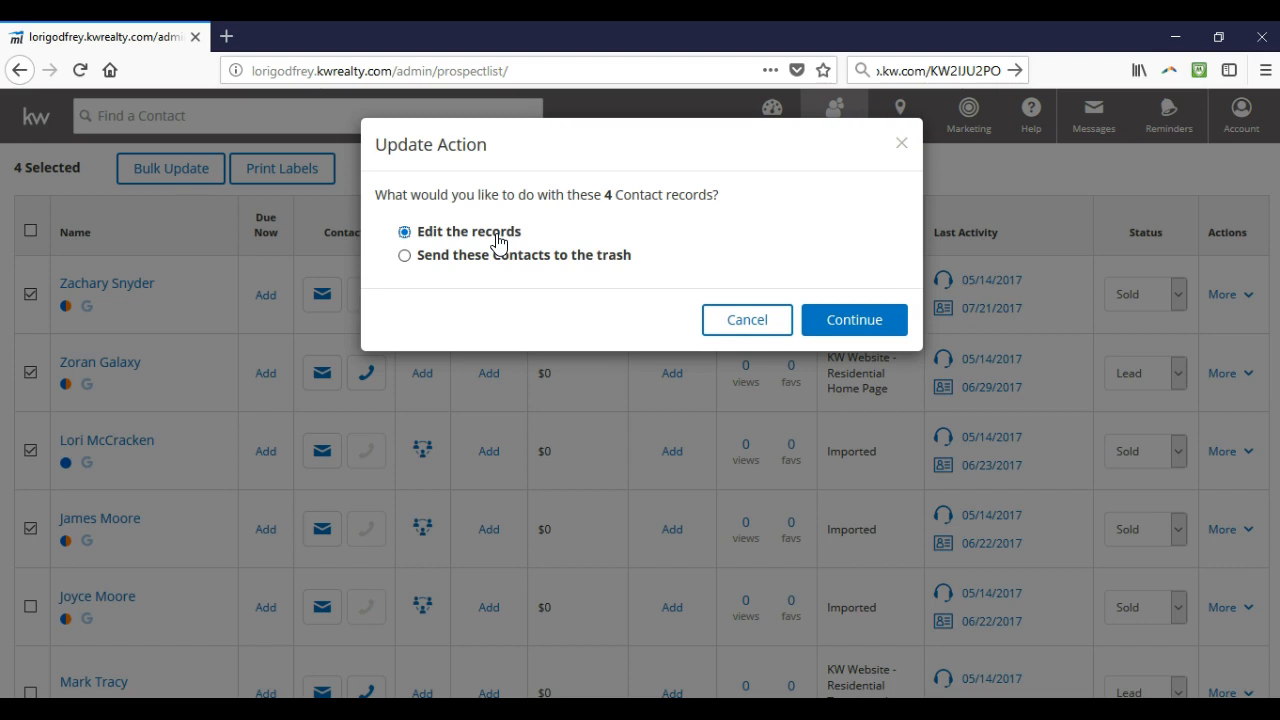
Enable Groups or Campaigns to add the 4 contacts to 12 Direct, then cancel the bulk update
left_click(838, 320)
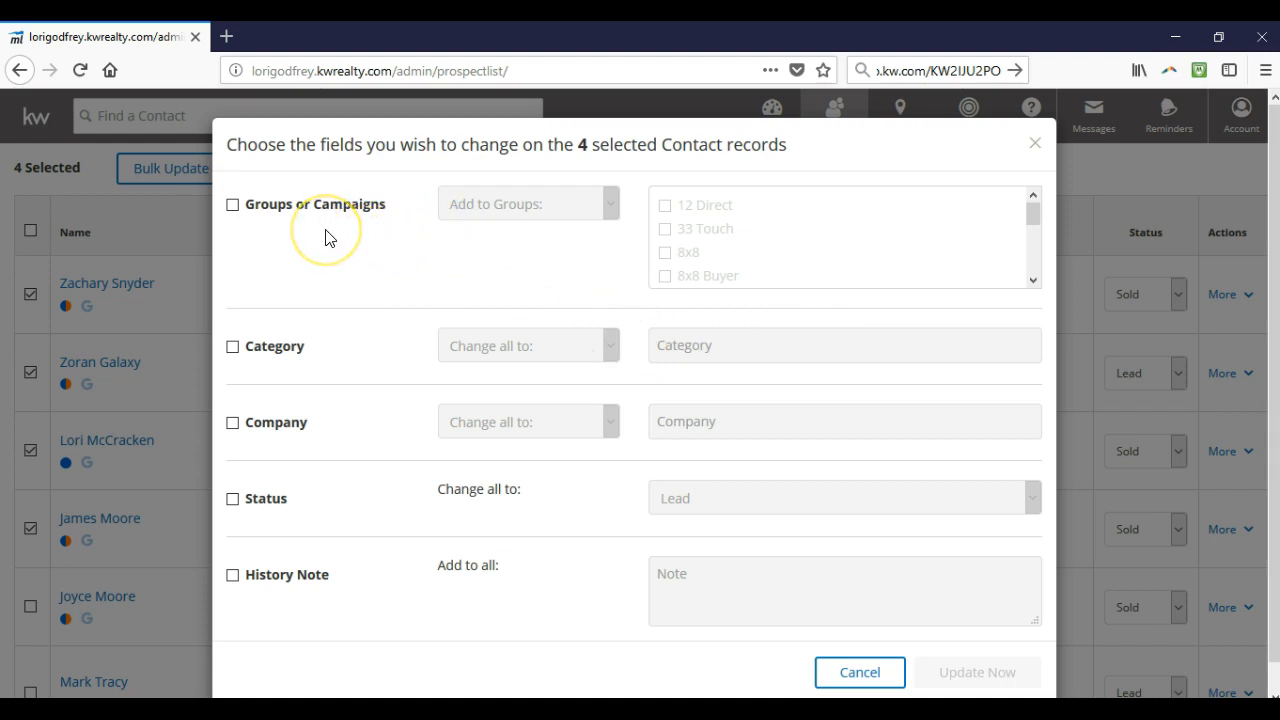
scroll(330, 266, "down", 1)
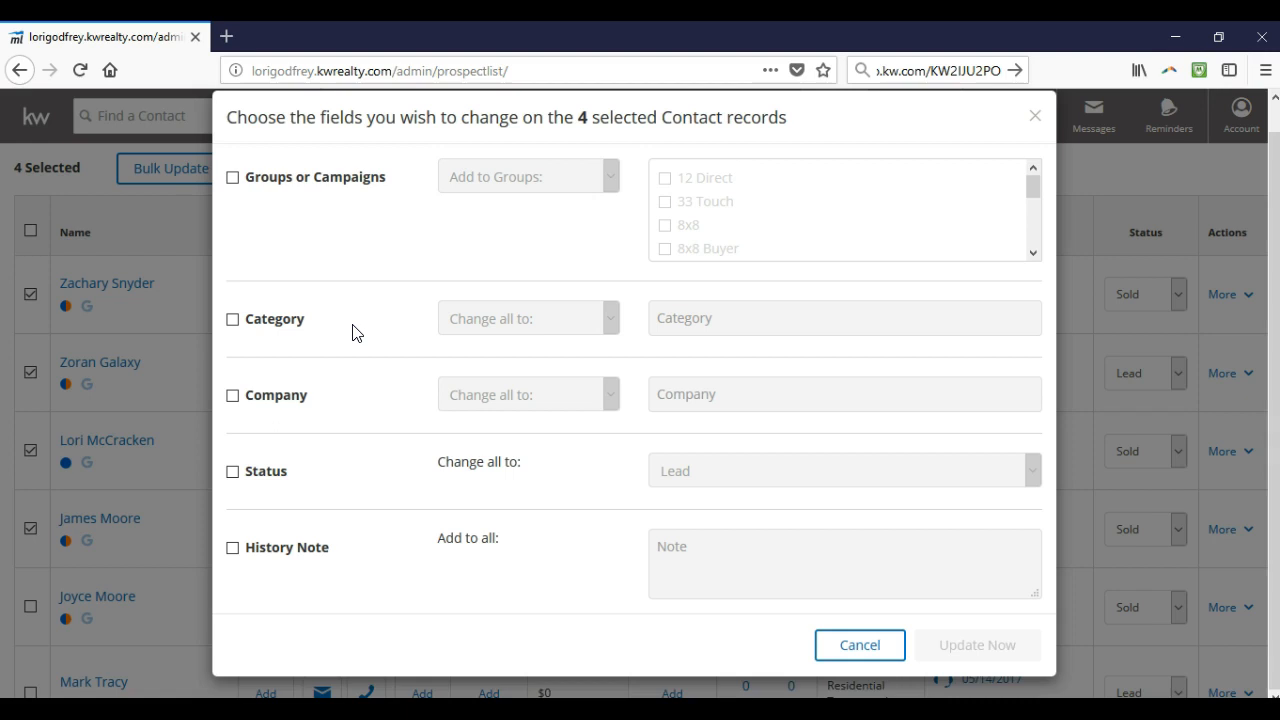
left_click(232, 179)
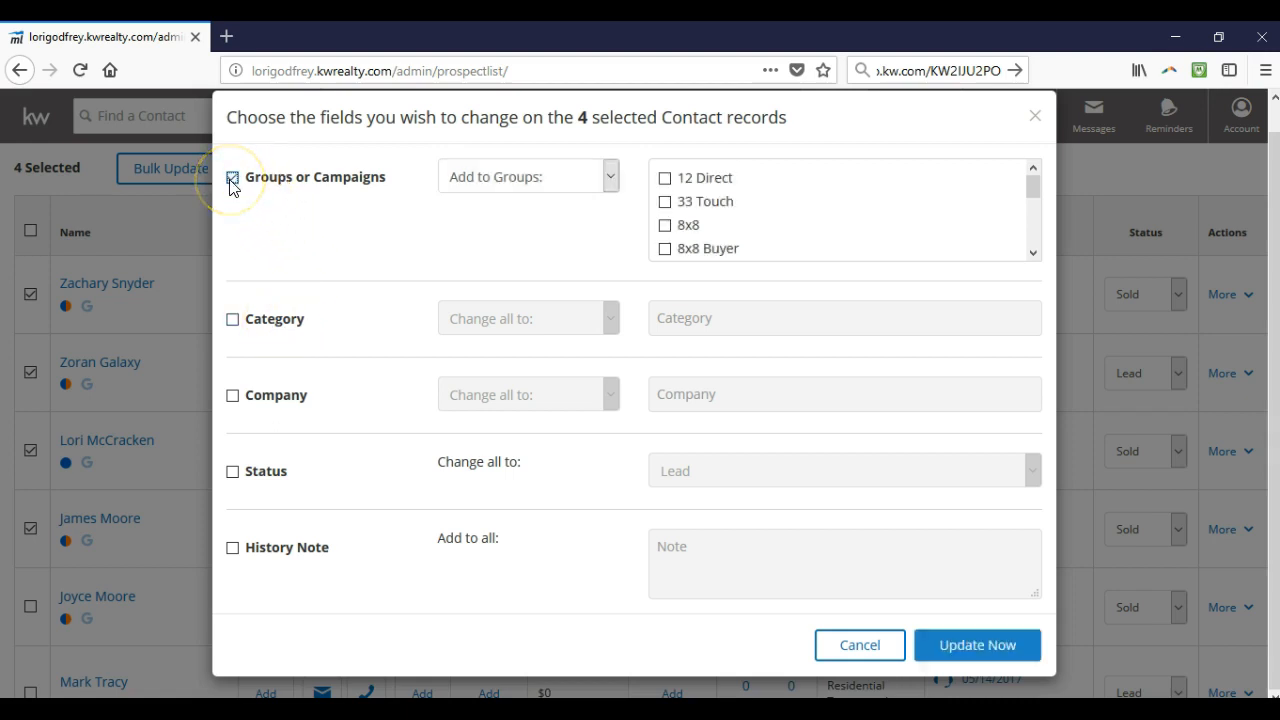
left_click(493, 188)
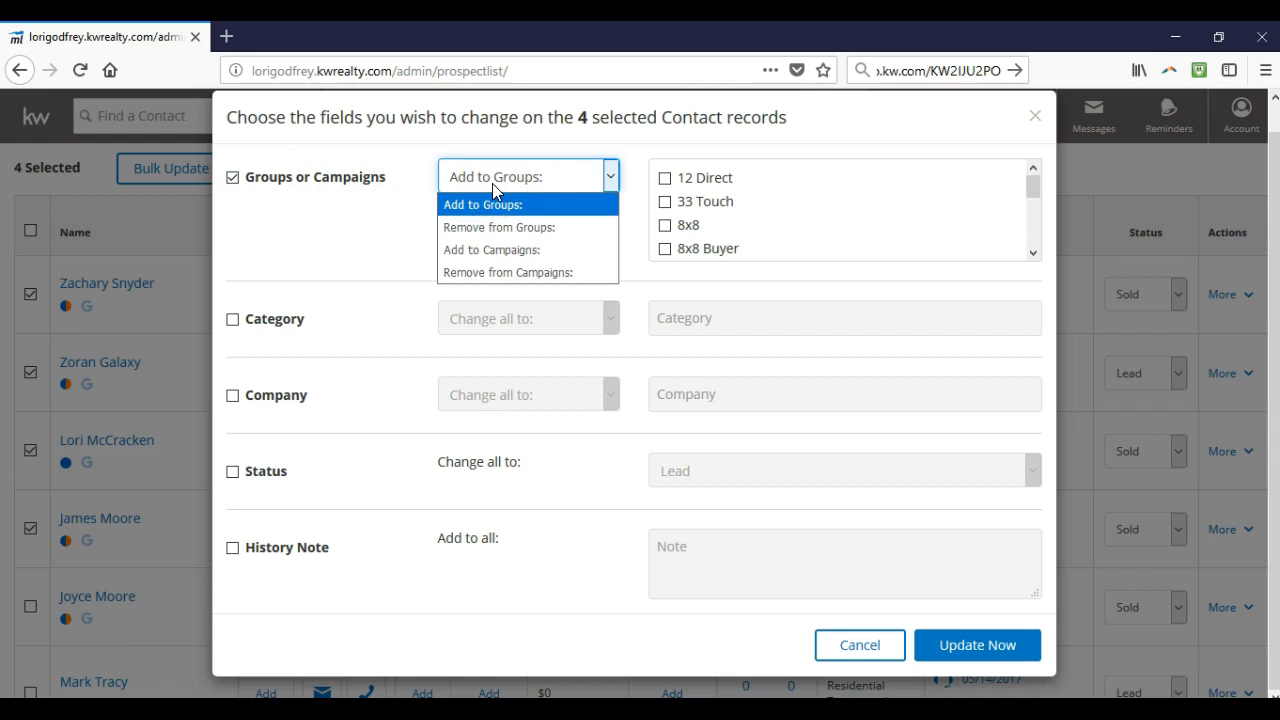
left_click(493, 188)
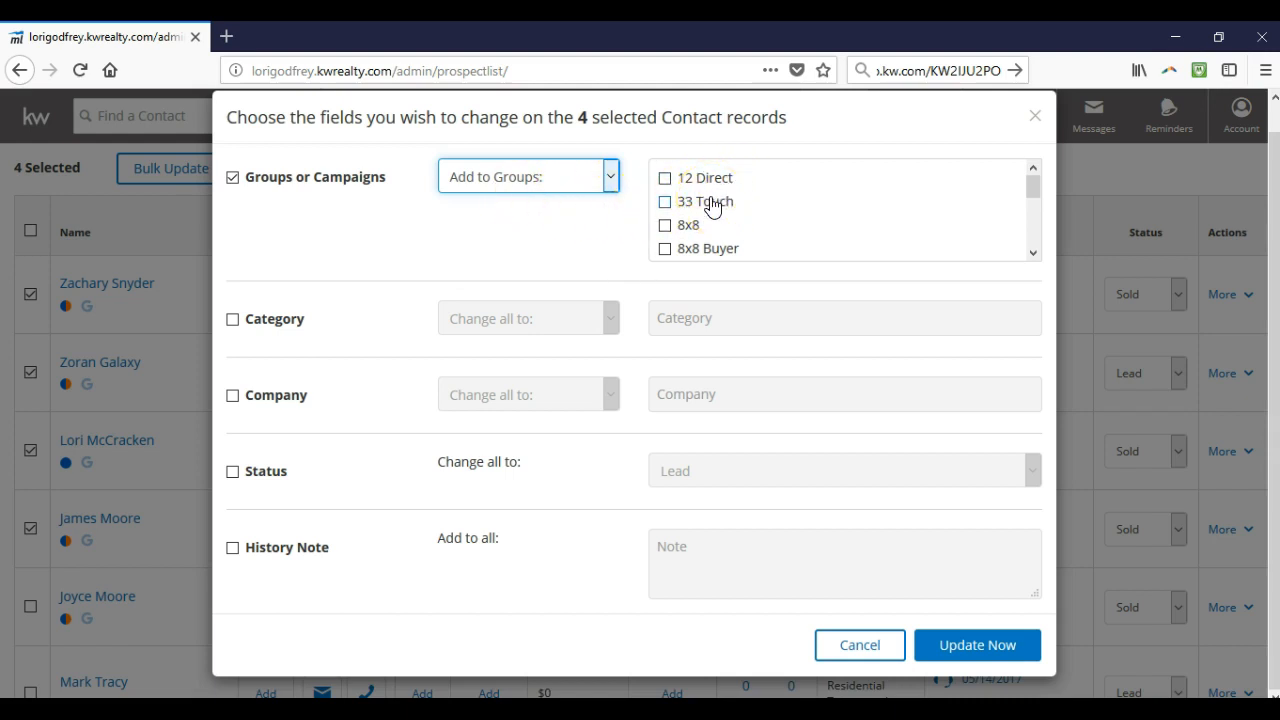
scroll(712, 205, "down", 3)
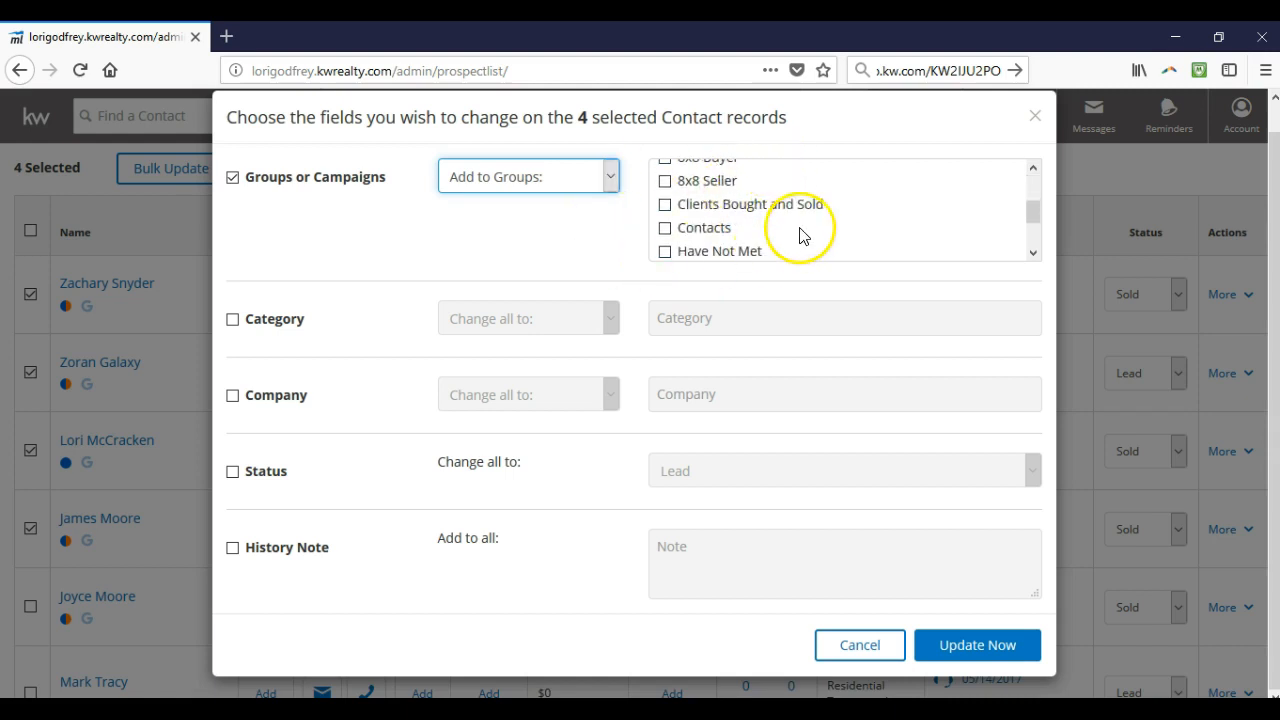
scroll(797, 229, "up", 3)
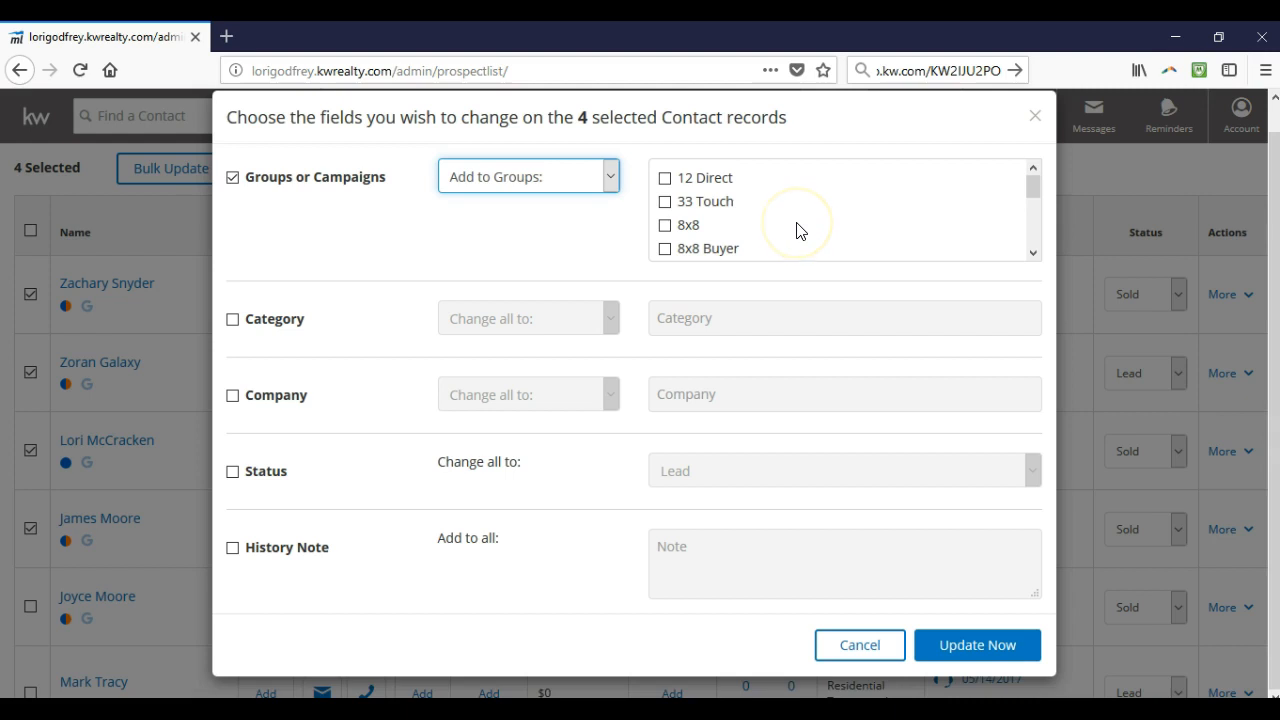
left_click(665, 179)
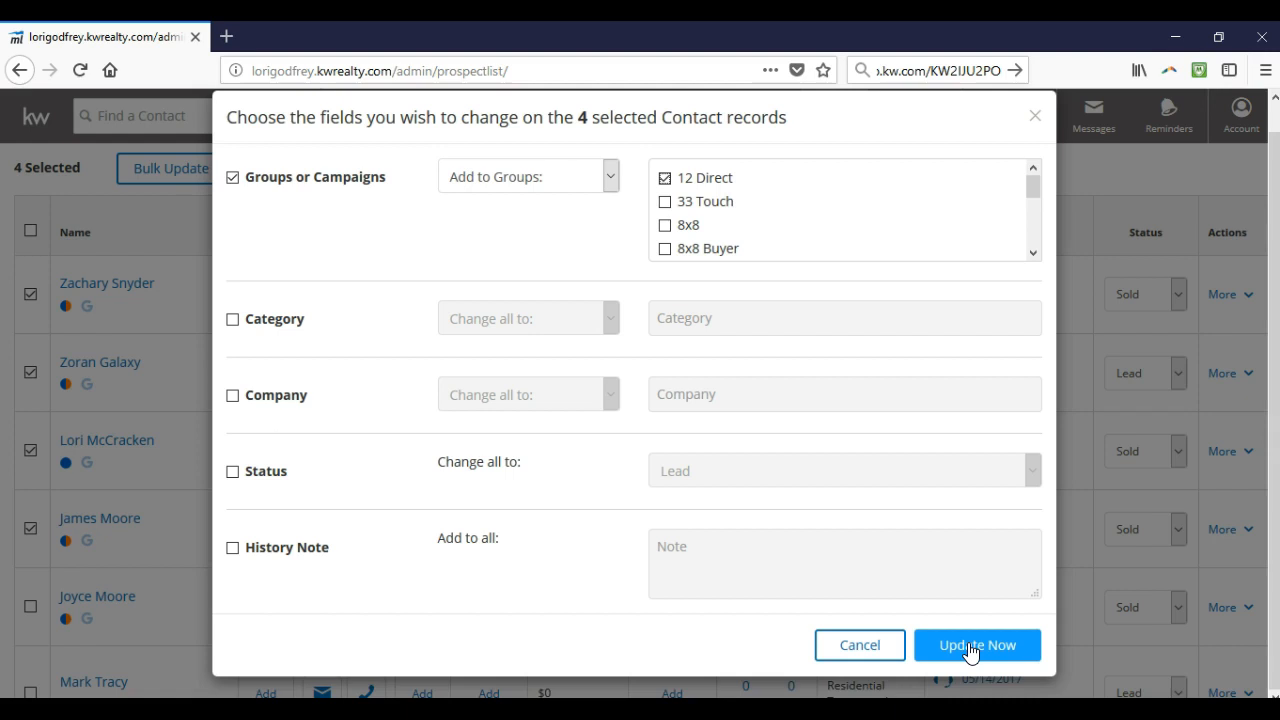
left_click(886, 644)
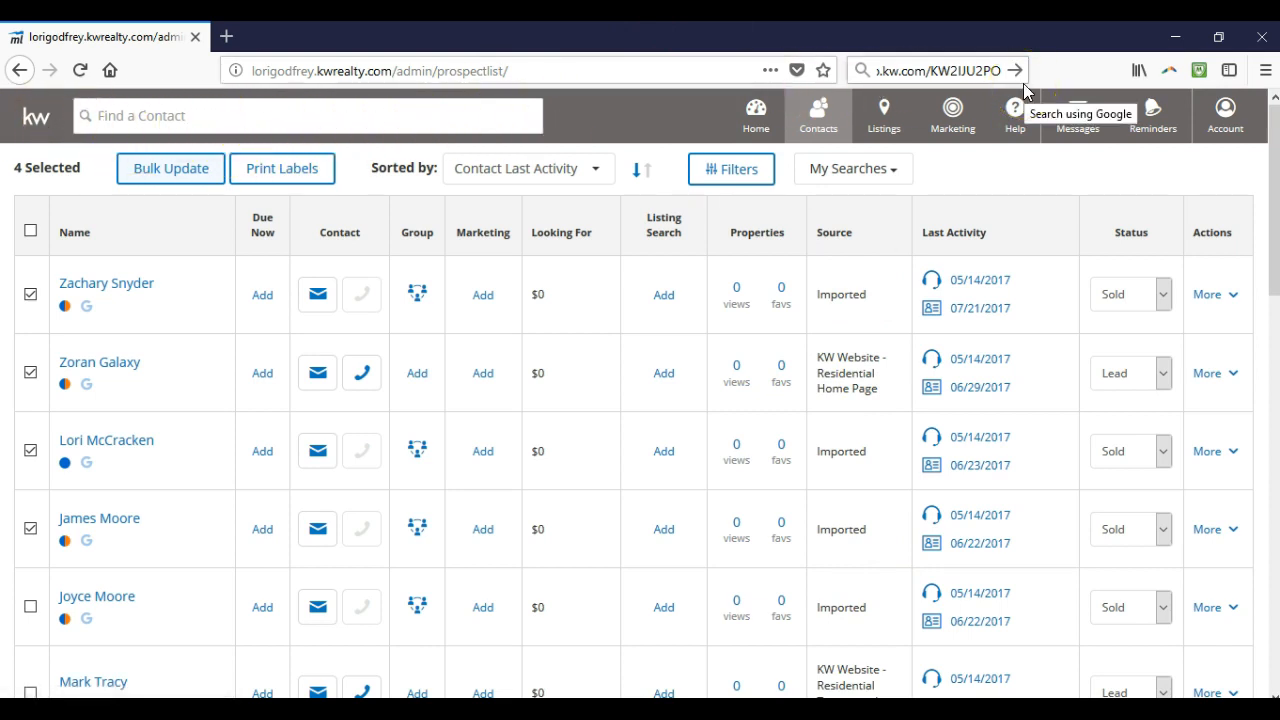
Go to the Home dashboard and highlight the 71 New Contacts count
left_click(282, 110)
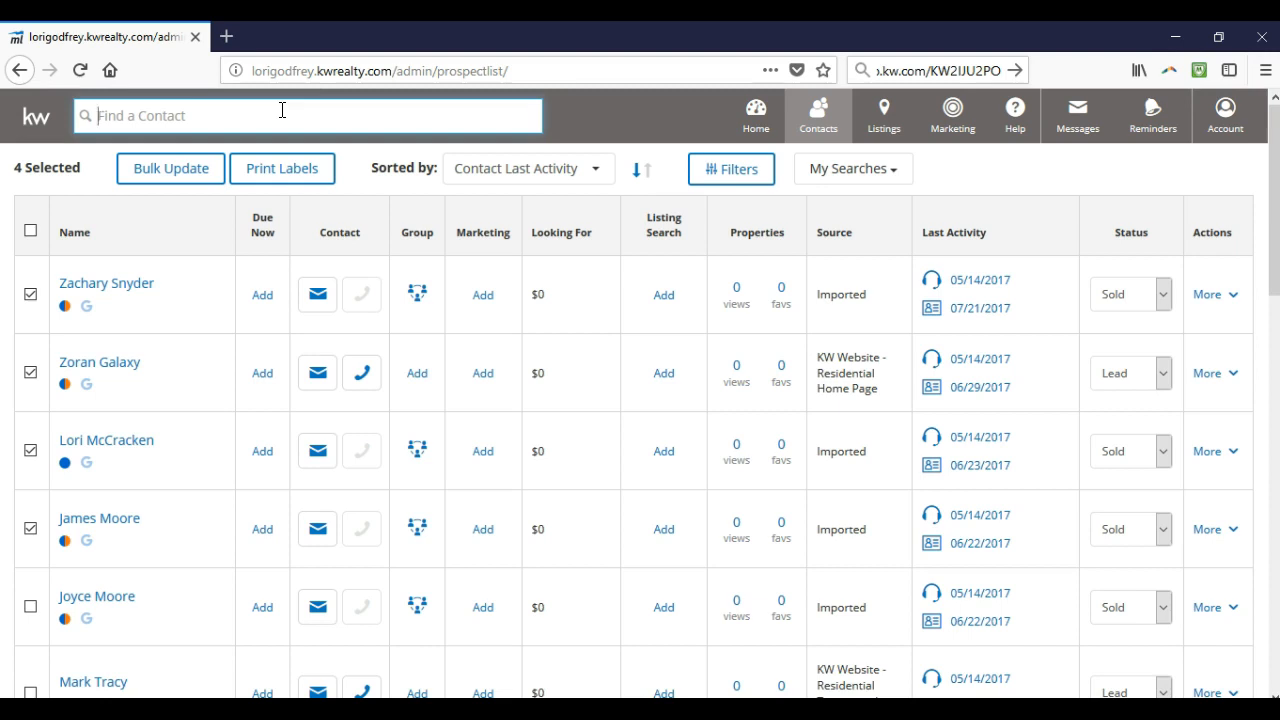
left_click(745, 137)
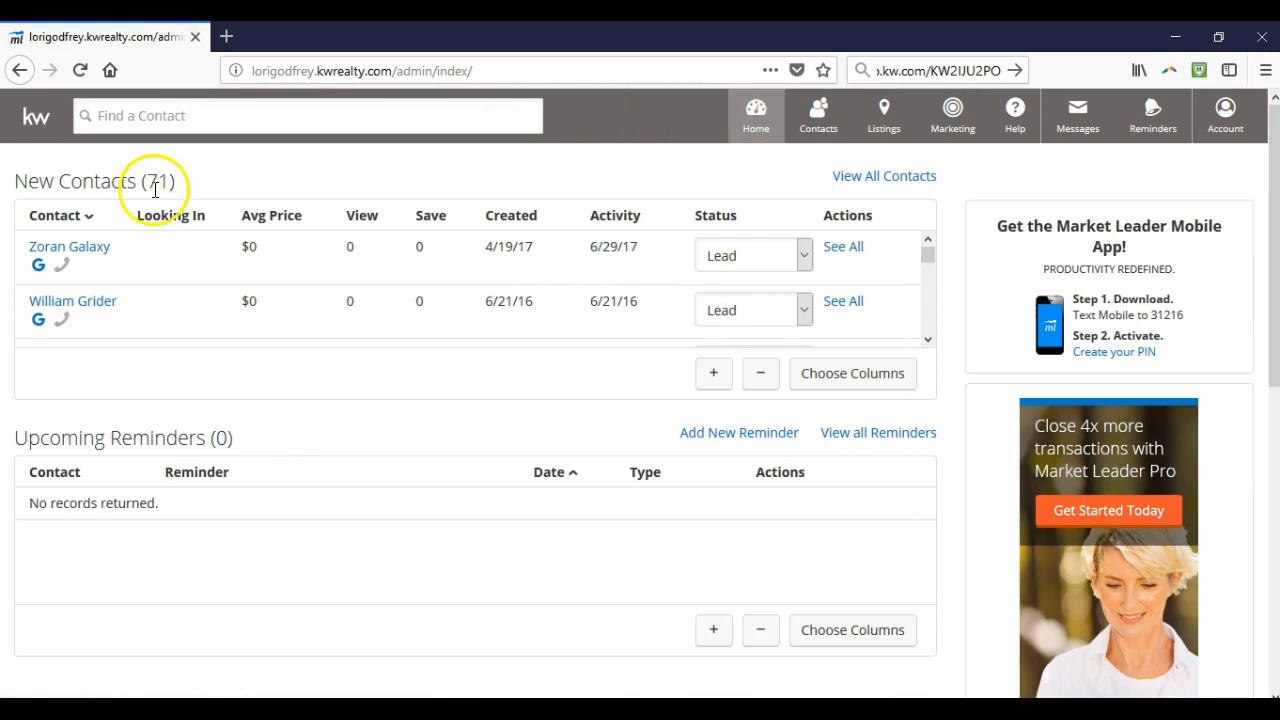
left_click_drag(170, 181, 147, 181)
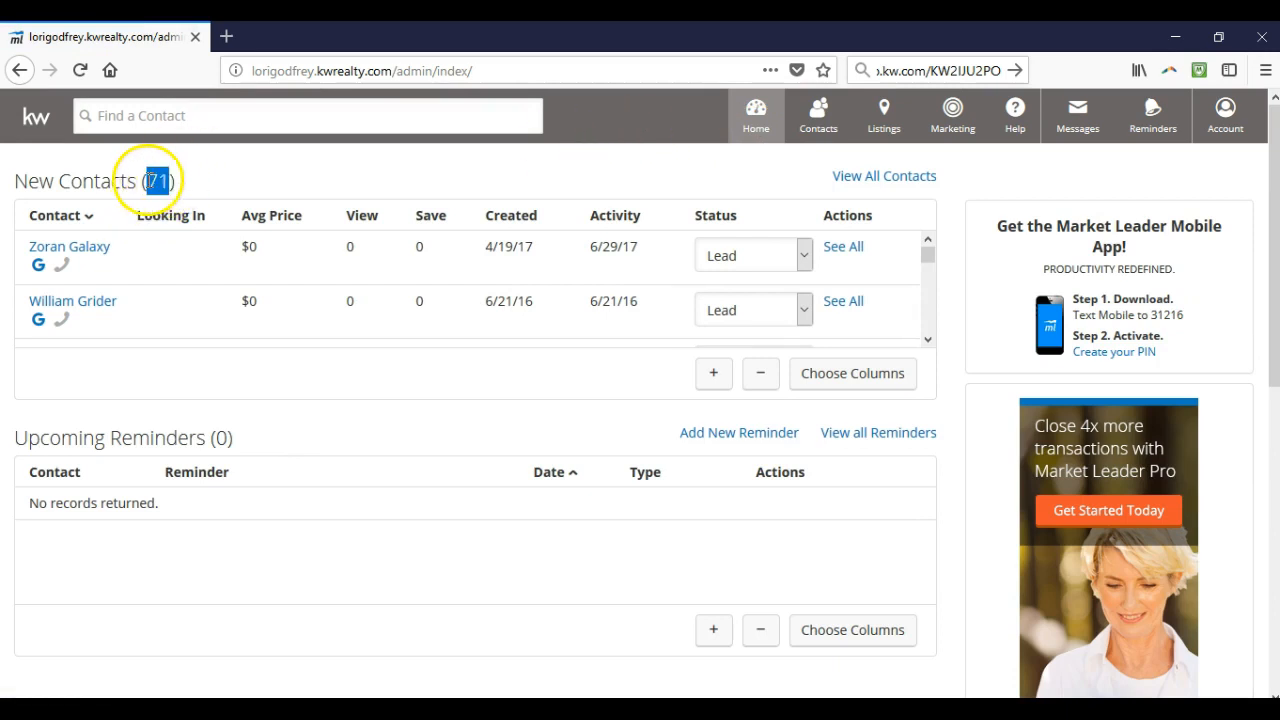
left_click(208, 183)
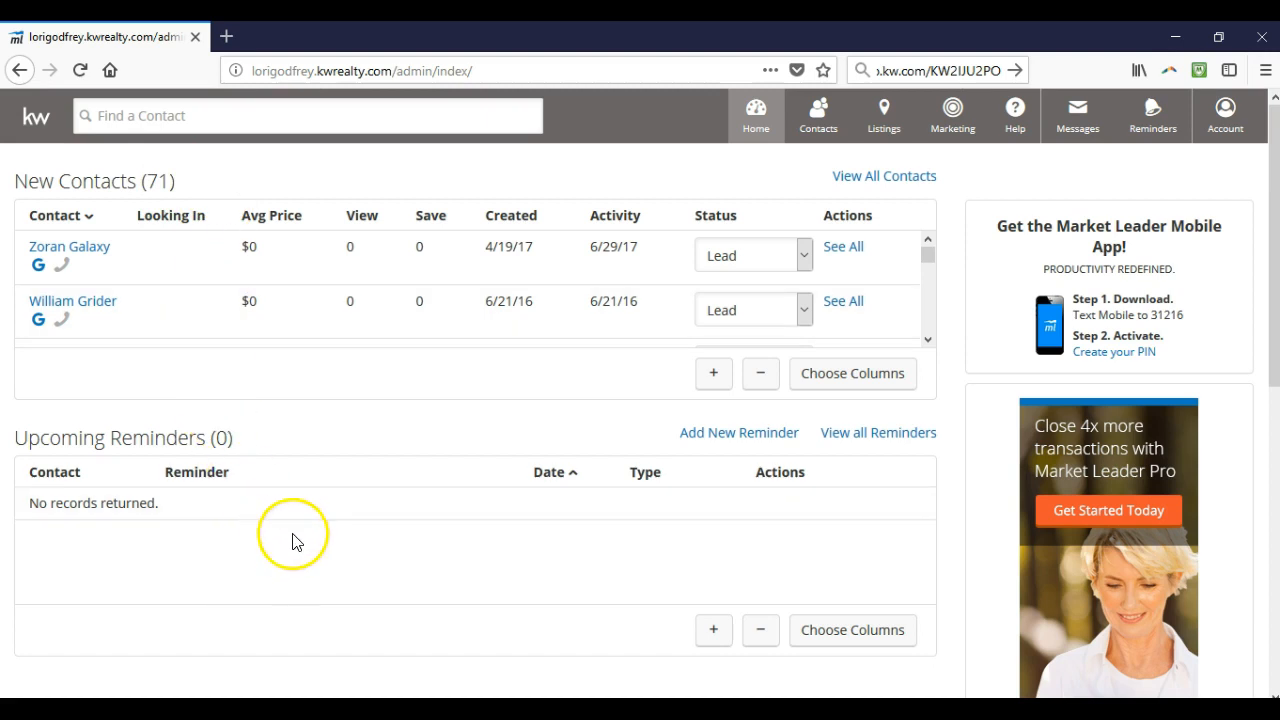
Look through the Contacts, Marketing and Help menus, then open the empty Messages inbox
left_click(808, 114)
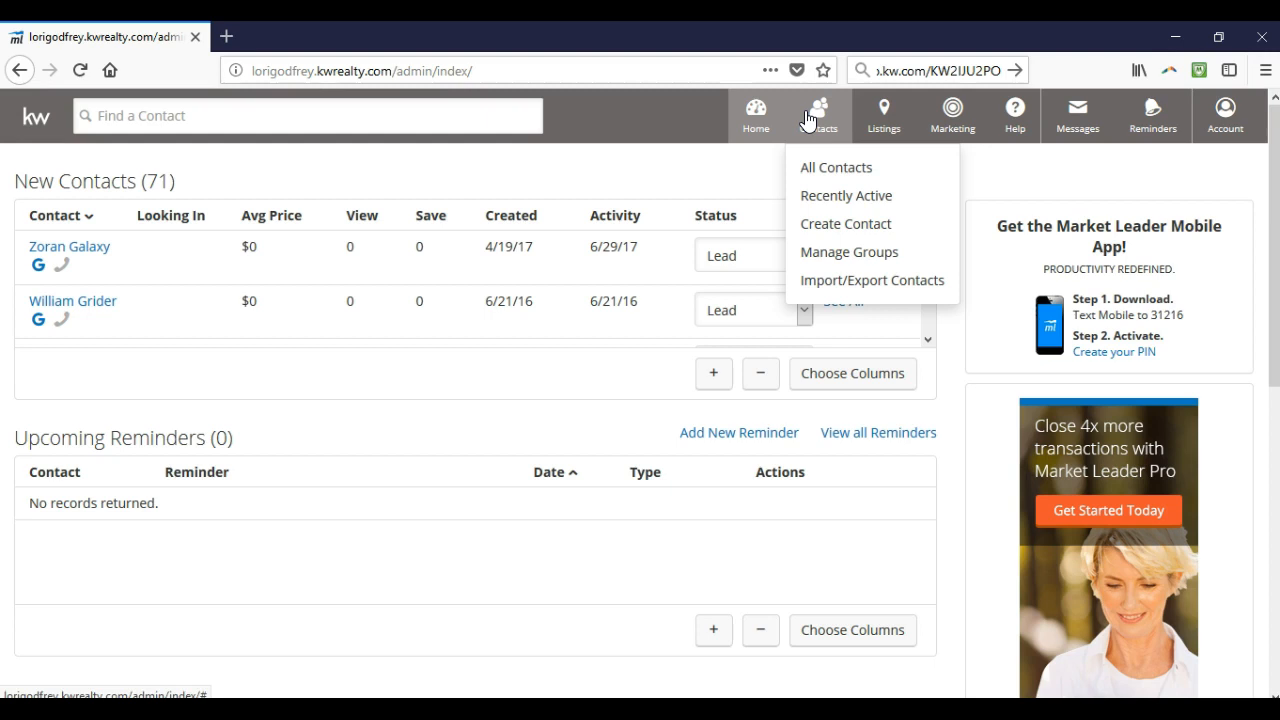
left_click(834, 286)
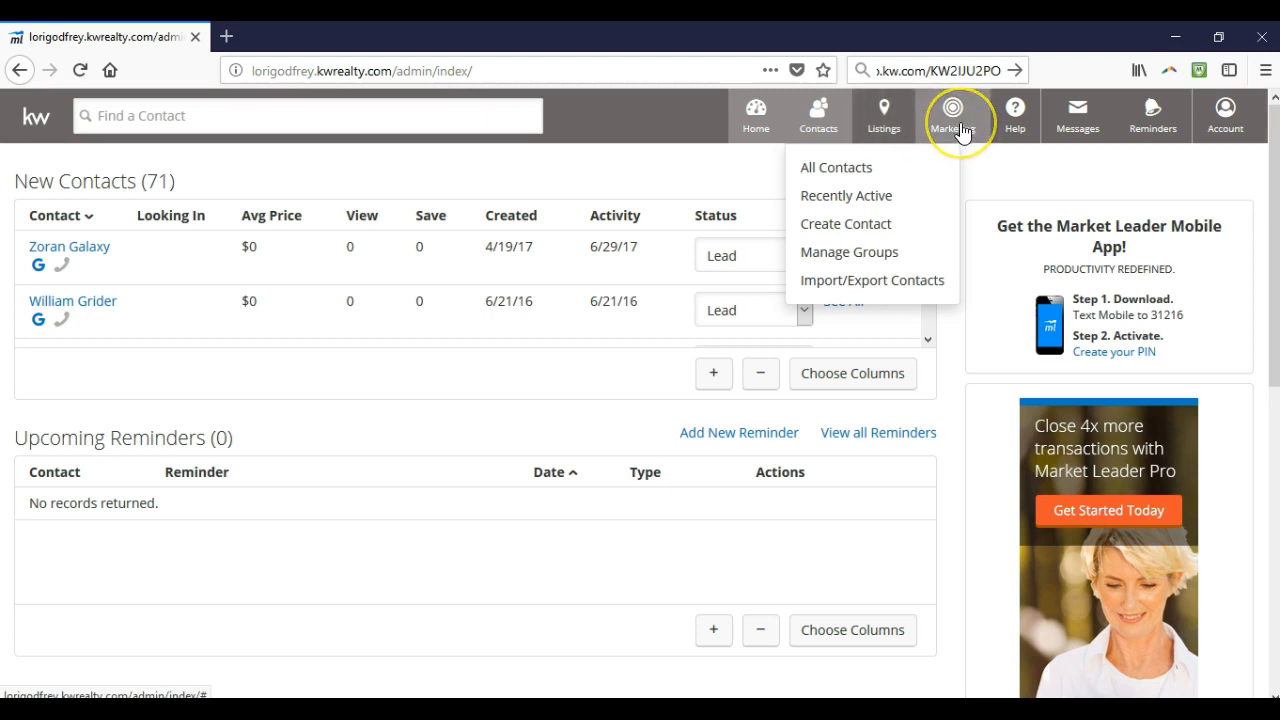
mouse_move(962, 128)
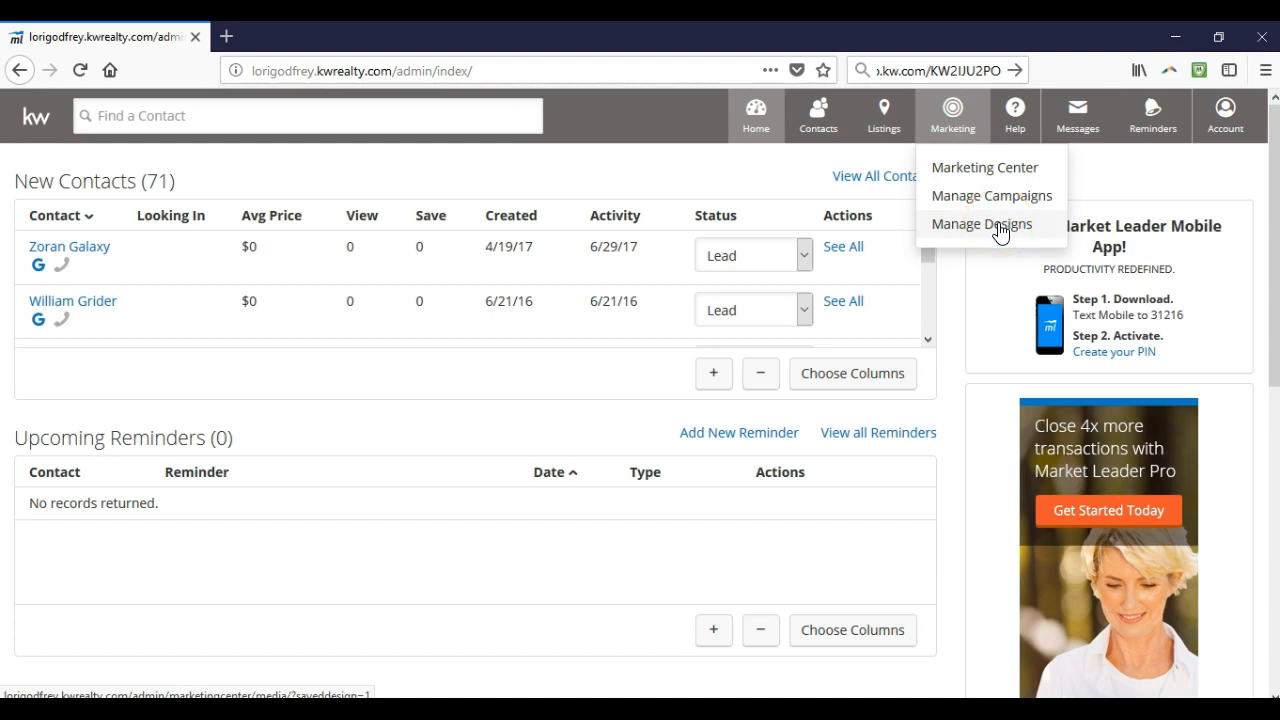
left_click(1022, 121)
left_click(1022, 121)
left_click(1086, 127)
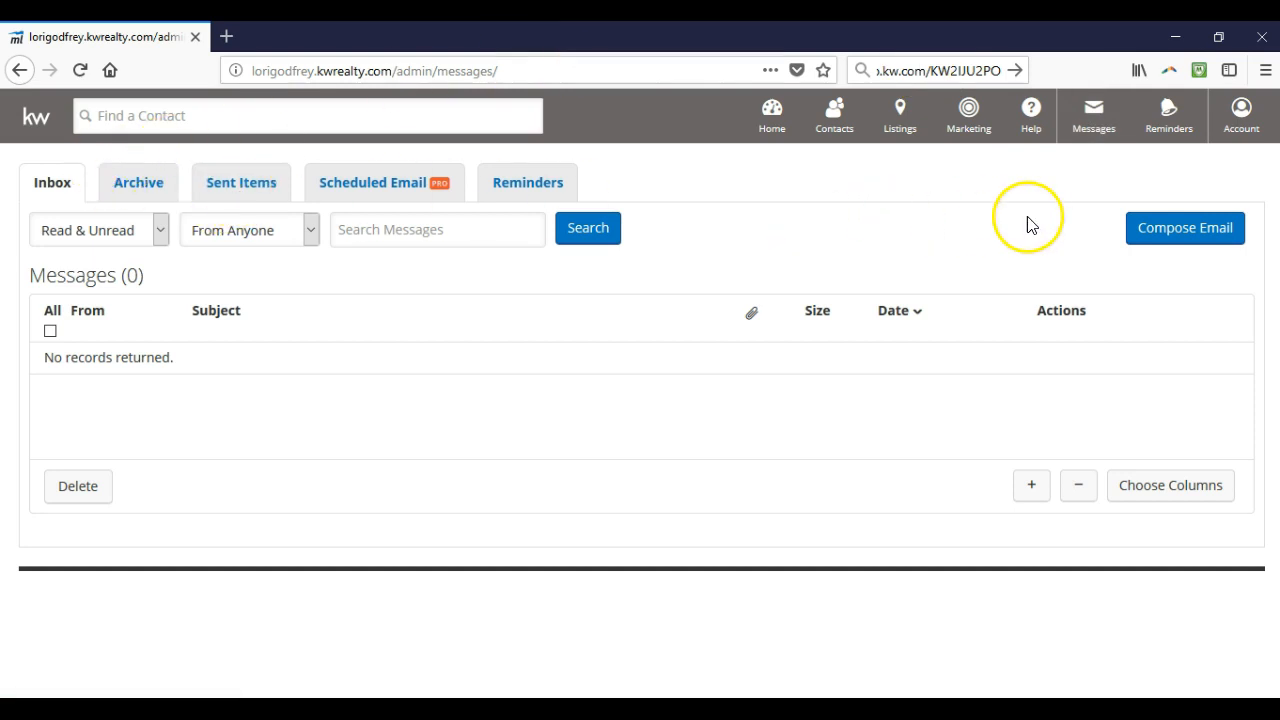
View the empty Reminders list for 12/19/2017 to 1/16/2018 and bring up the Account menu
left_click(1151, 129)
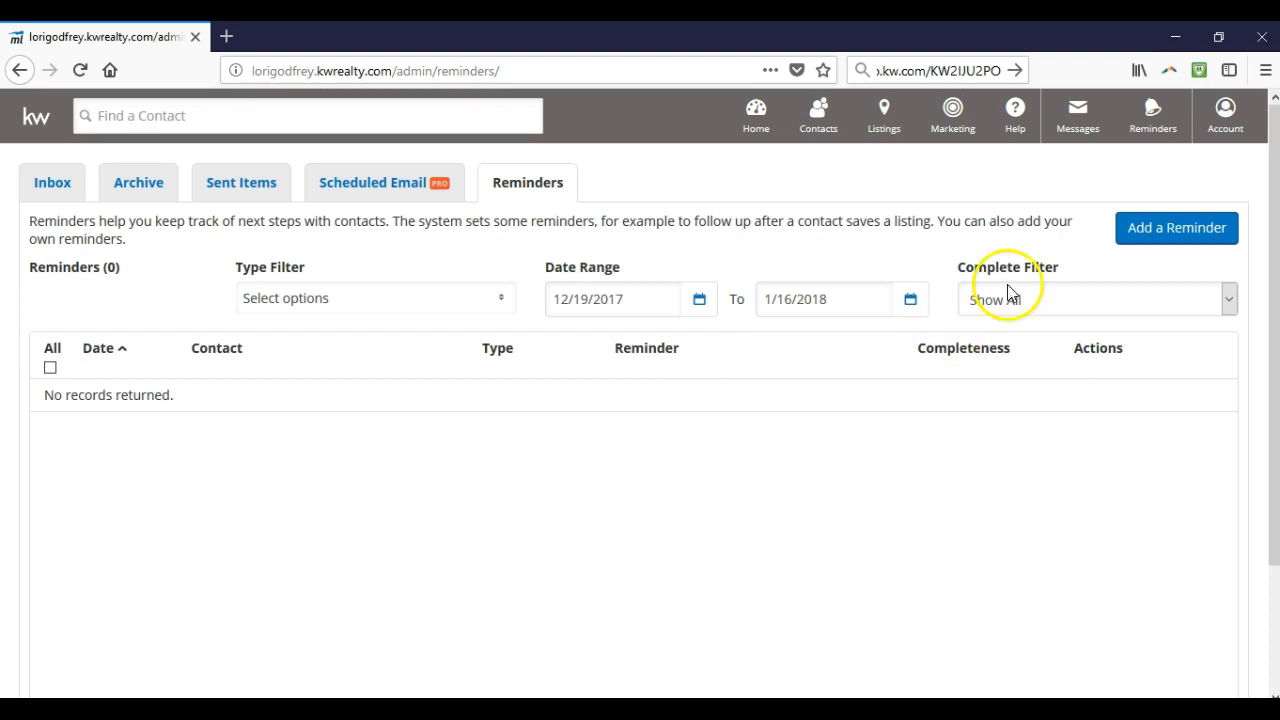
left_click(1238, 131)
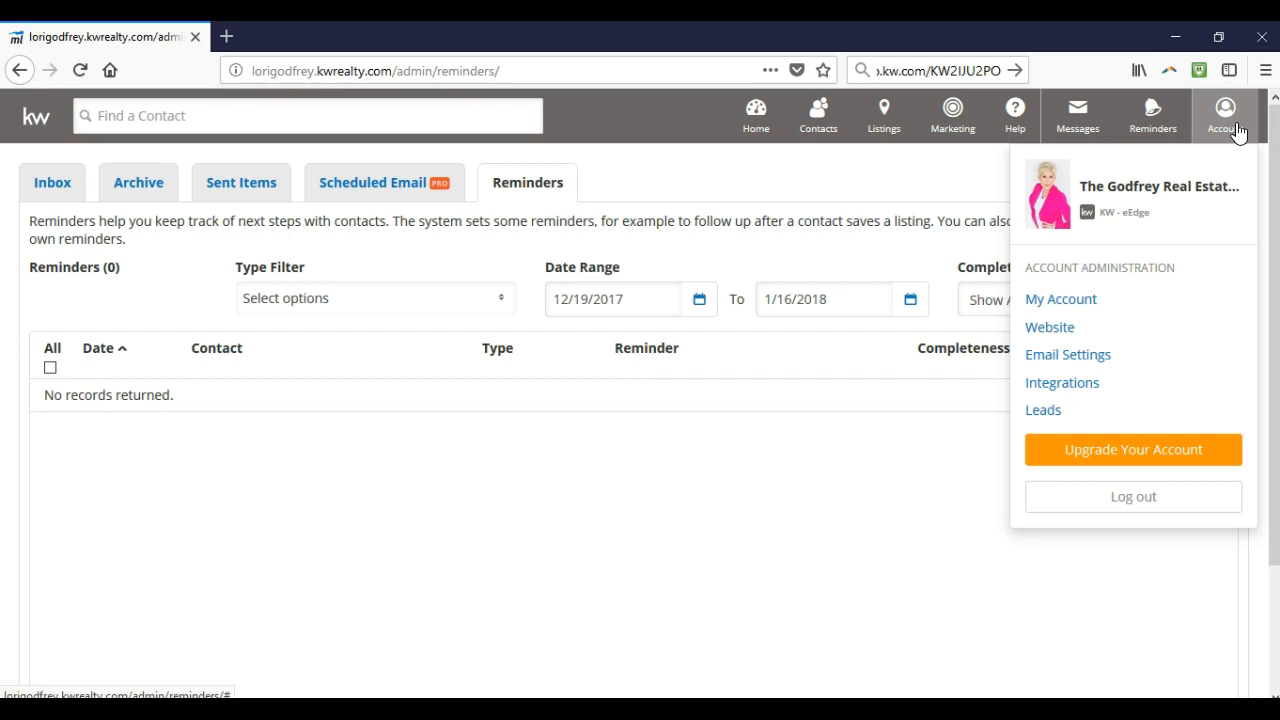
Go to My Account to see the Profile Details and Marketing settings
left_click(1061, 300)
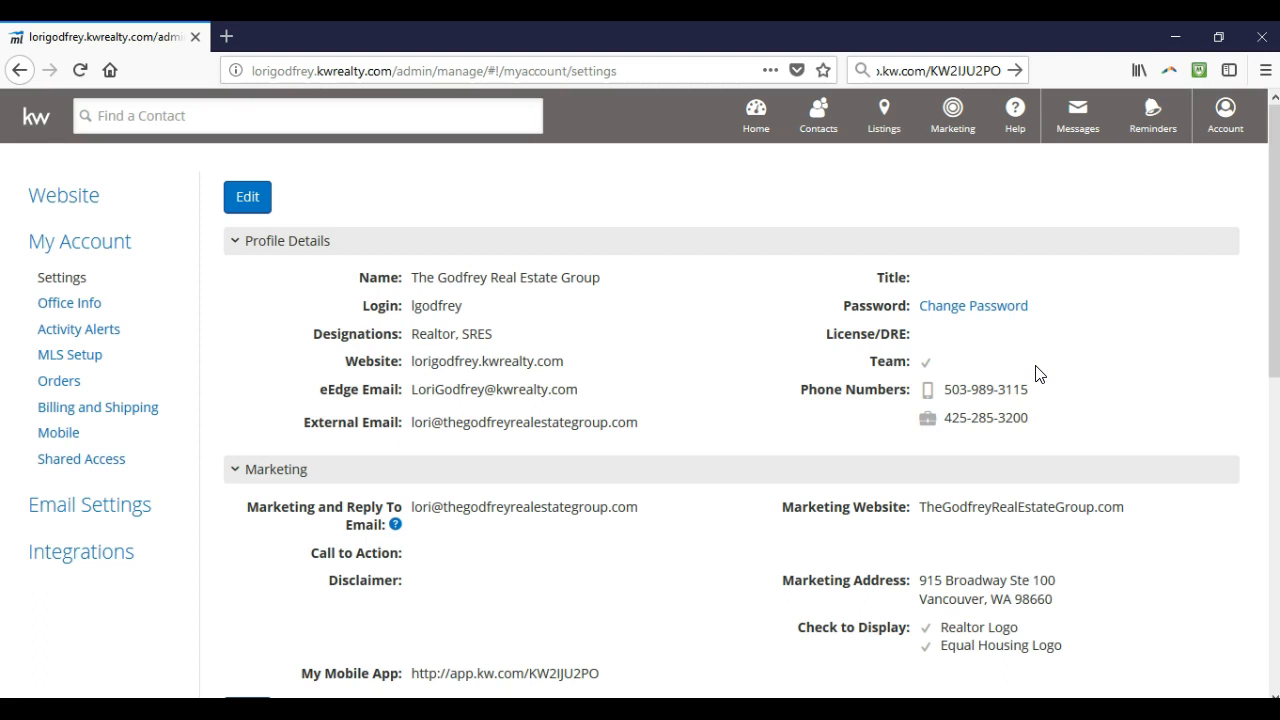
left_click(257, 208)
Make the account details editable and expand the Marketing and Reply To Email choices
left_click(250, 210)
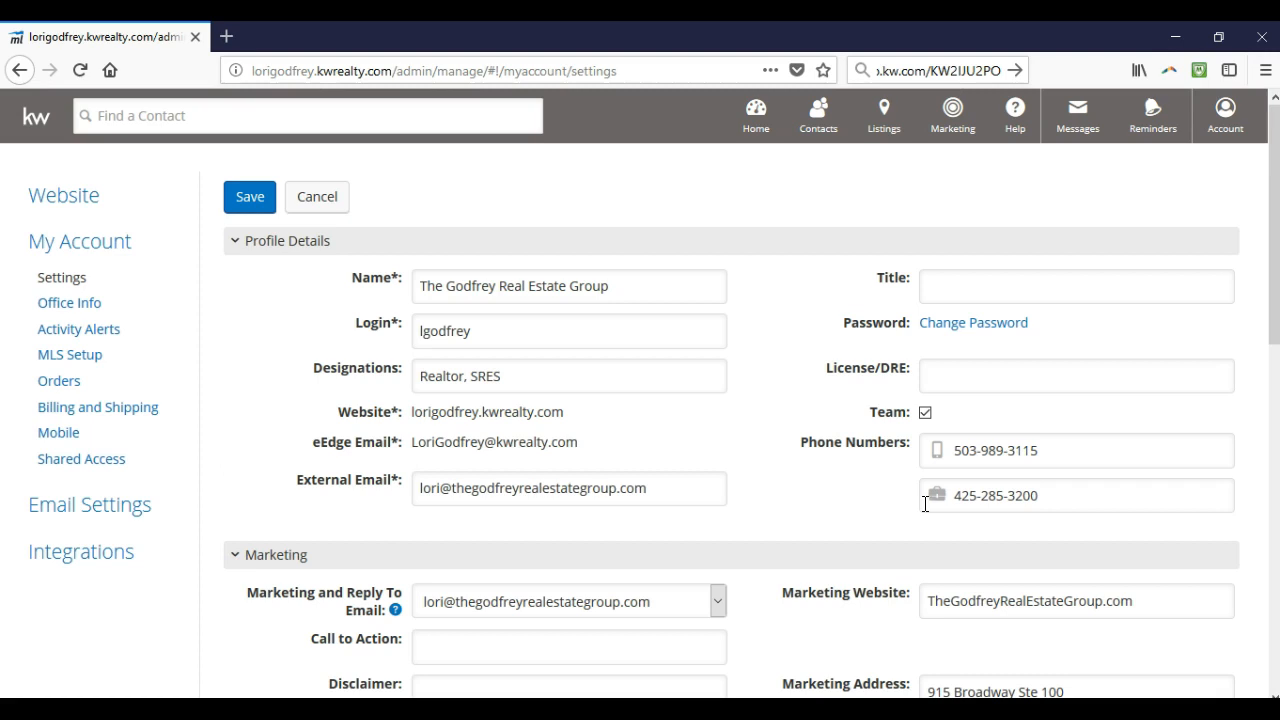
left_click(839, 538)
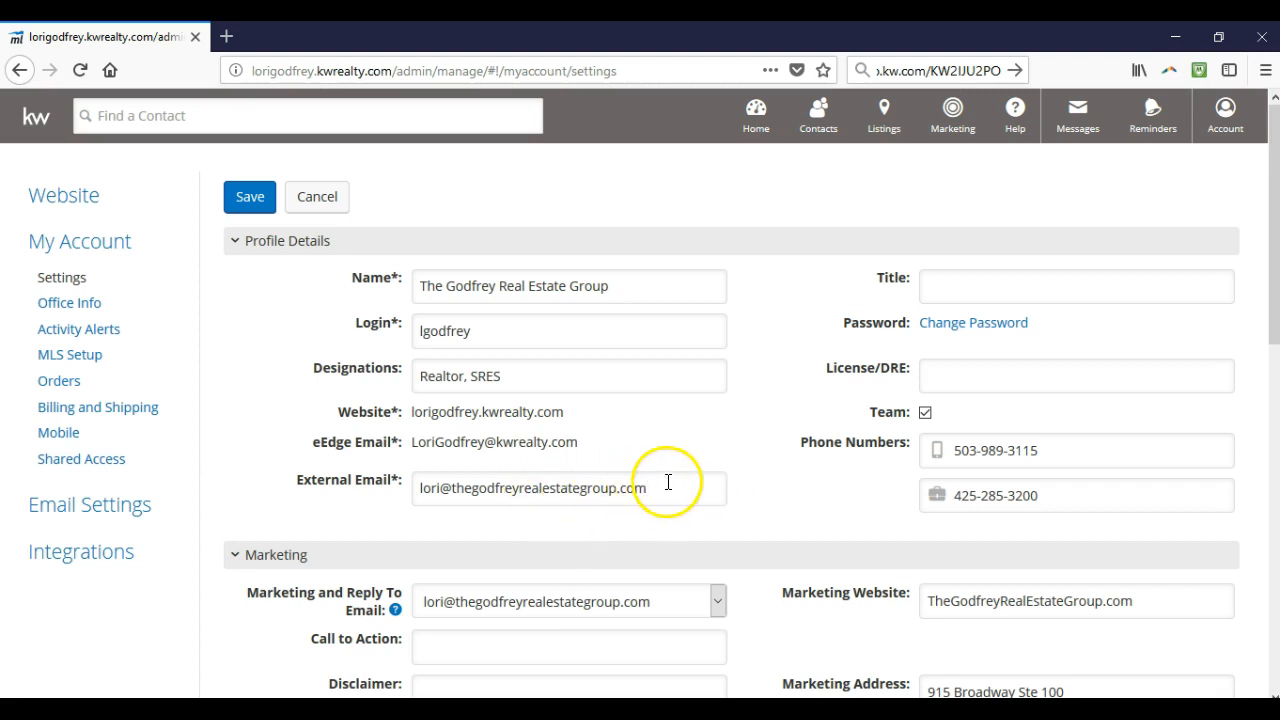
scroll(668, 482, "down", 4)
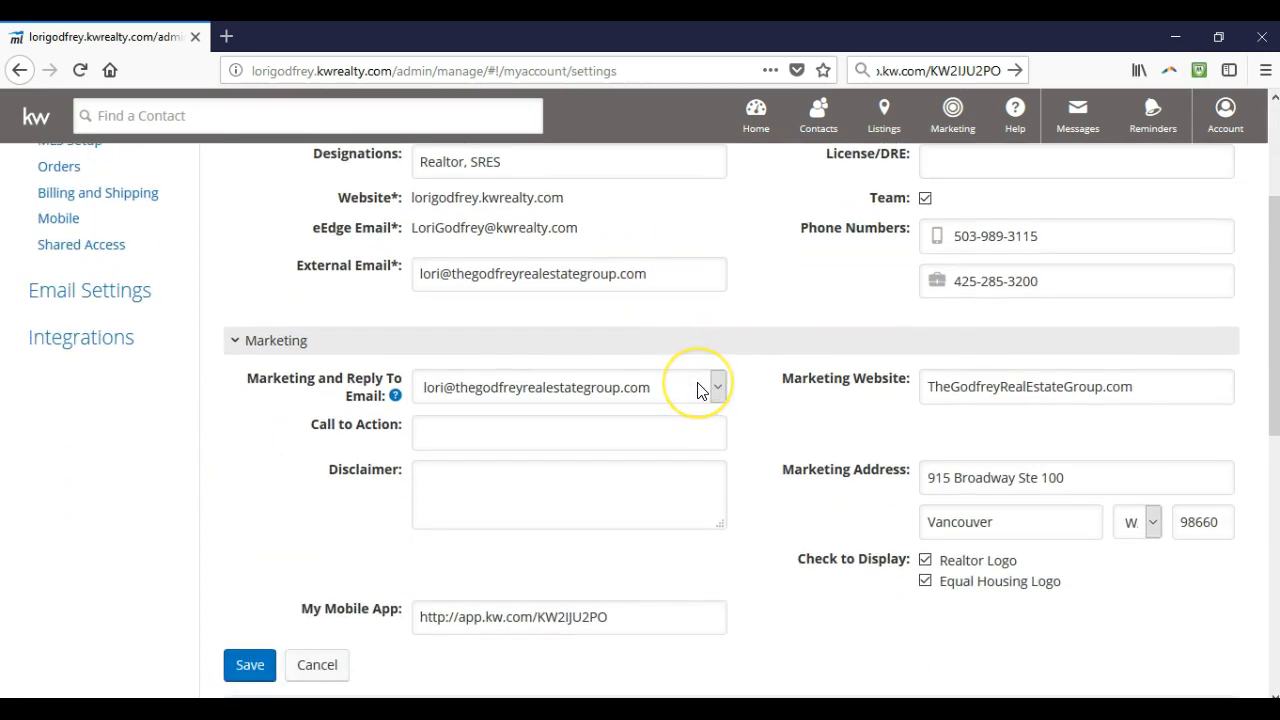
left_click(698, 390)
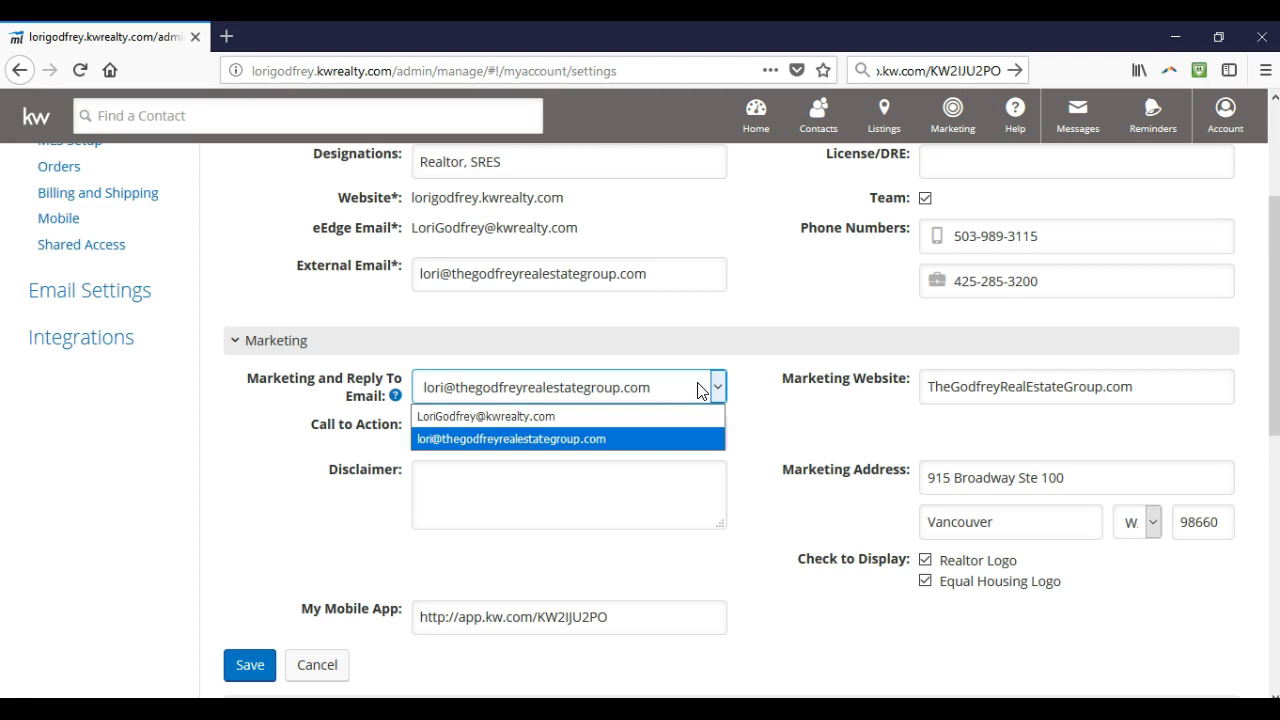
Keep the external email address as the Marketing and Reply To Email
left_click(805, 399)
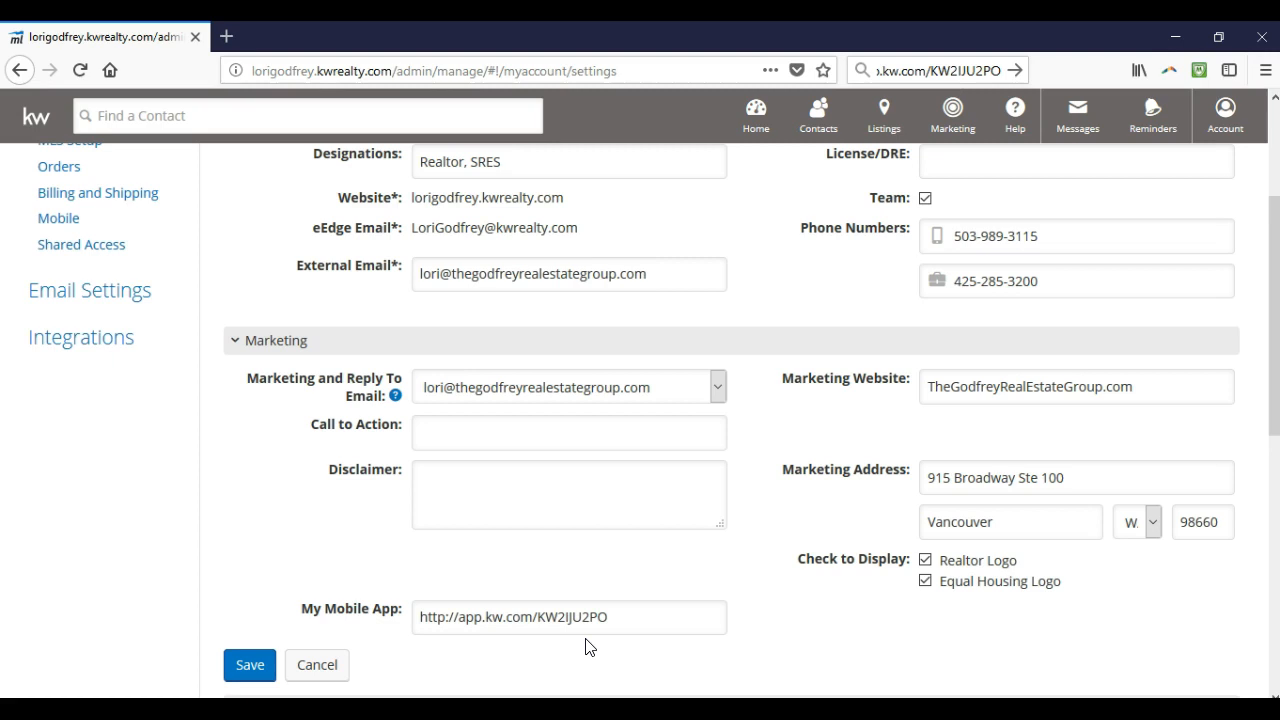
Save the My Account settings with the external email as marketing address
left_click(250, 665)
left_click(250, 665)
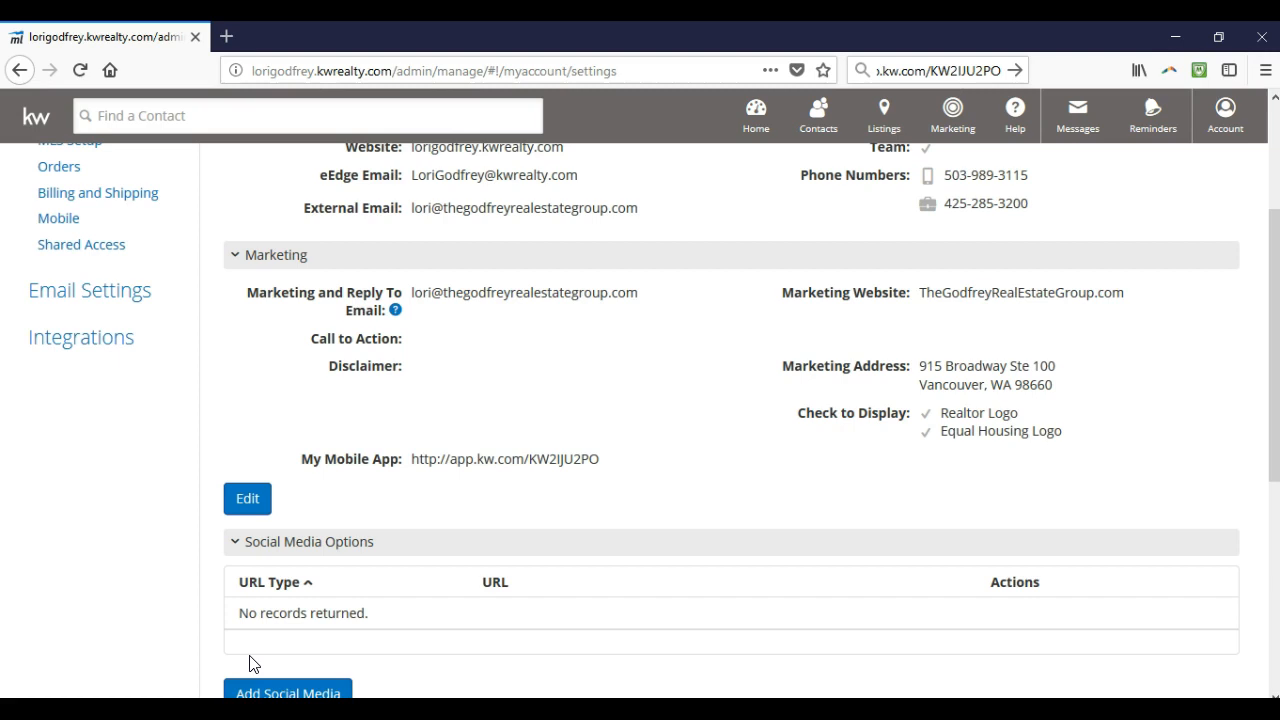
Start replacing the Website Image in the Images section and begin browsing for a .jpeg file
scroll(494, 486, "down", 5)
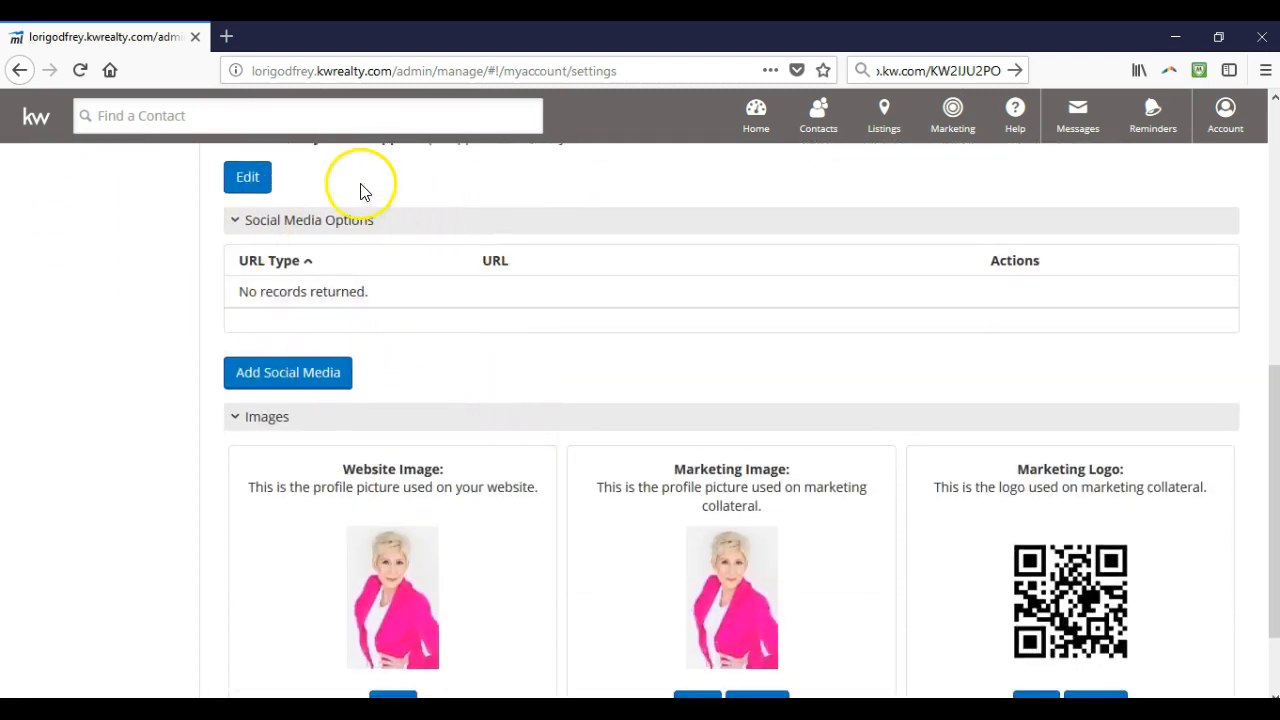
scroll(443, 343, "down", 2)
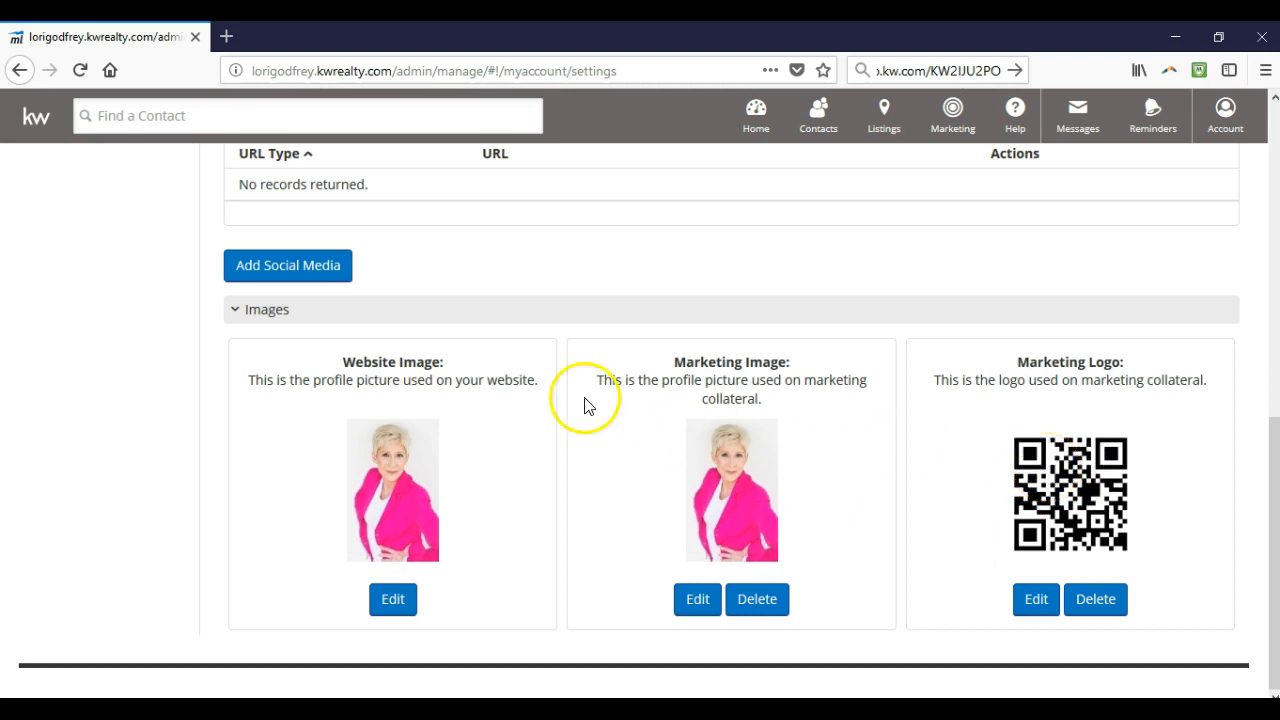
left_click(413, 600)
left_click(345, 562)
left_click(284, 524)
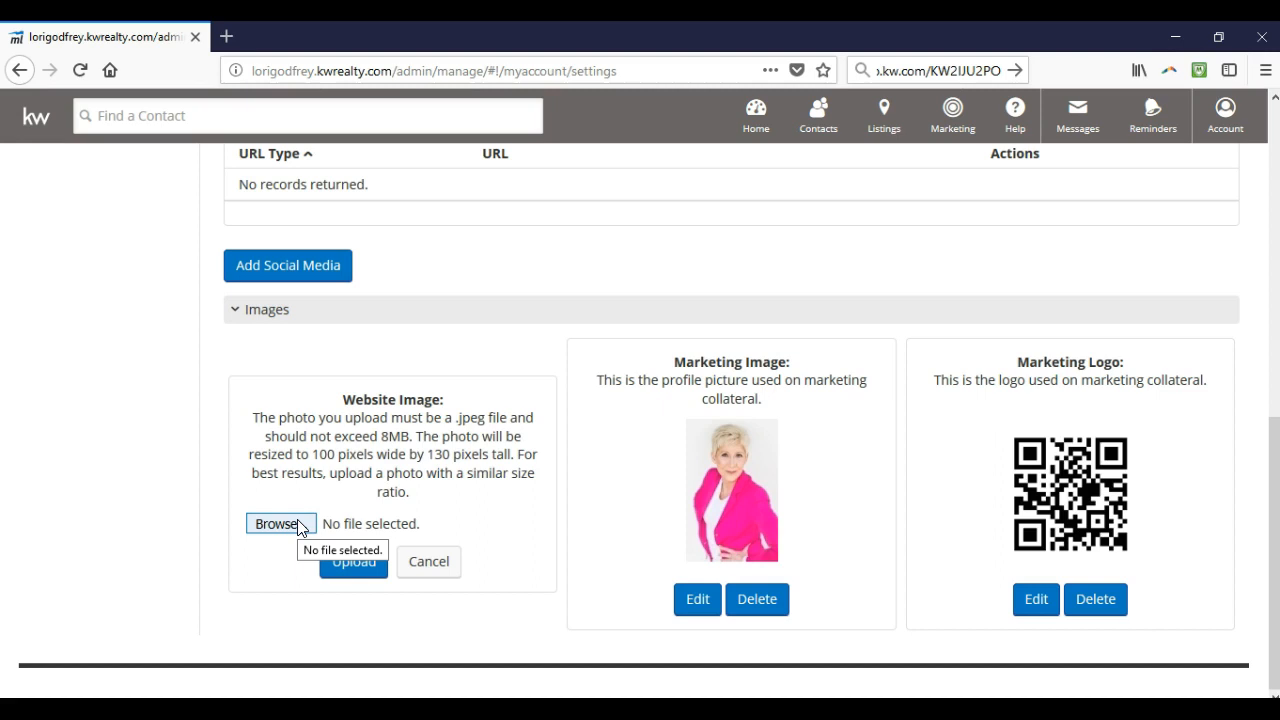
Upload Headshot ll.jpg from Downloads as the new Website Image
left_click(299, 527)
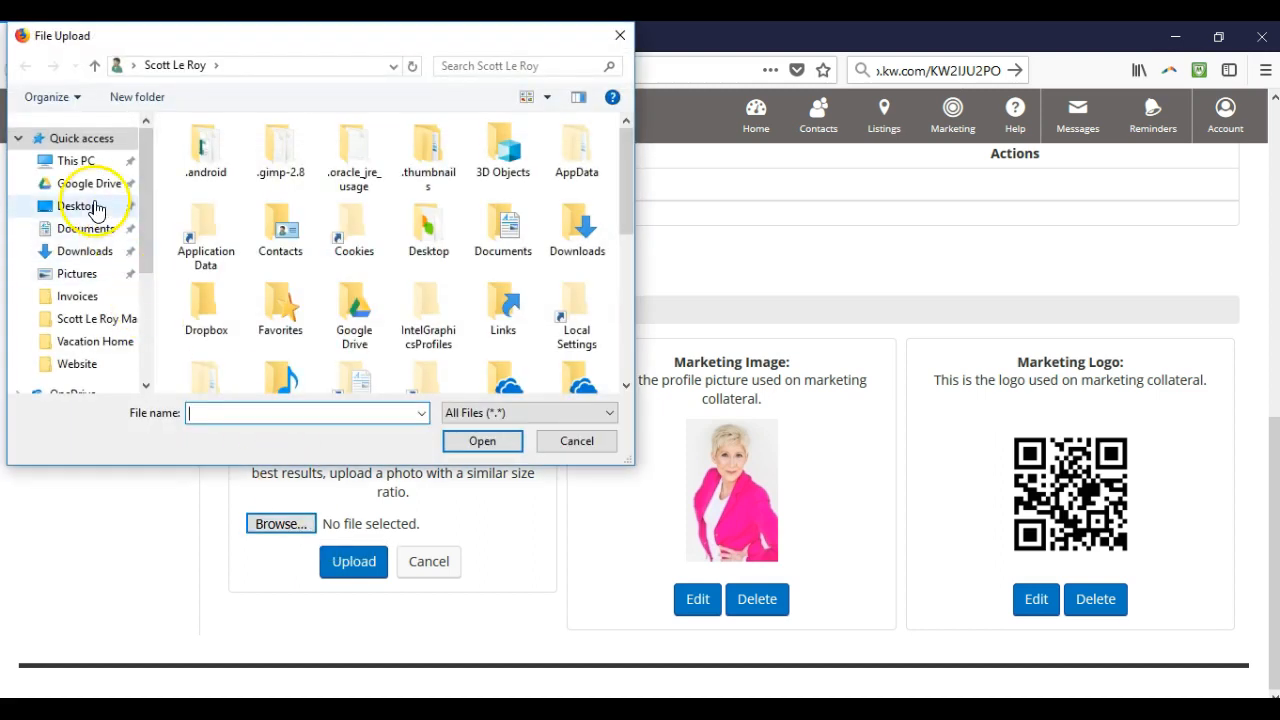
left_click(90, 252)
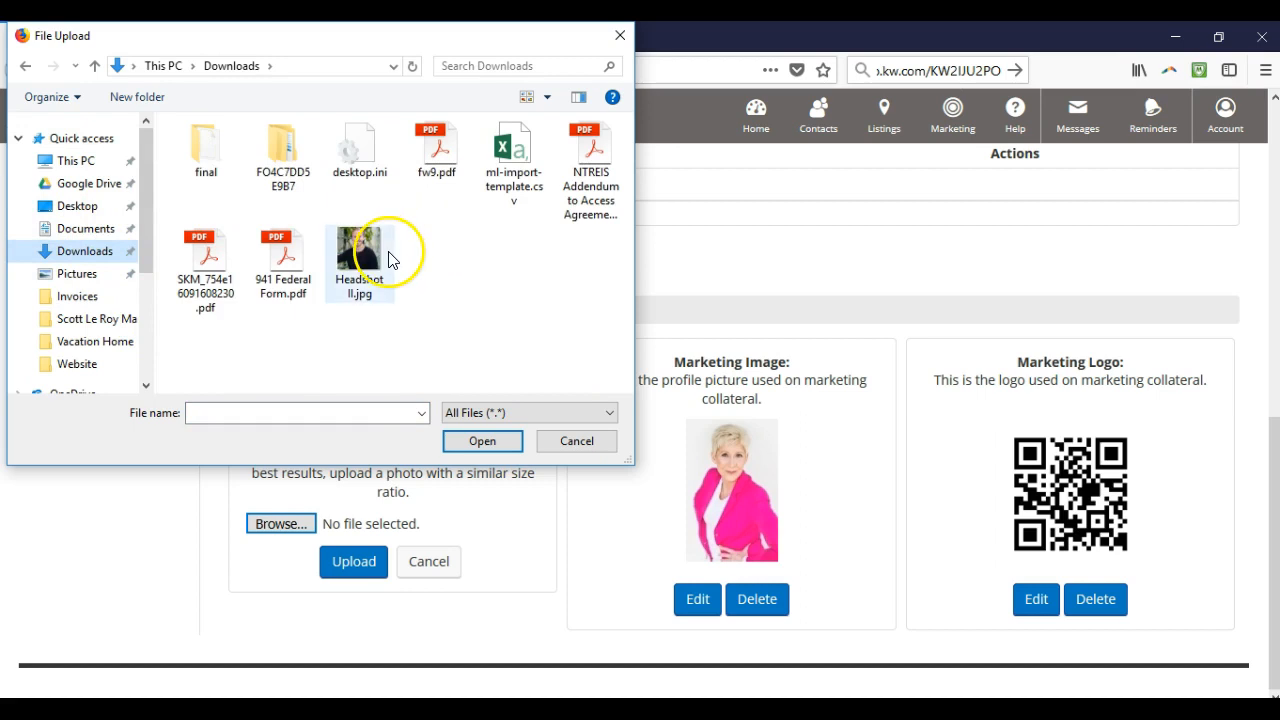
double_click(388, 257)
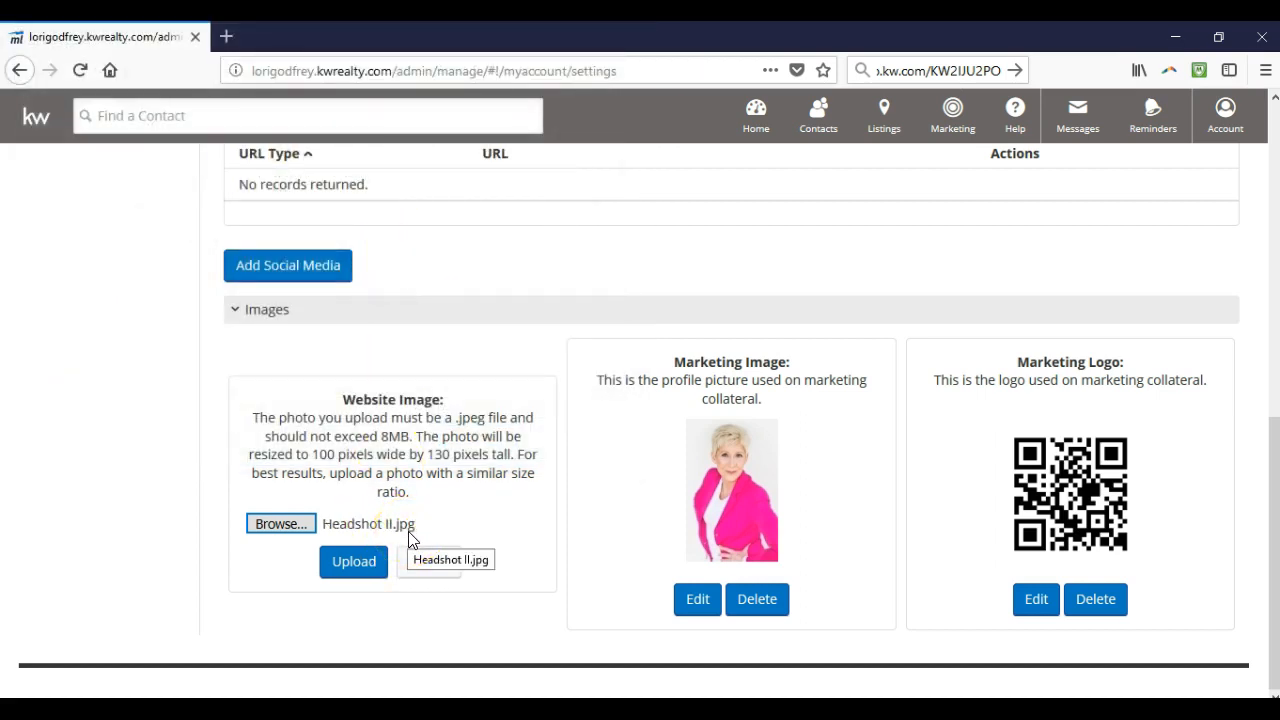
left_click(375, 570)
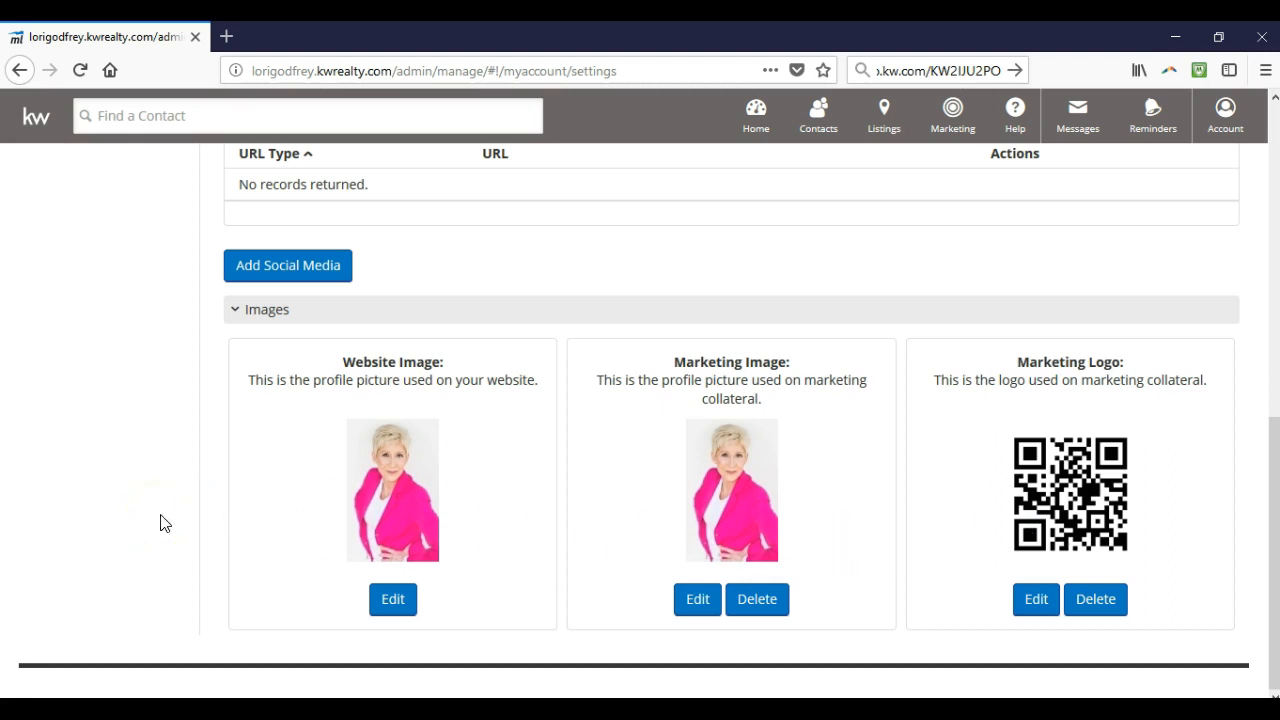
scroll(160, 523, "up", 10)
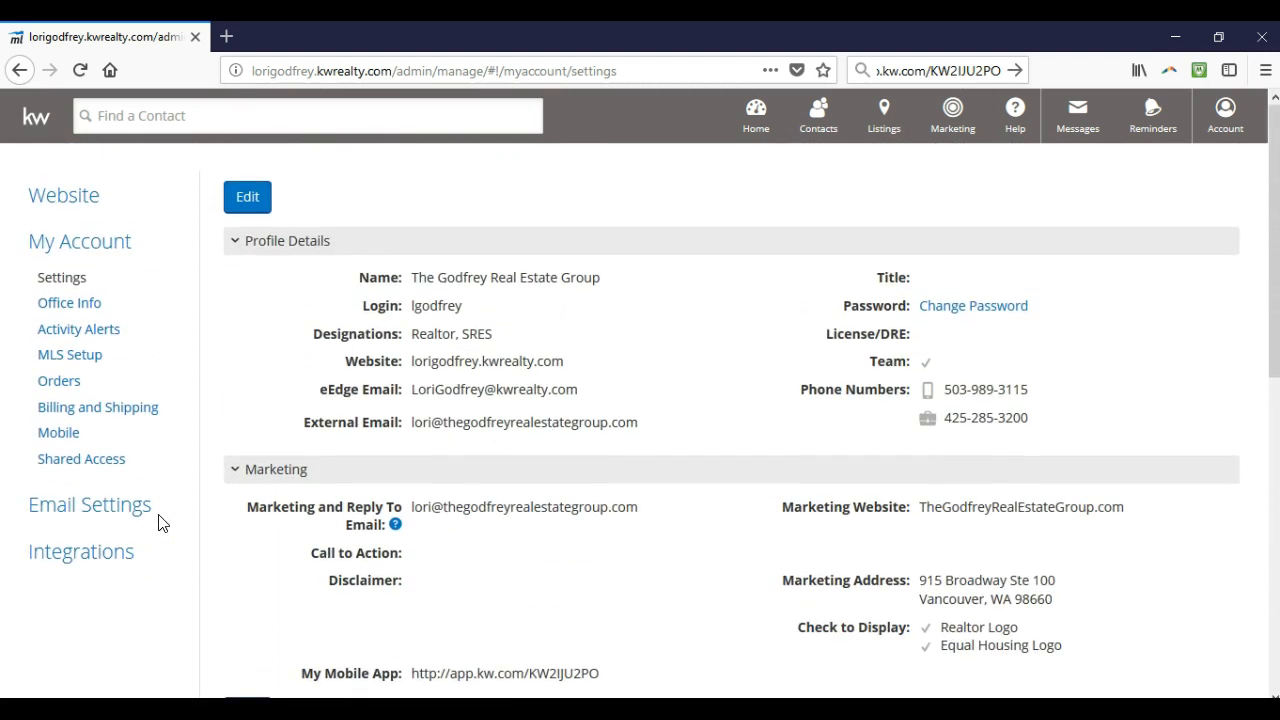